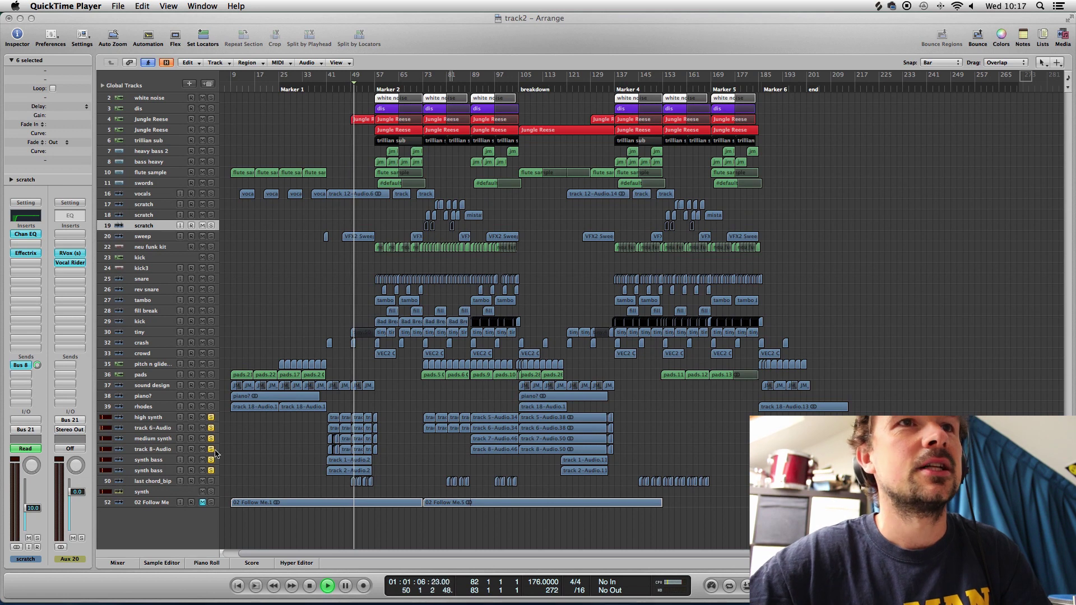
Step: Enlarge the arrangement around the synth tracks and play the synth section from bar 41
key("super+Right")
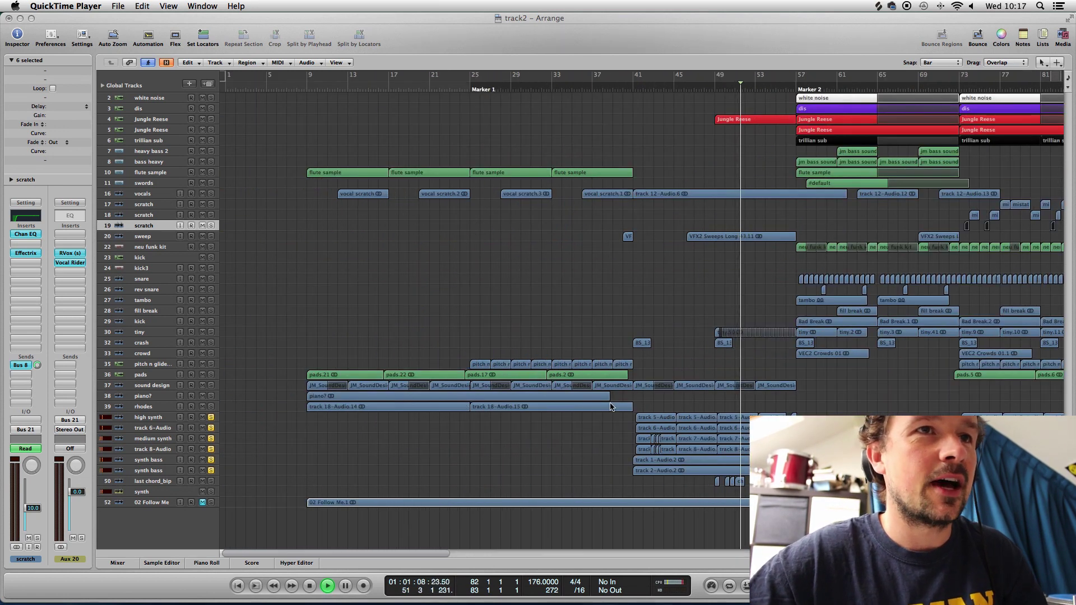
key("super+Down")
key("super+Down")
key("super+Down")
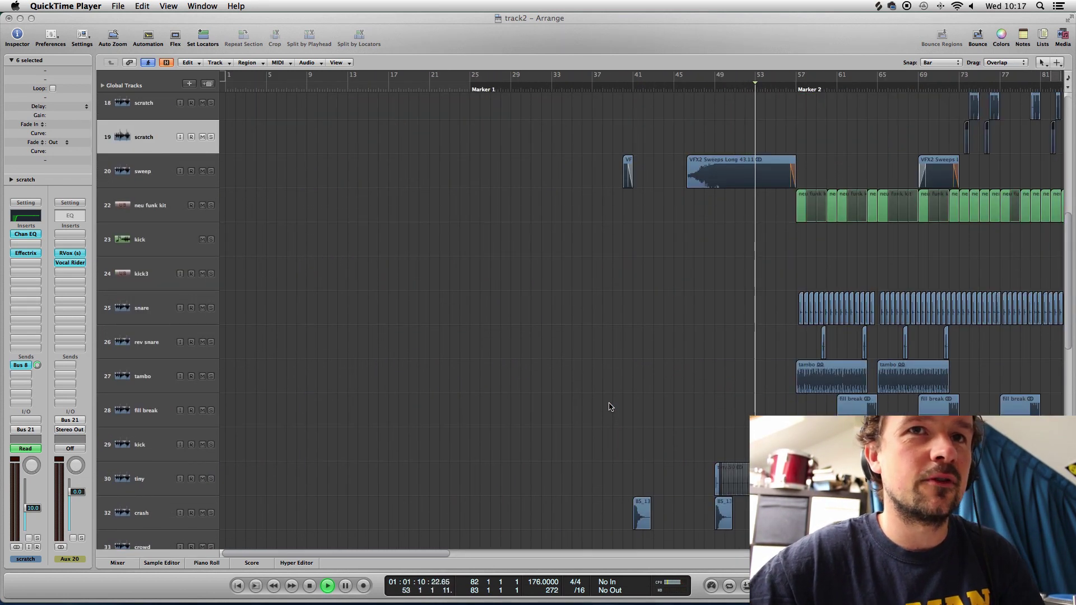
scroll(610, 408, "down", 10)
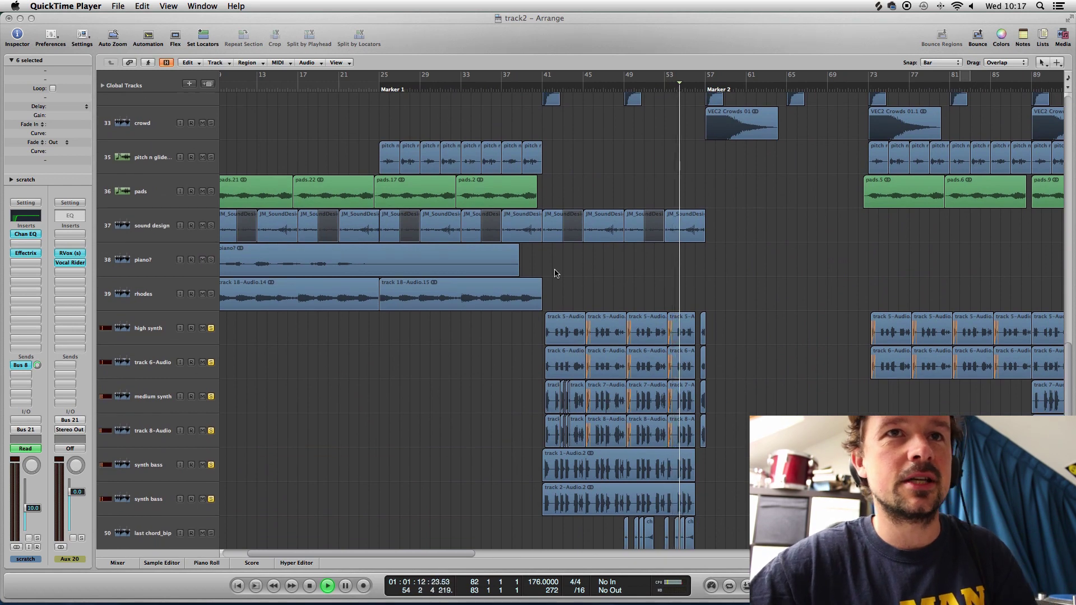
left_click(541, 93)
left_click(541, 92)
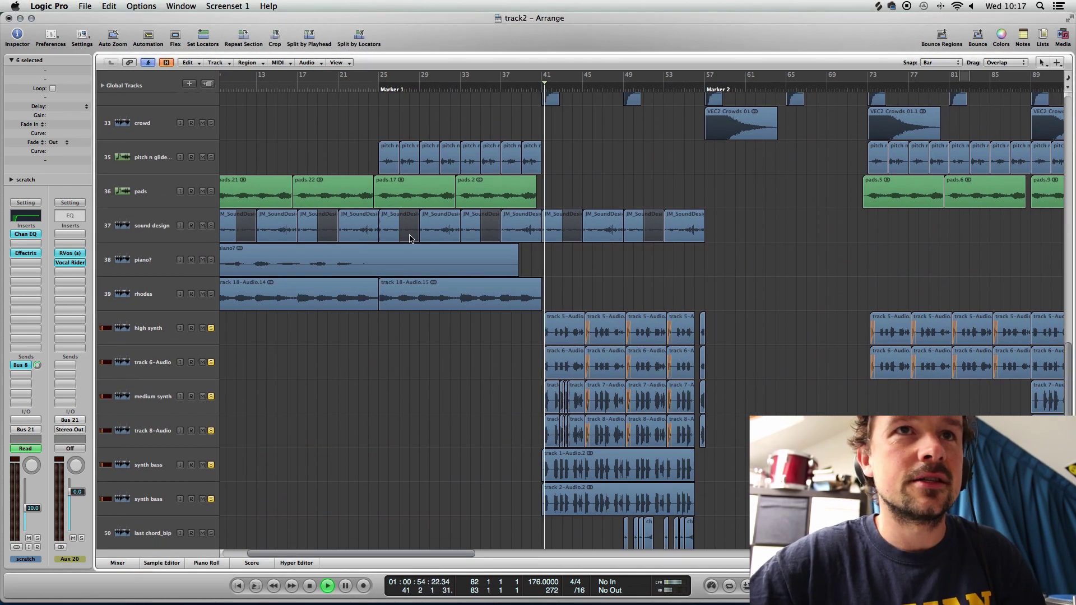
Step: Show the channel strips of high synth, track 6-Audio, medium synth and track 8-Audio during playback, and stop at the last one
left_click(171, 327)
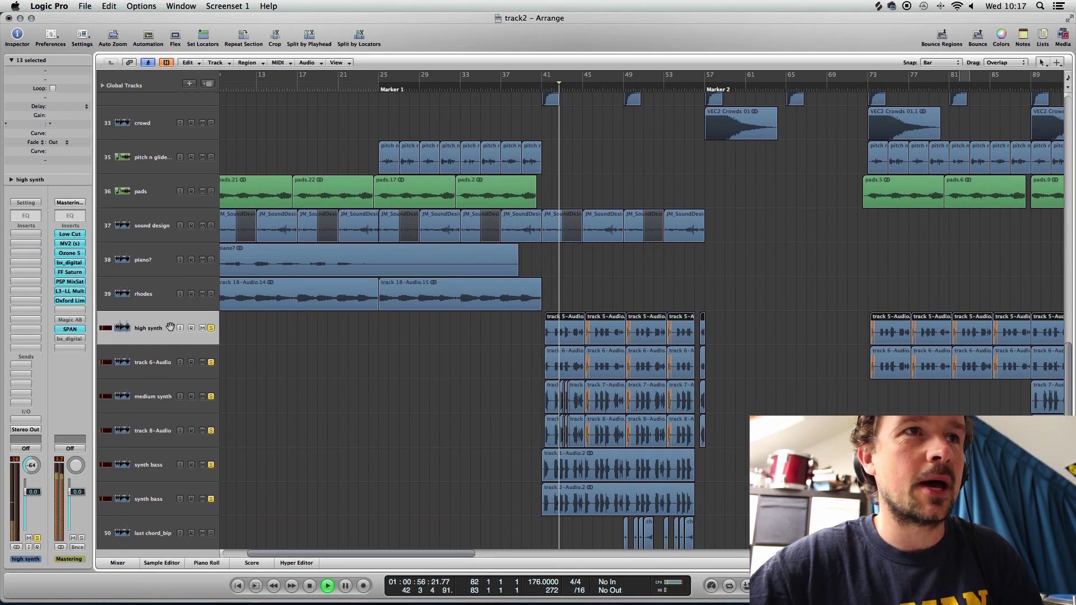
left_click(169, 362)
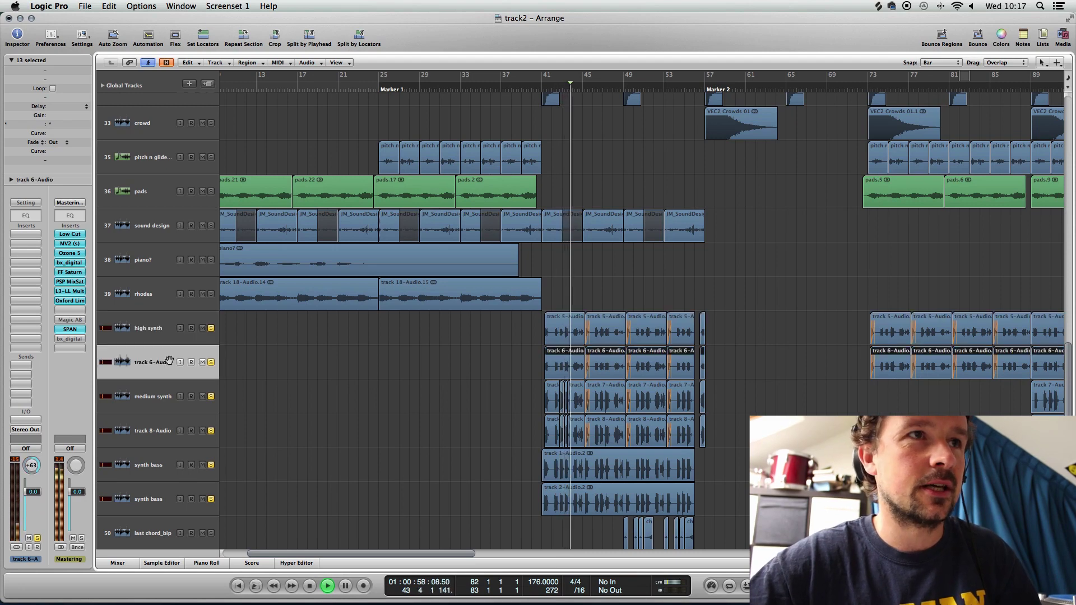
left_click(167, 396)
left_click(168, 429)
key("space")
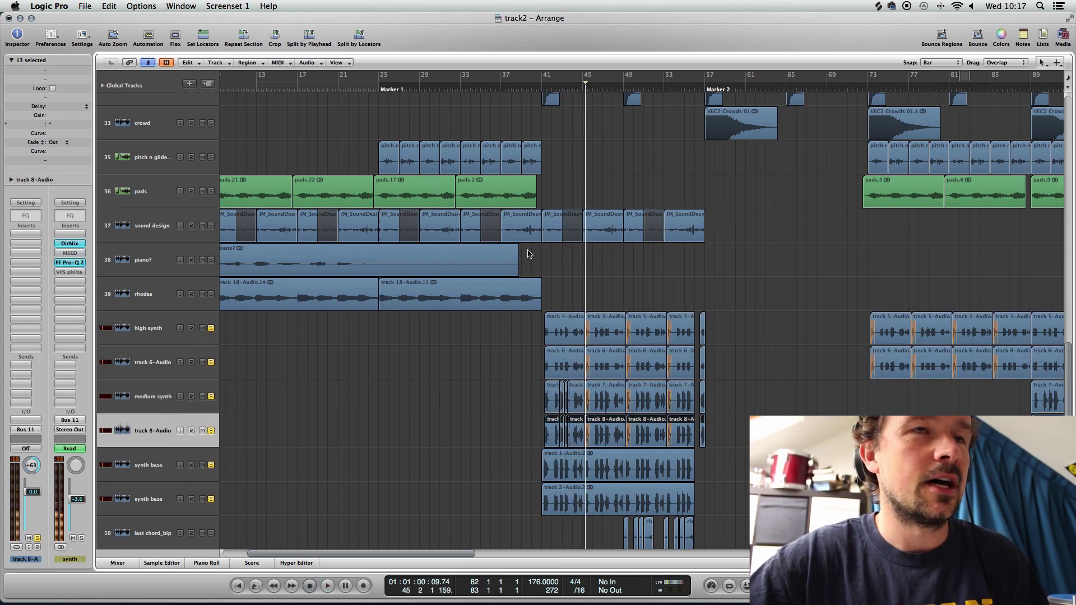
Step: Play the vocals track soloed from bar 45 to bar 57 with its channel strip shown
scroll(531, 252, "up", 6)
scroll(510, 300, "up", 10)
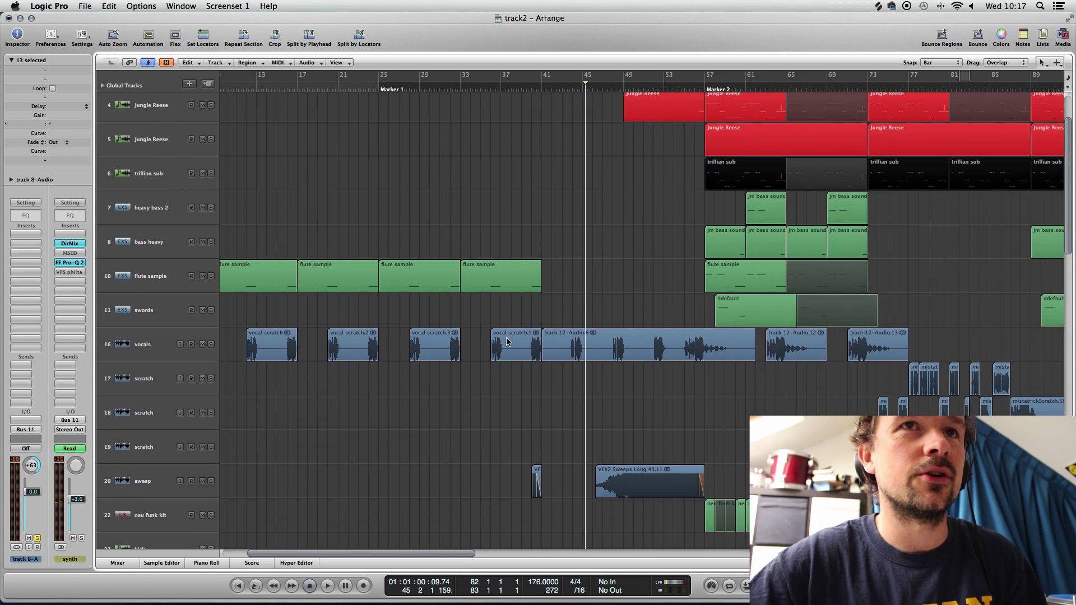
key("space")
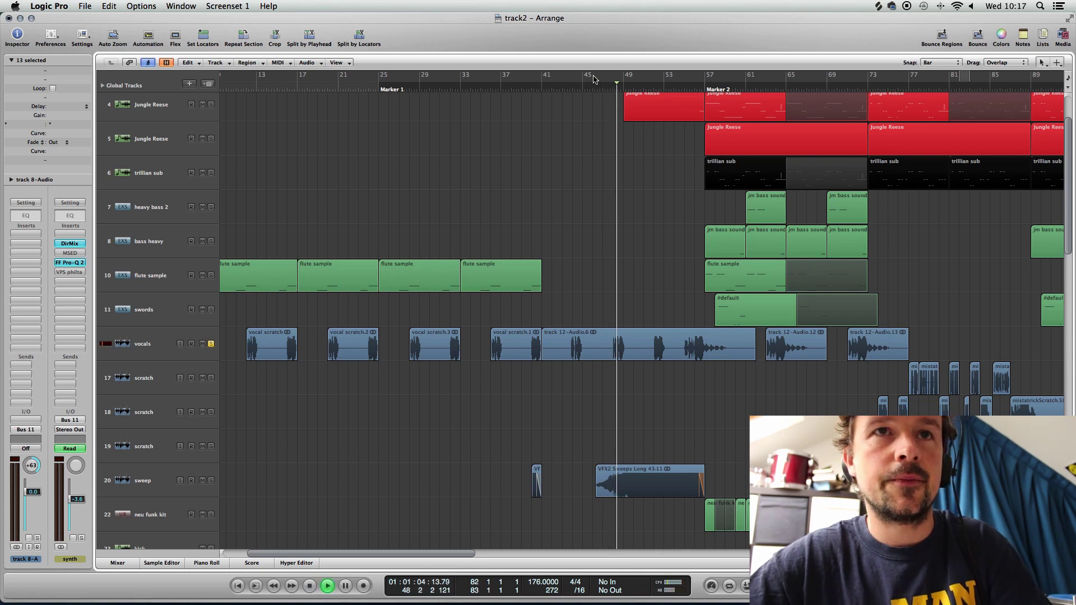
left_click(483, 331)
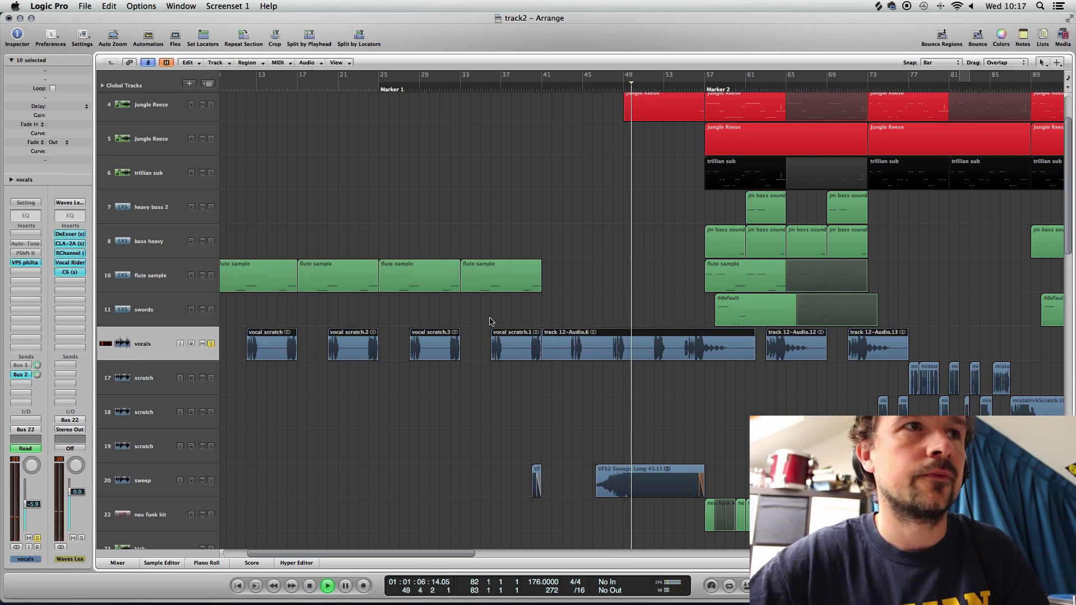
scroll(443, 317, "right", 3)
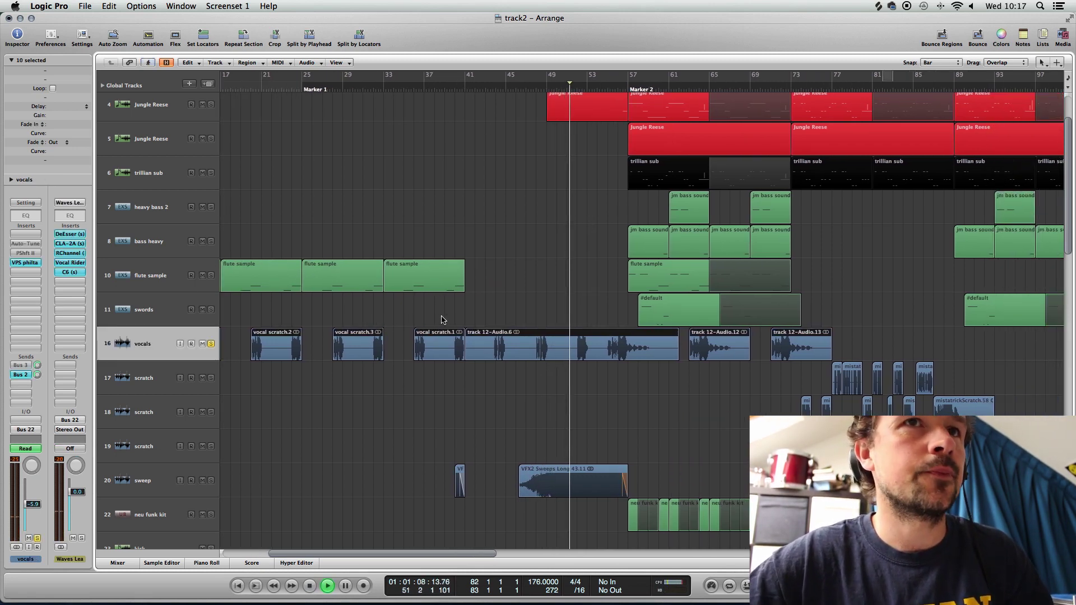
scroll(440, 318, "right", 4)
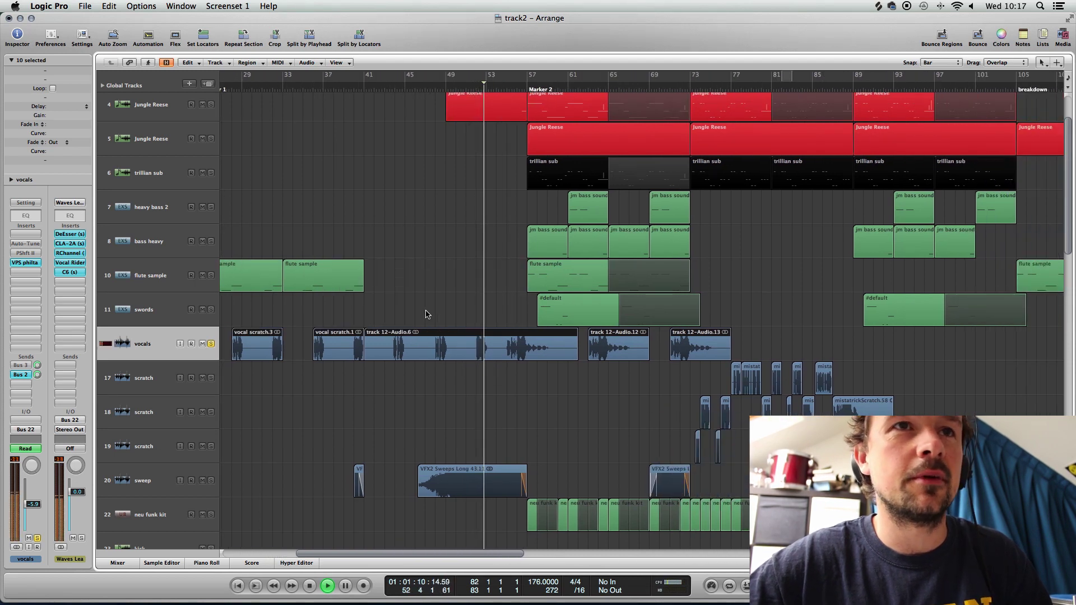
scroll(425, 312, "right", 7)
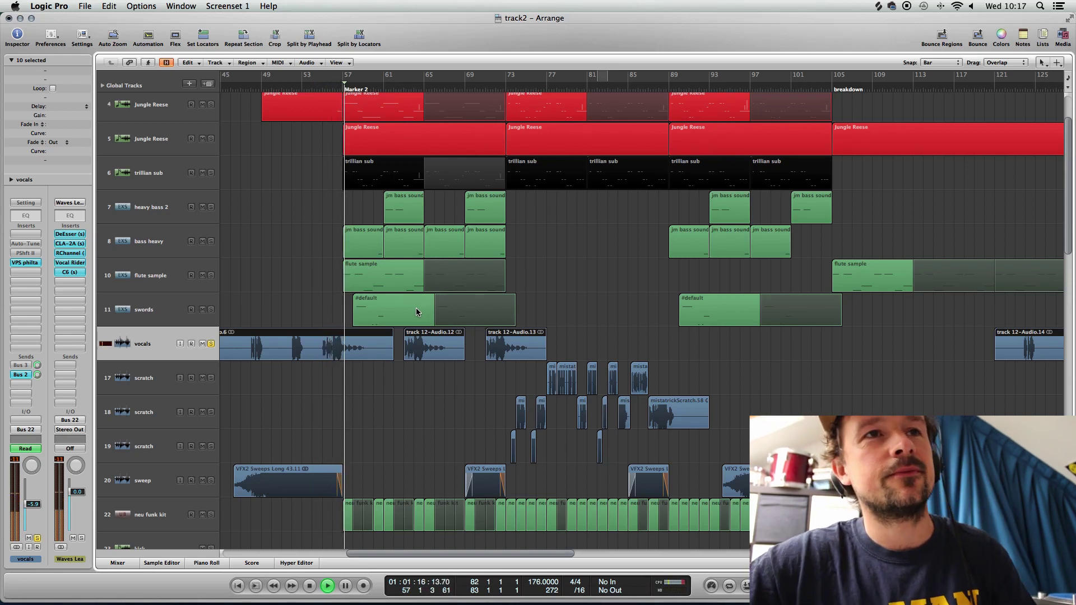
key("space")
Step: Solo the three scratch tracks and play them from bar 73, showing the channel strips of tracks 18 and 17
left_click(506, 89)
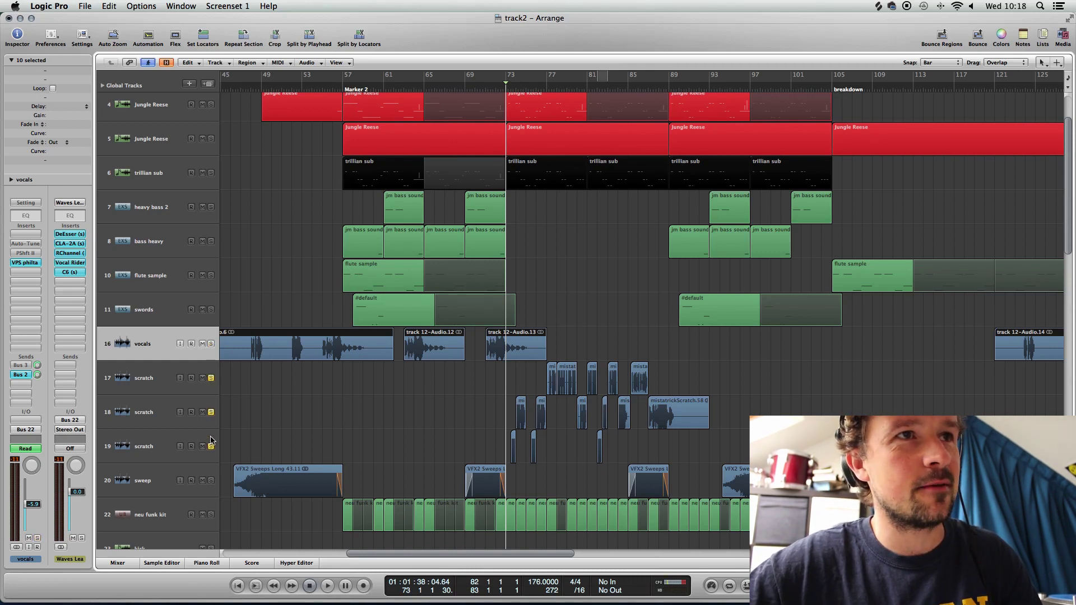
key("space")
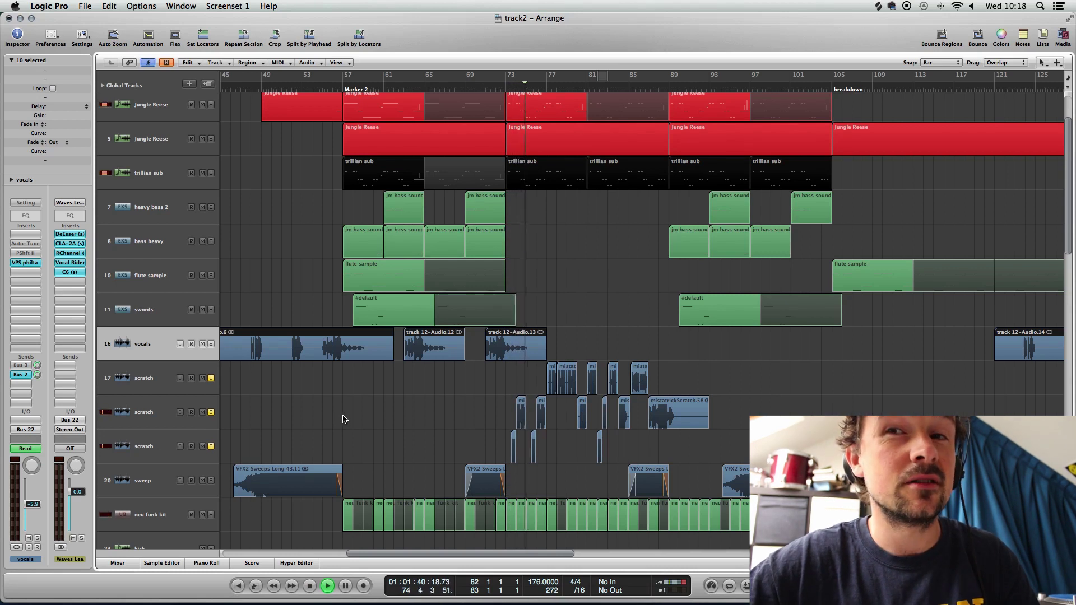
left_click(148, 405)
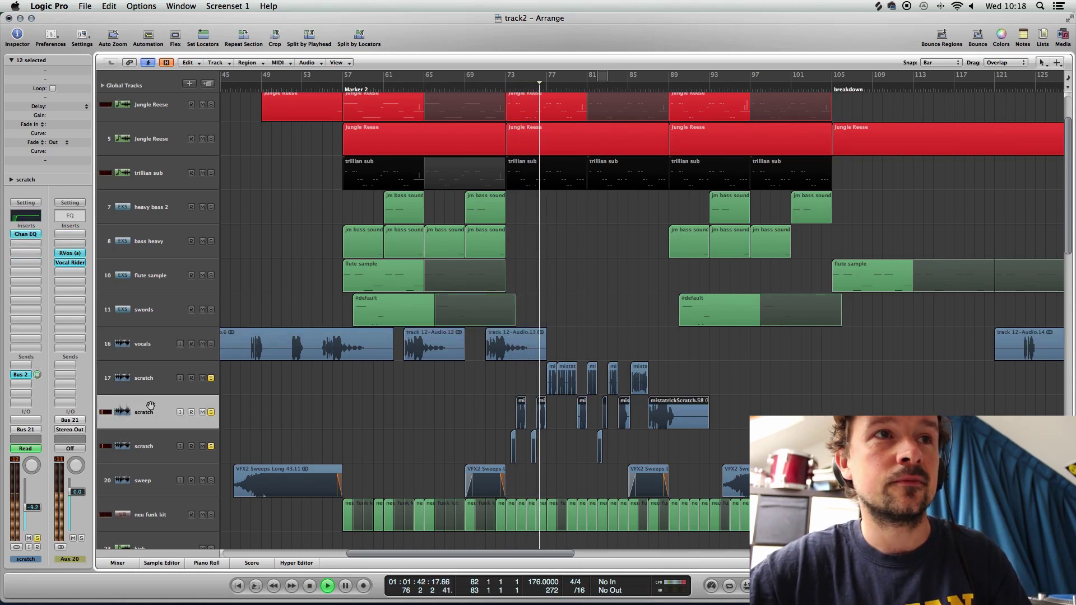
left_click(150, 383)
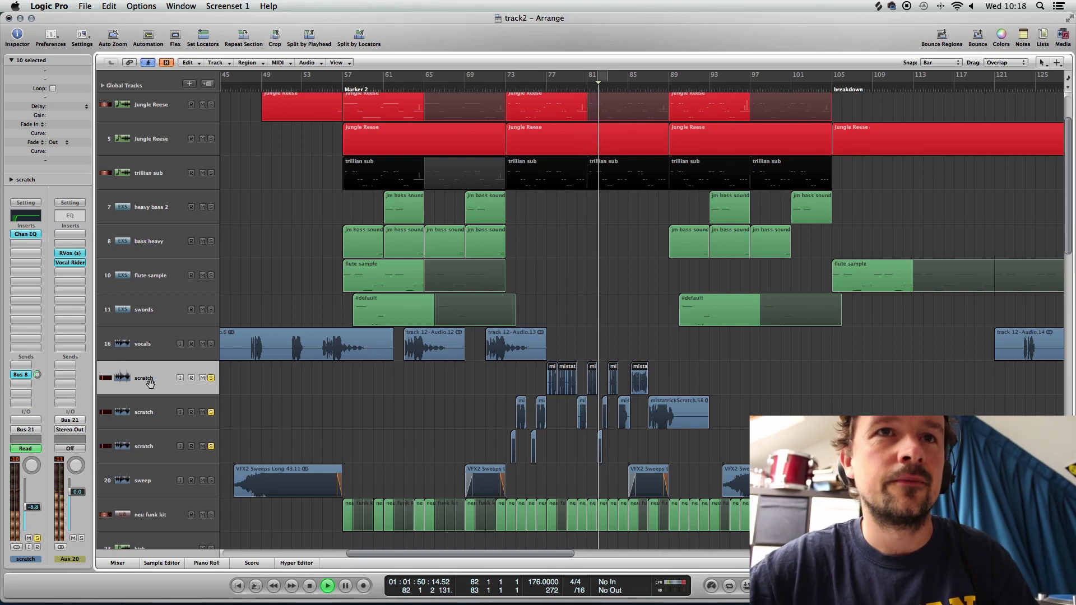
key("space")
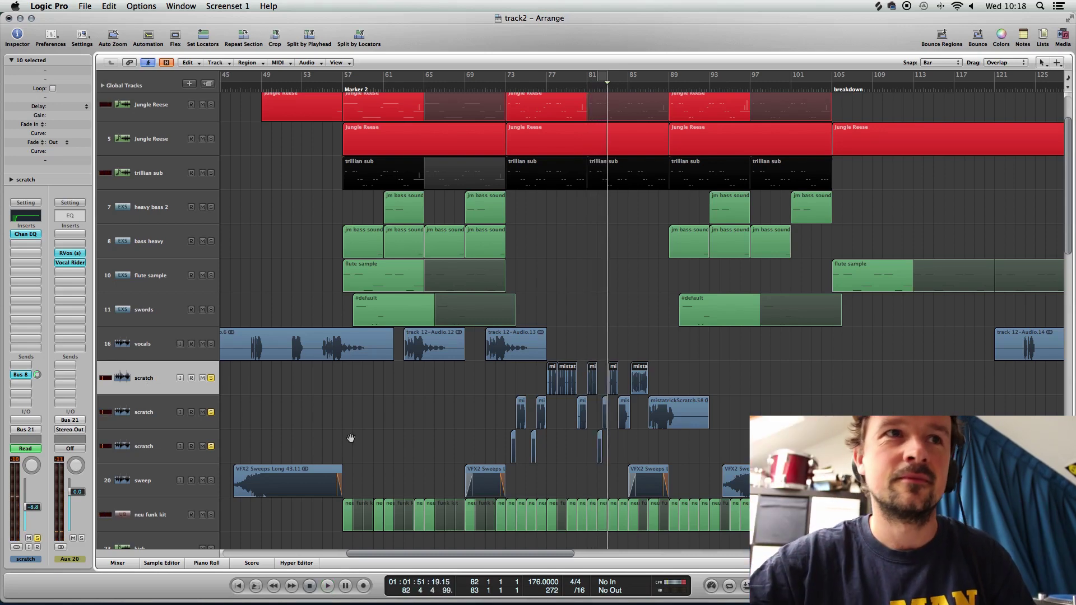
Step: Examine the scratch regions between bars 73 and 87 up close and select the track 19 region at bar 82
key("ctrl+Right")
key("ctrl+Right")
key("ctrl+Right")
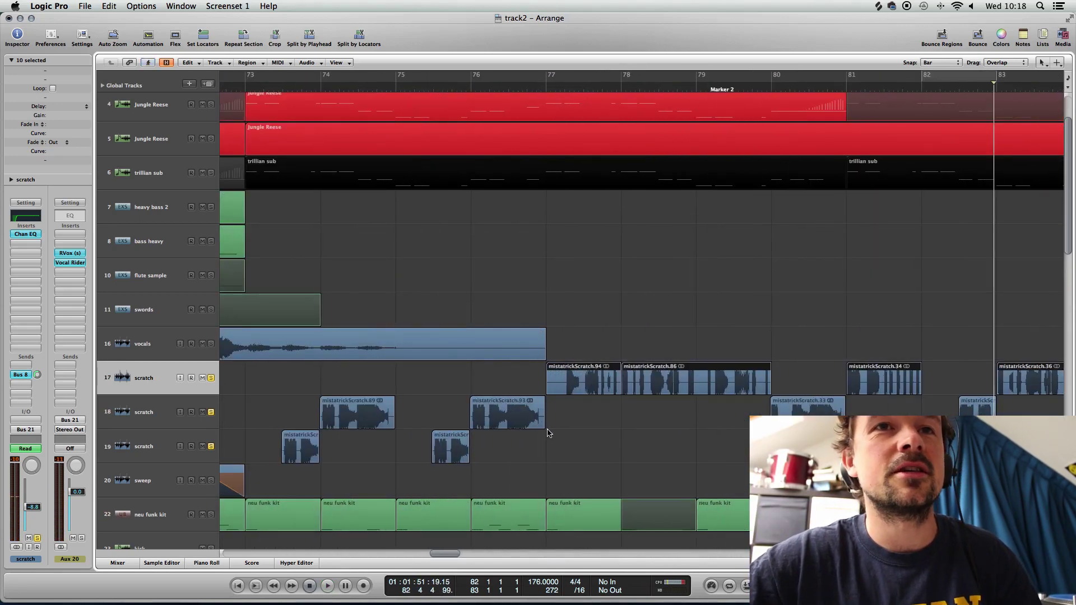
scroll(568, 430, "right", 3)
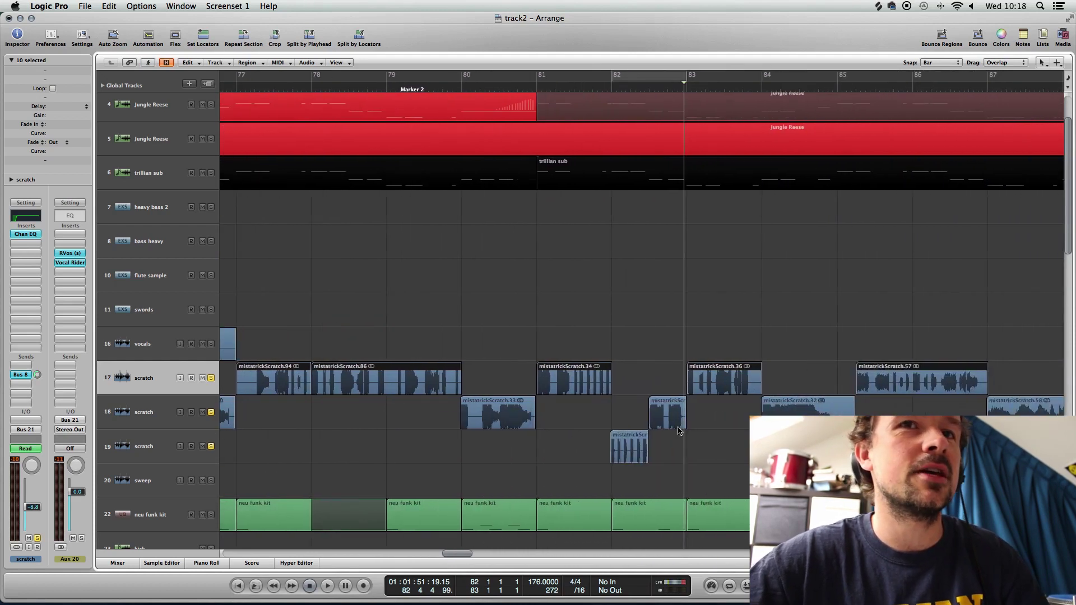
left_click(612, 410)
left_click(630, 433)
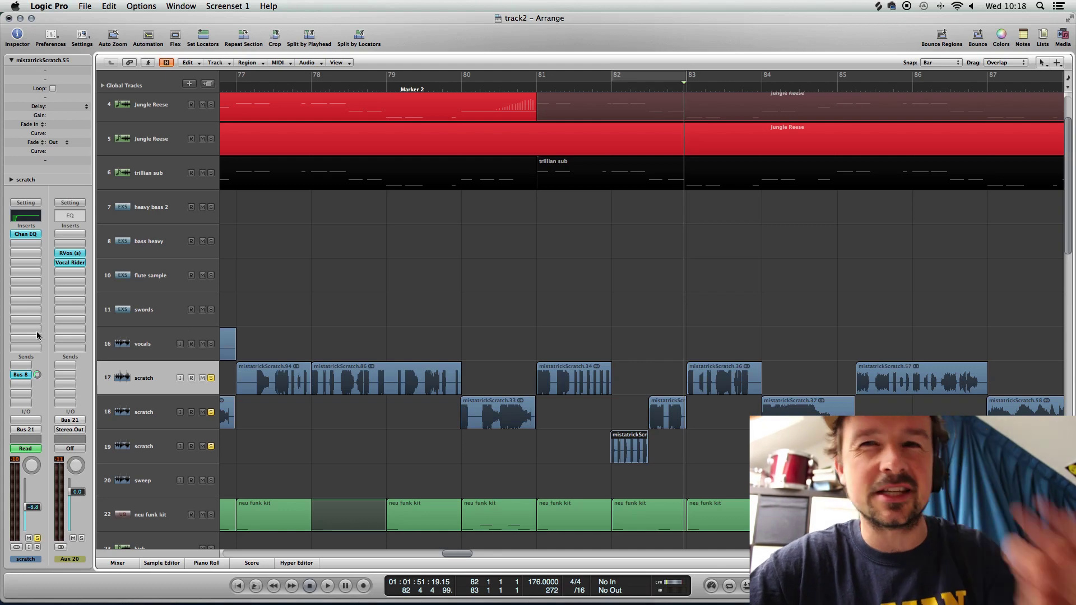
Step: Open the Effectrix plug-in on scratch track 19 to view its effect pattern, and close it again
left_click(157, 419)
left_click(151, 455)
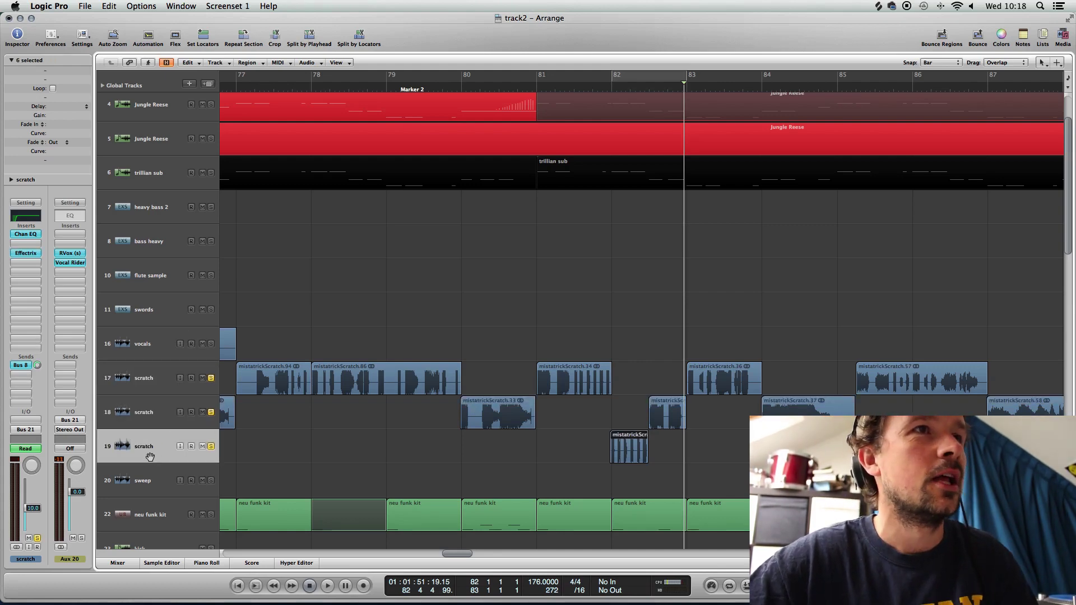
left_click(24, 253)
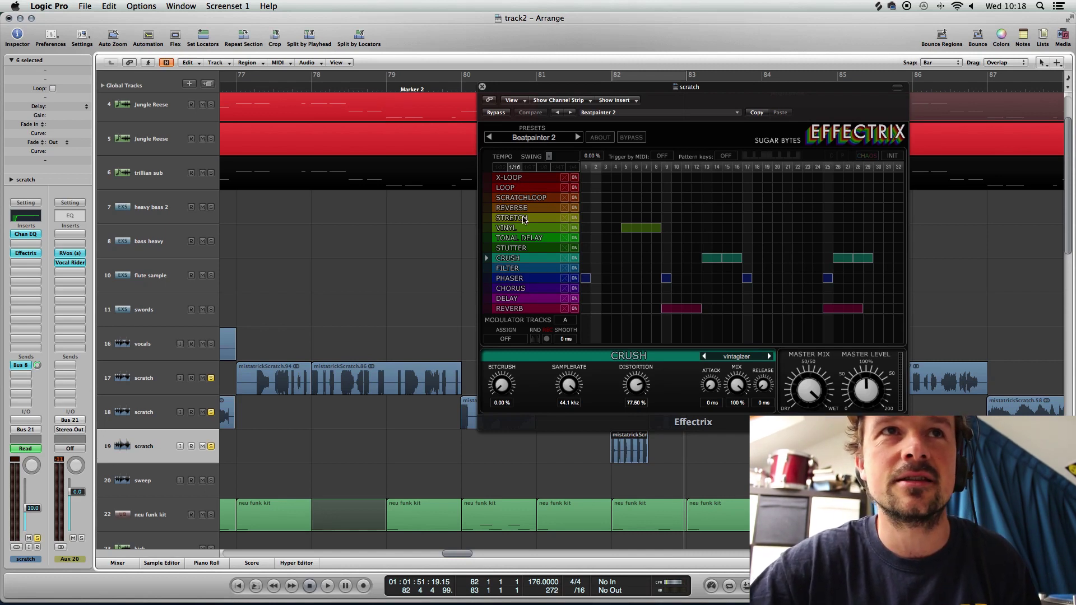
left_click(482, 87)
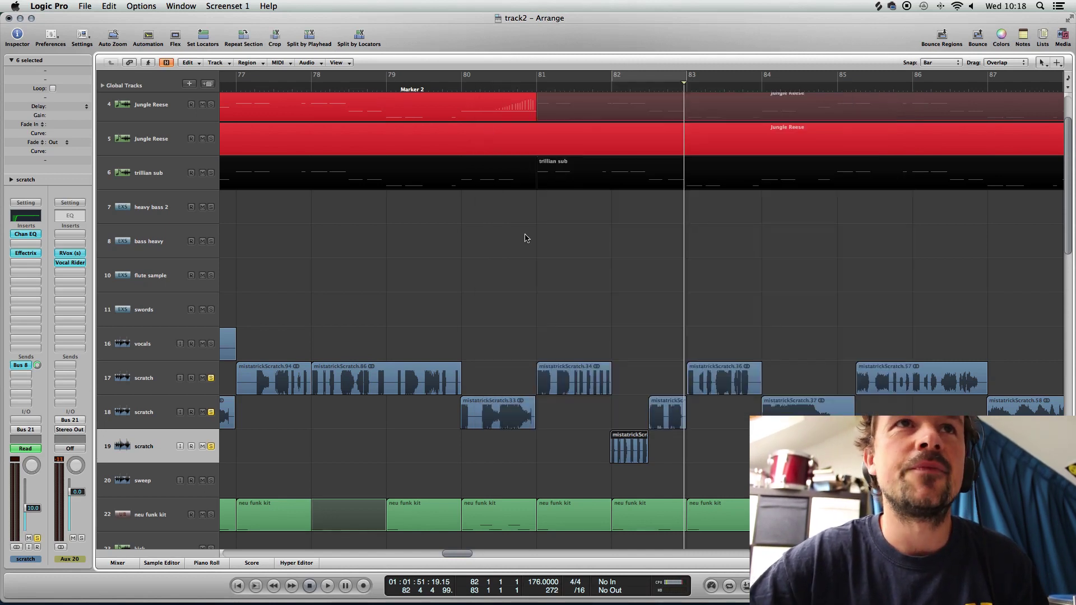
Step: Unsolo the scratch tracks and play the tiny drum track soloed from Marker 2 at bar 57, with its channel strip shown
scroll(559, 349, "down", 8)
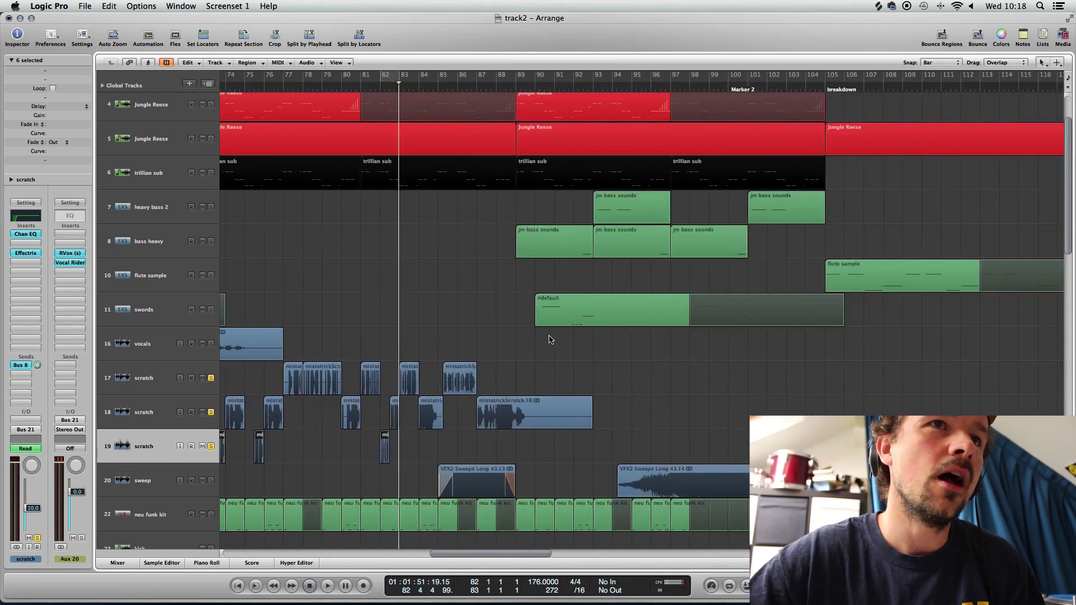
scroll(543, 336, "down", 8)
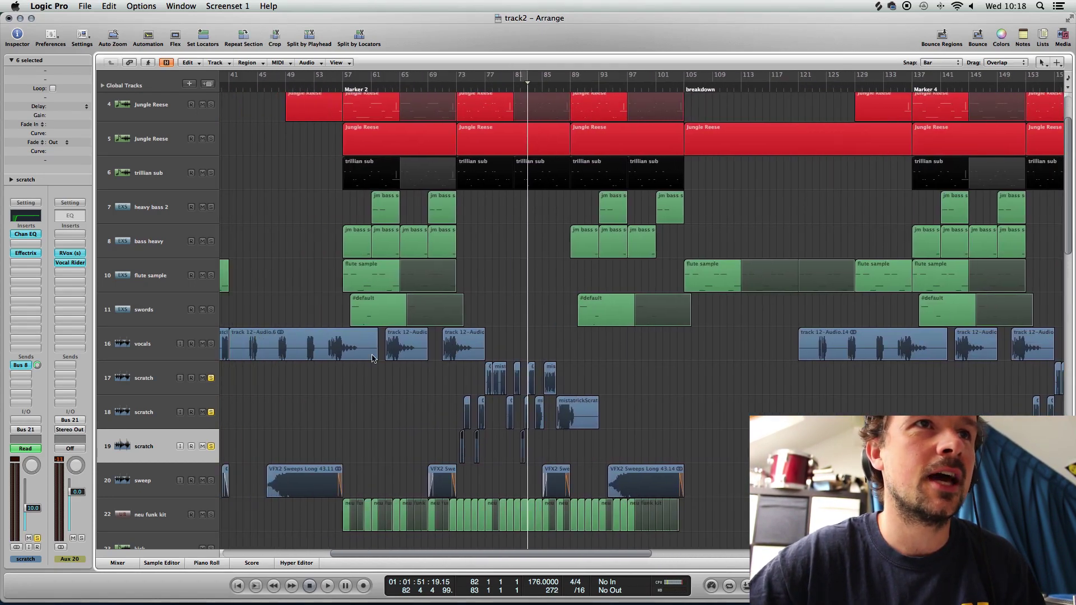
scroll(271, 427, "down", 4)
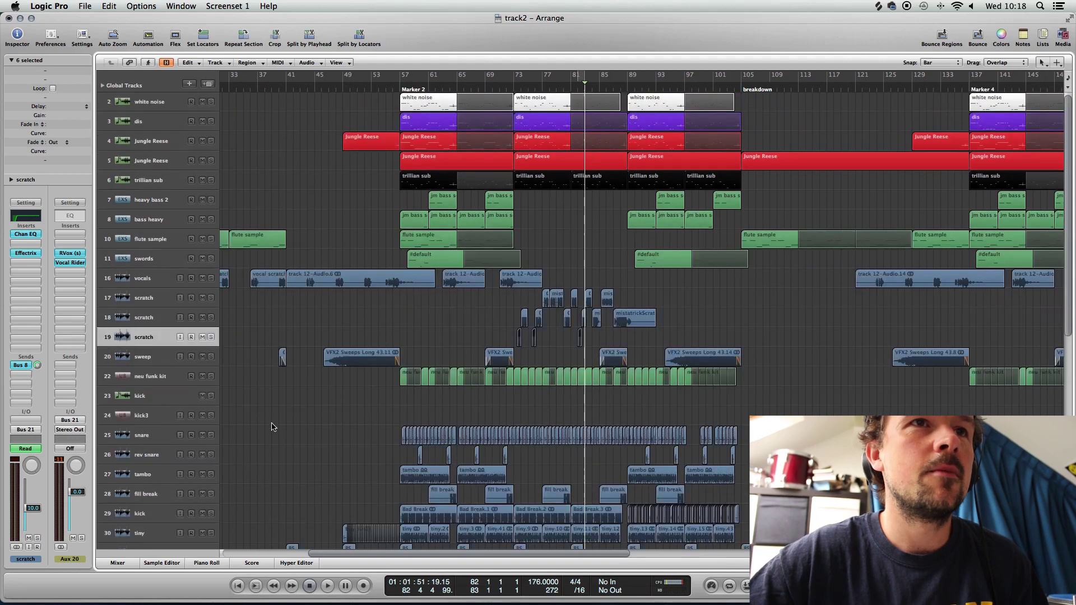
scroll(272, 427, "down", 5)
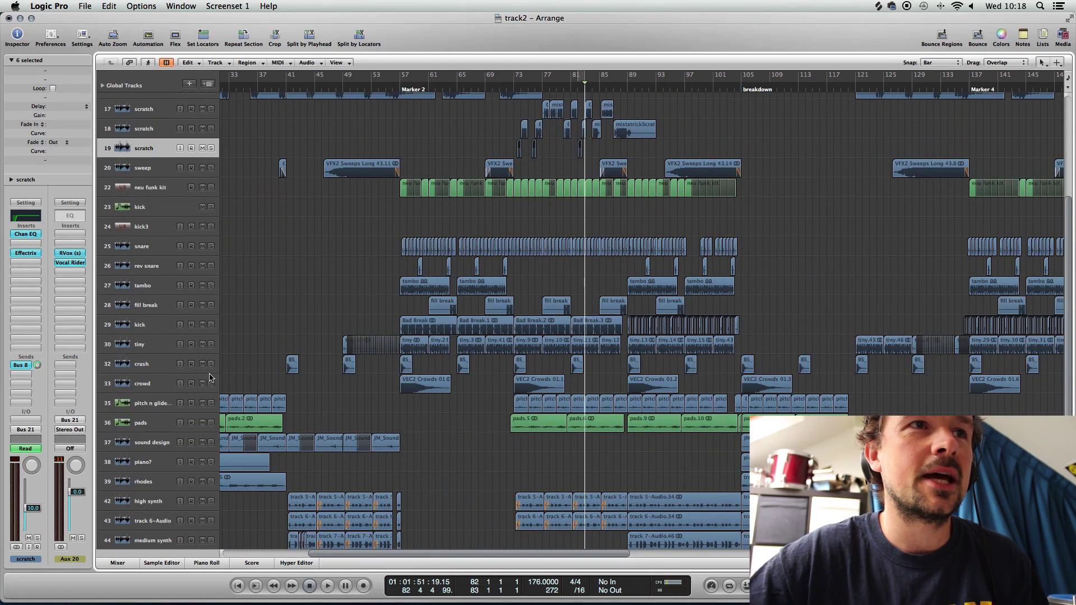
left_click(399, 88)
key("space")
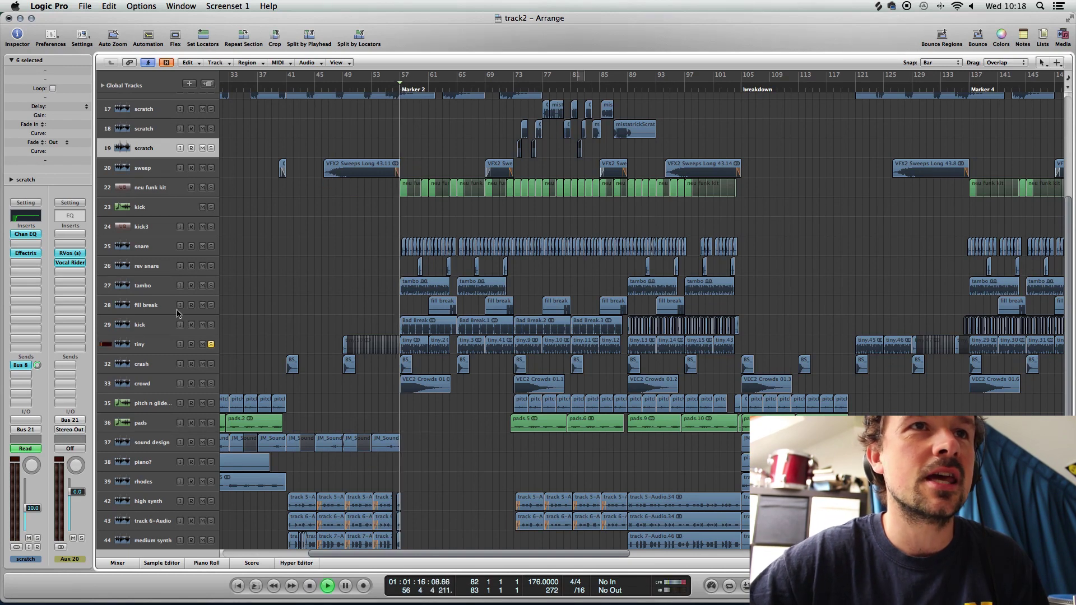
left_click(136, 344)
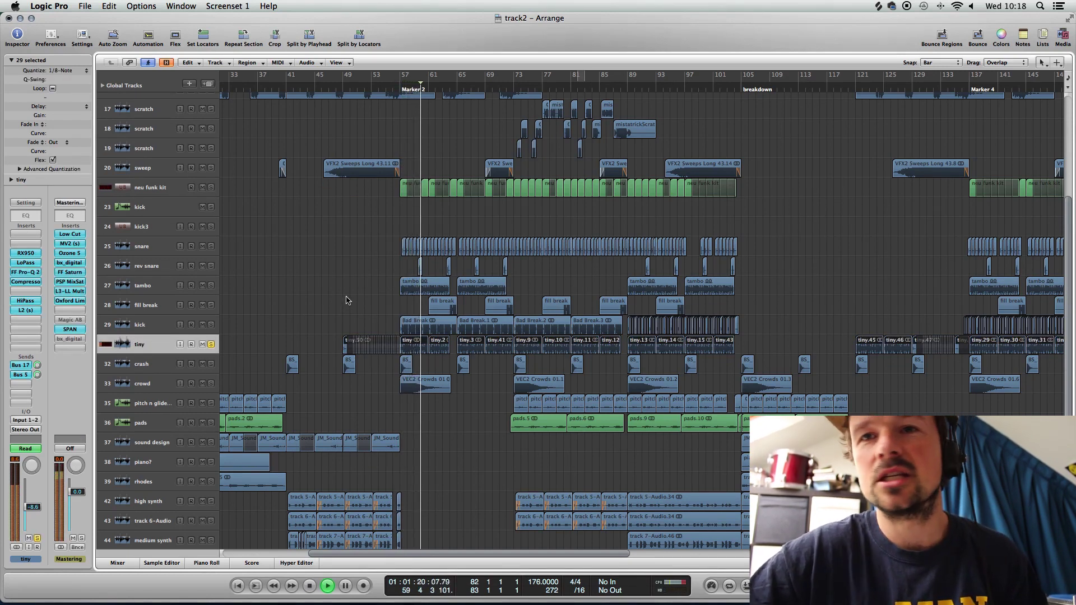
Step: Open the RX950 plug-in on the tiny track, compare its sound bypassed and active, stop playback and move its window off the ruler
left_click(26, 253)
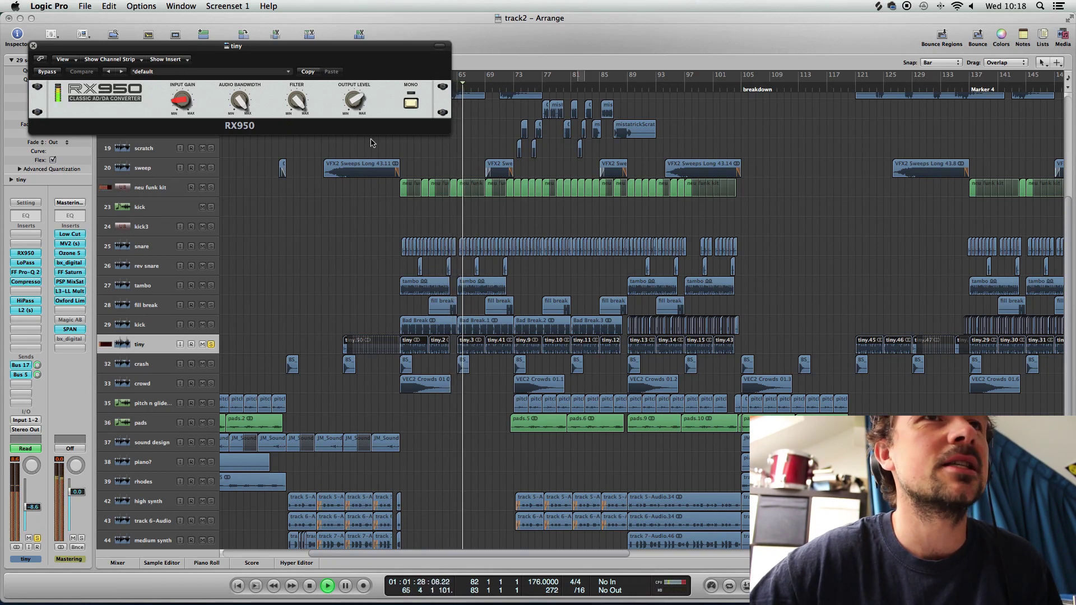
left_click(48, 72)
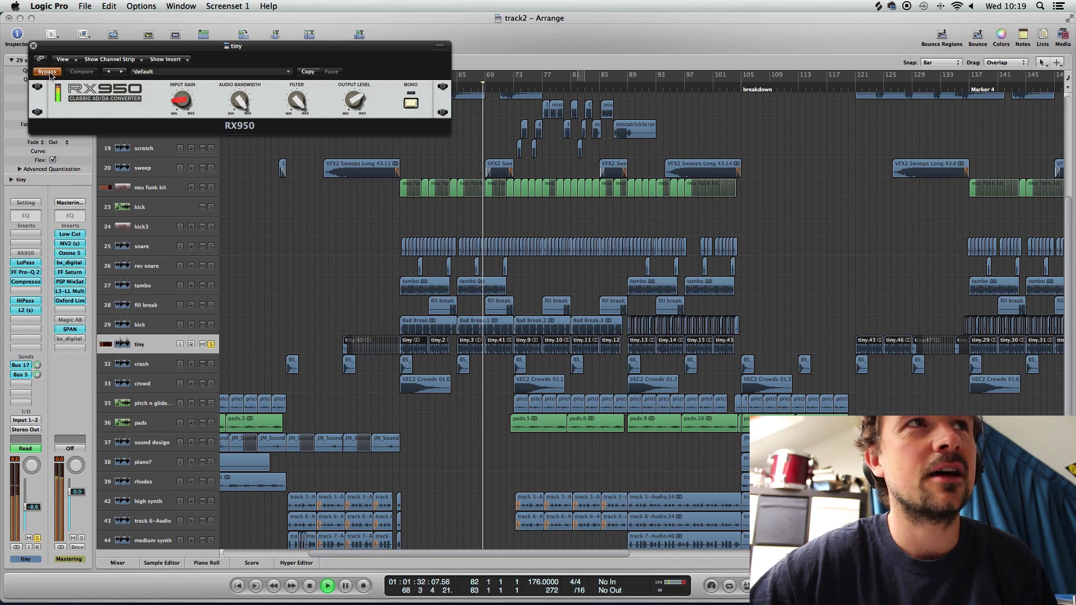
left_click(47, 72)
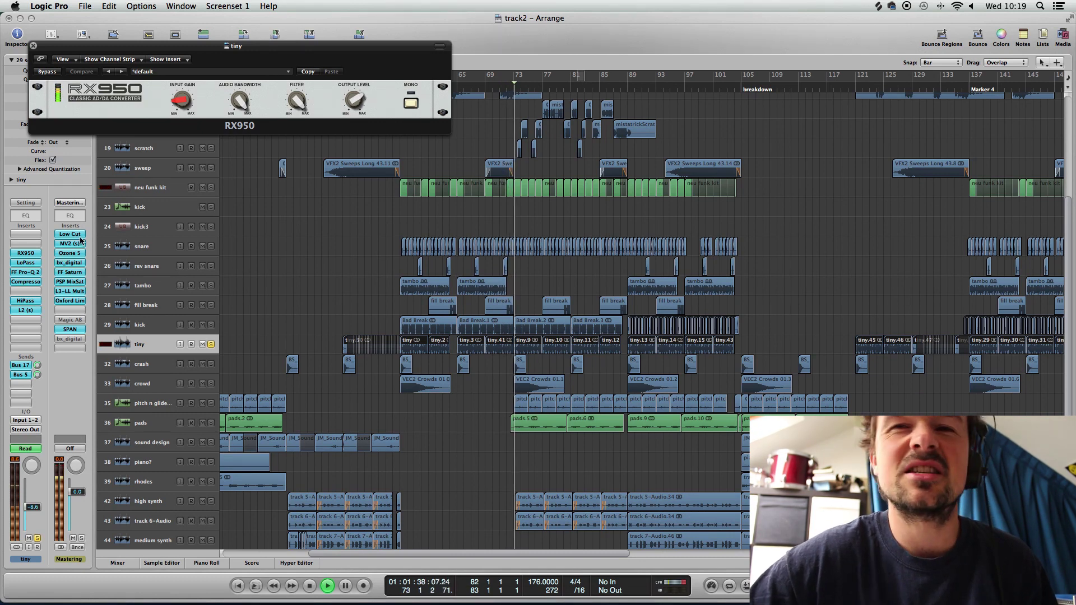
key("space")
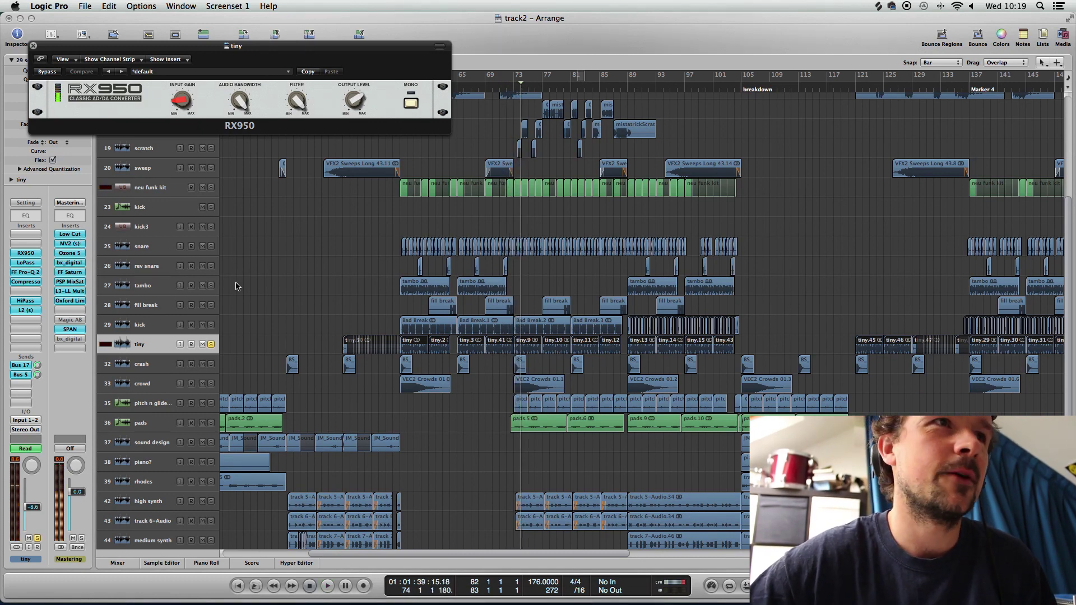
left_click_drag(366, 46, 347, 161)
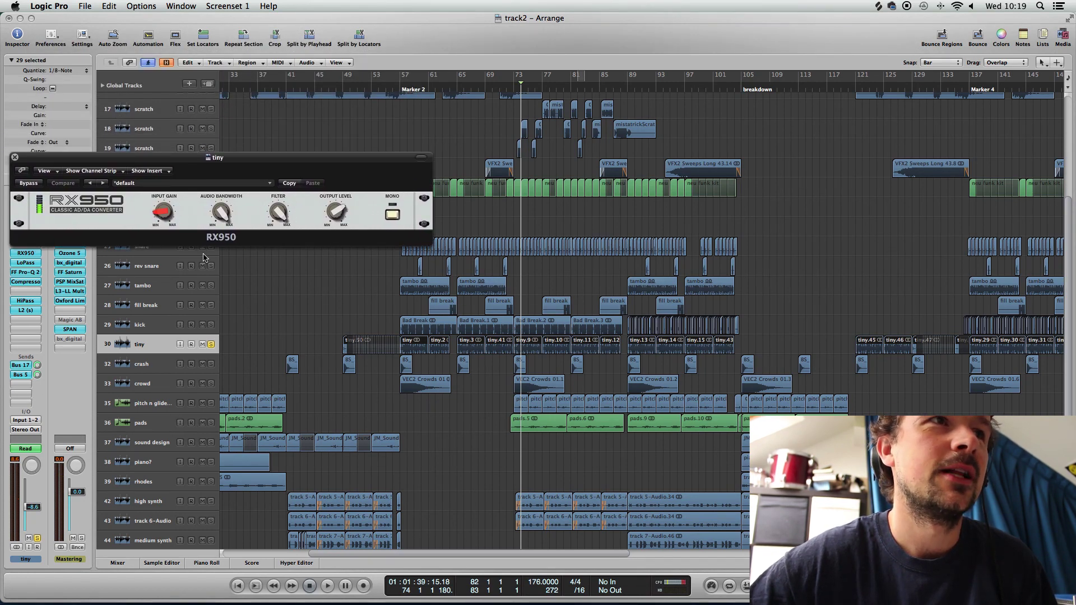
Step: Return the playhead to Marker 2, close the RX950 window, play the kick track soloed instead of tiny, and stop playback
left_click(400, 90)
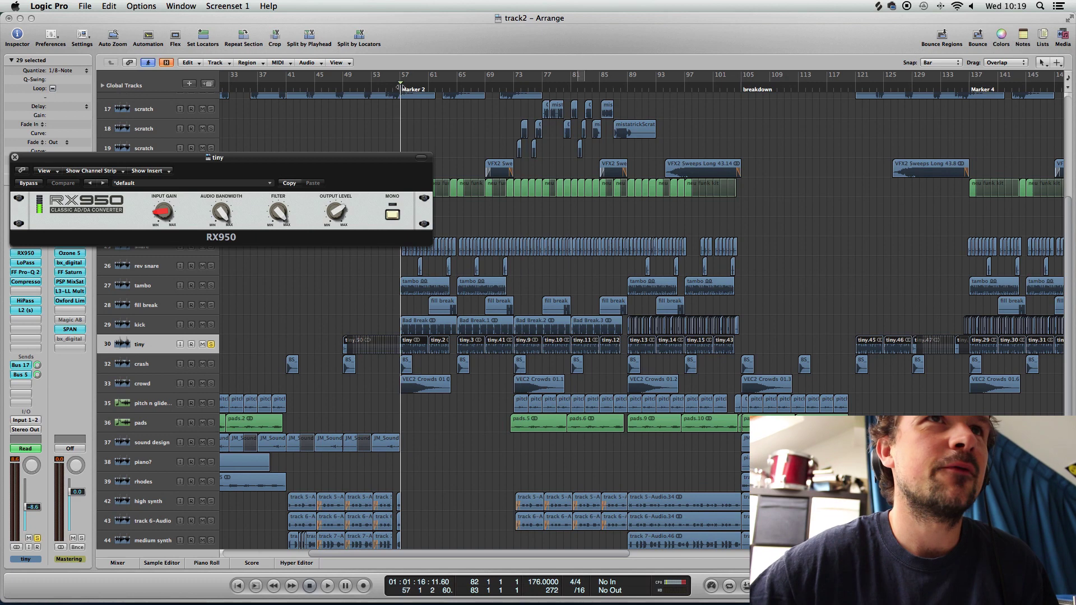
left_click(15, 158)
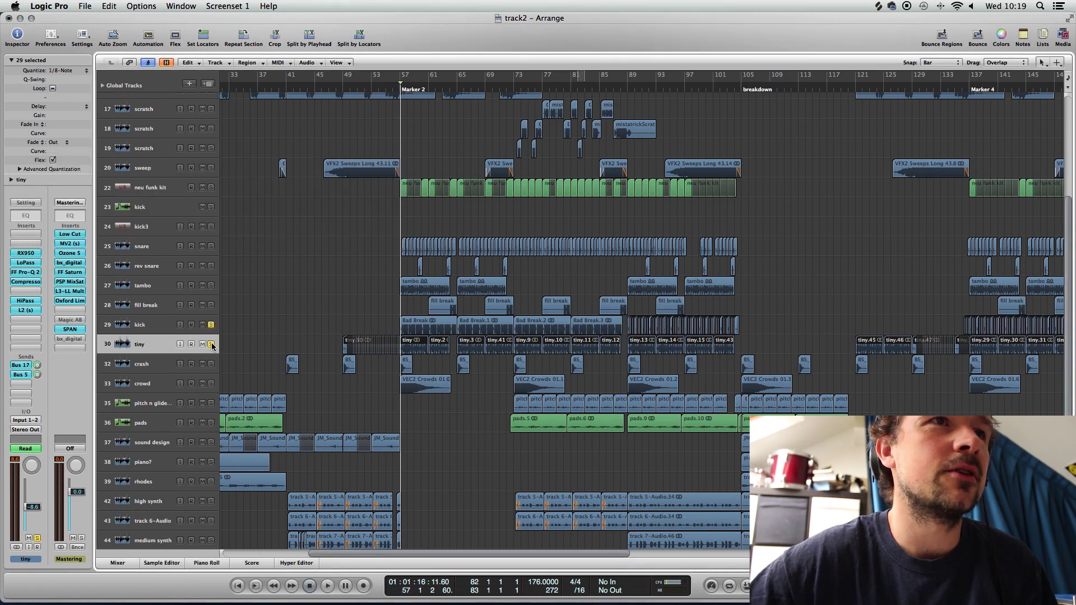
key("space")
left_click(151, 325)
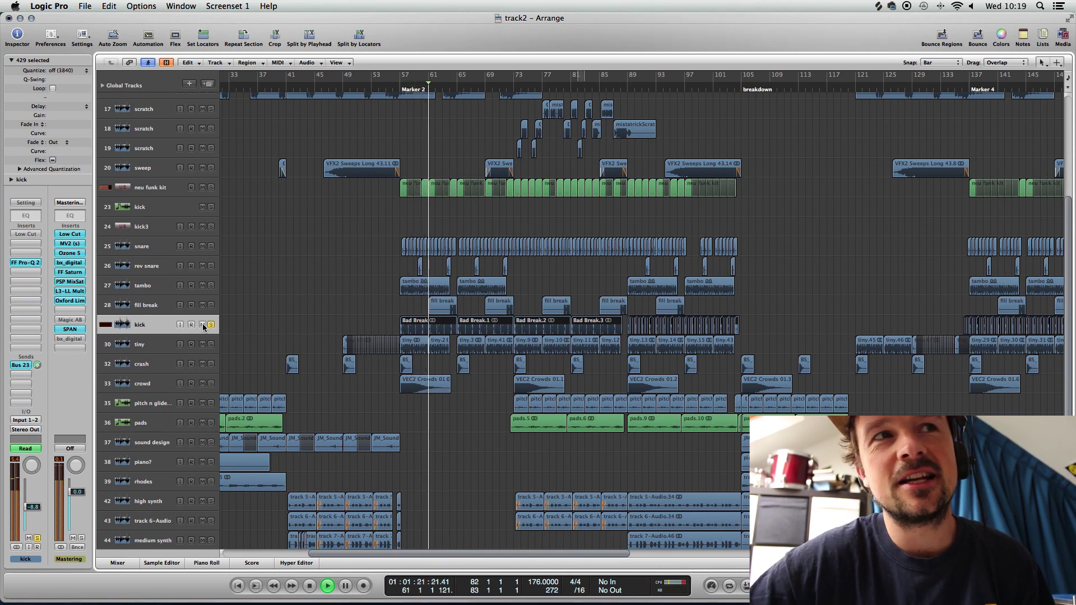
key("space")
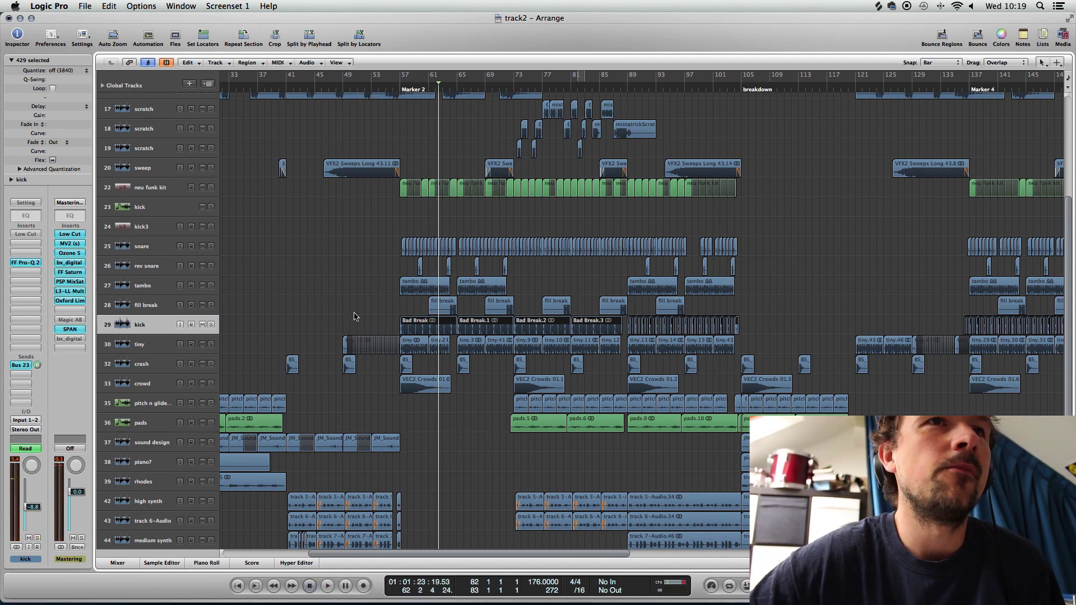
Step: Magnify the drum tracks, place the playhead back at Marker 2 and select the rev snare track to show its channel strip
key("super+Down")
key("super+Right")
key("super+Right")
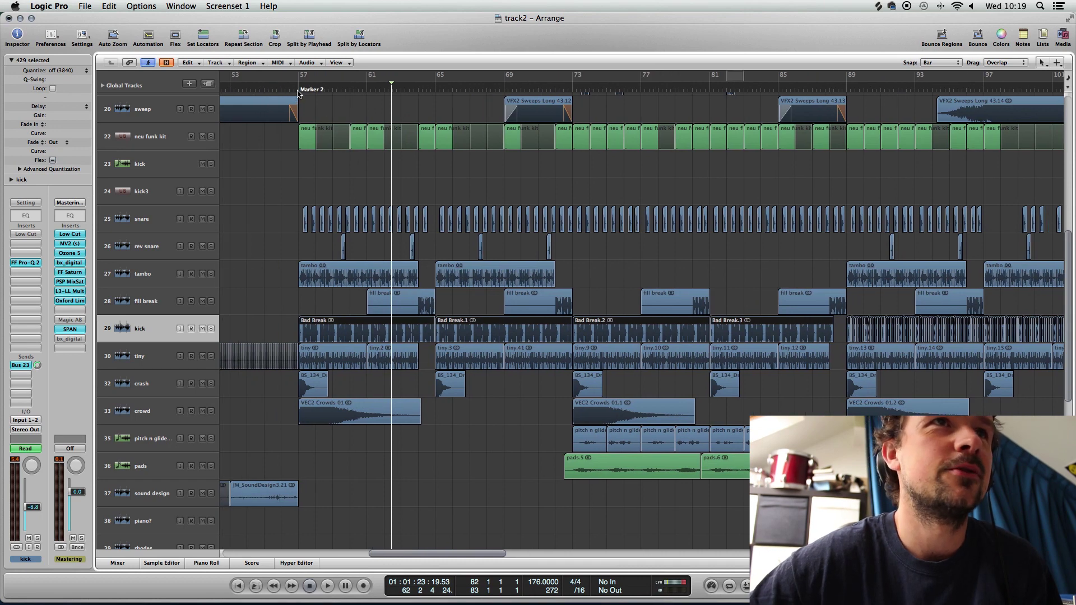
left_click(296, 88)
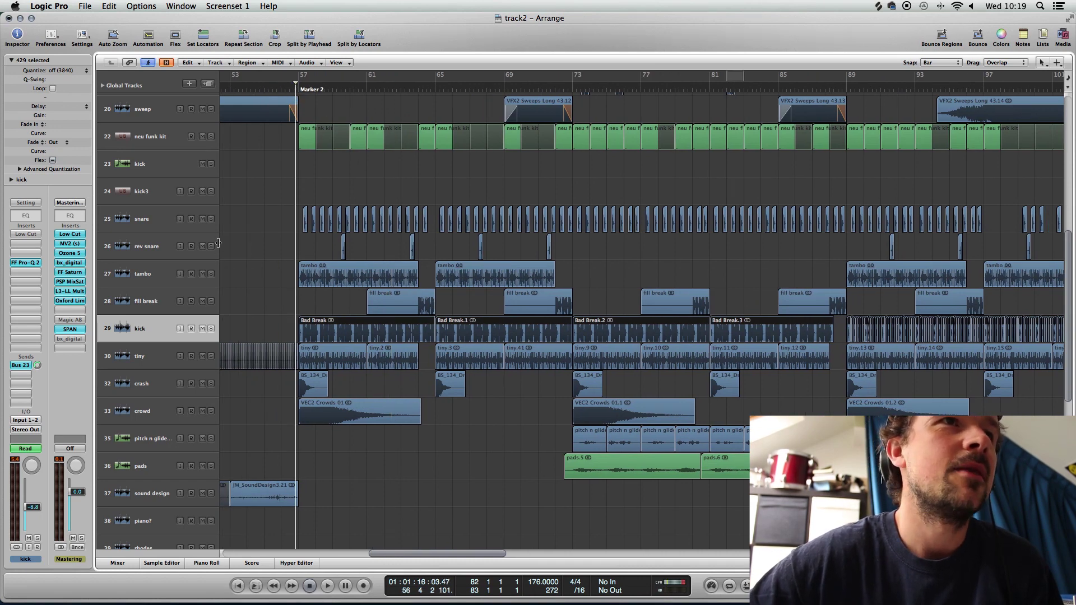
left_click(159, 247)
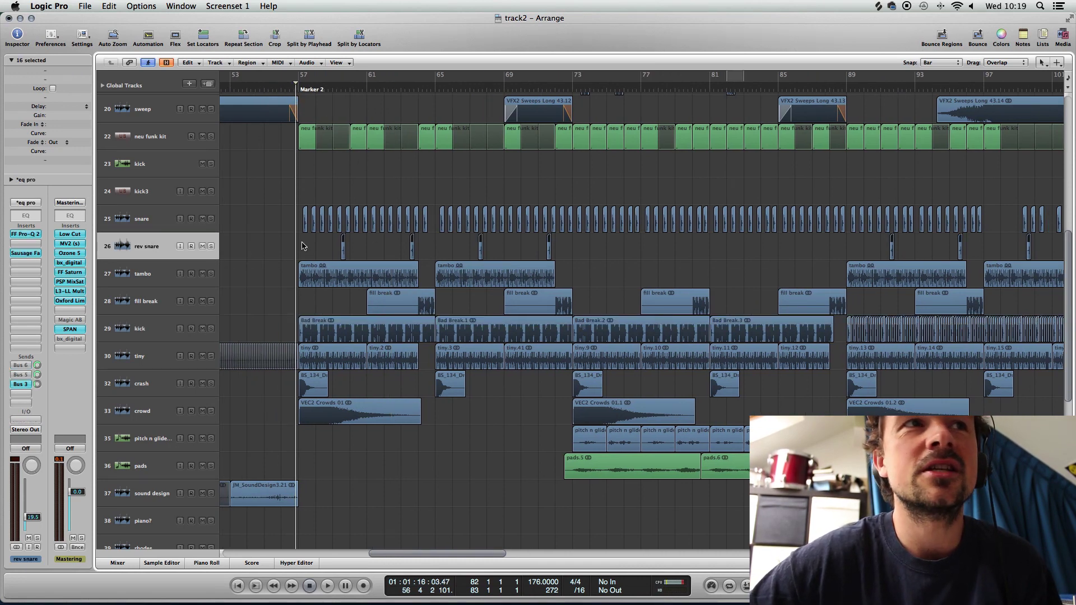
Step: Select the neu funk kit track and view its first region at bar 57 in the Piano Roll, closing the editor again
left_click(154, 144)
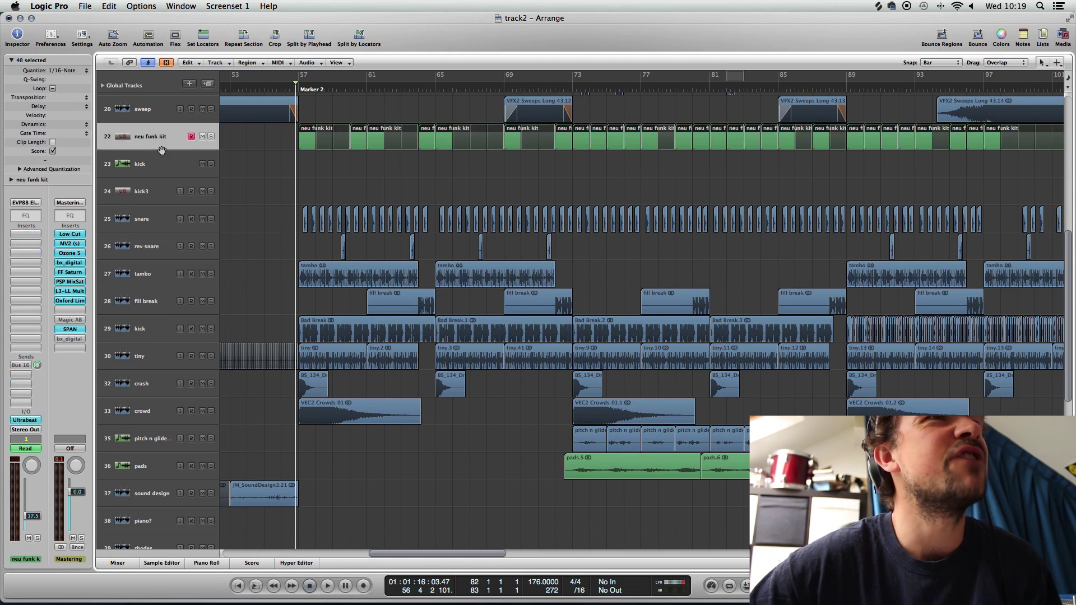
key("ctrl+Down")
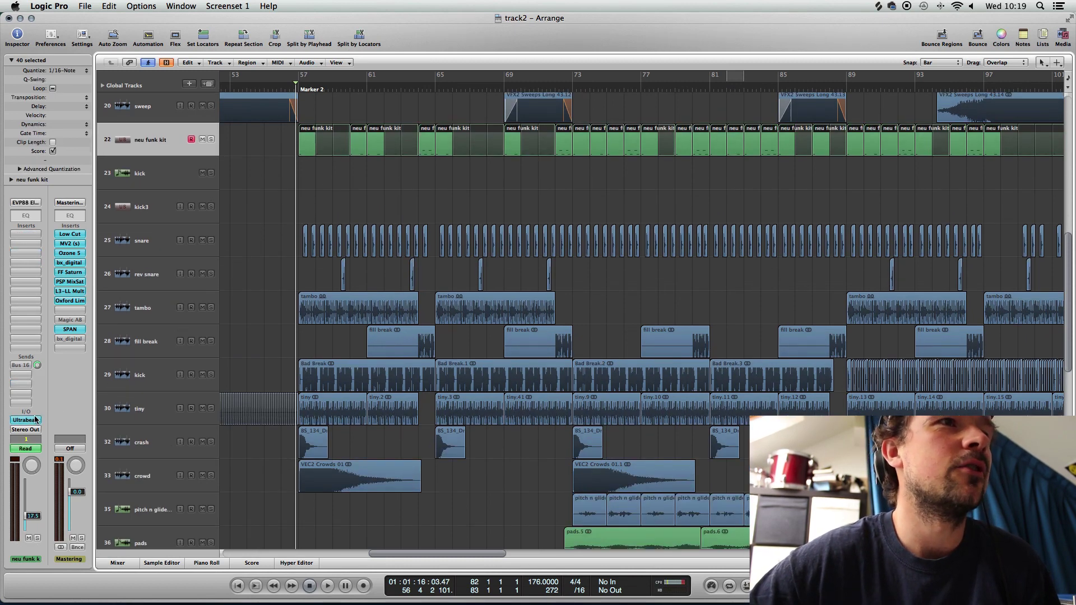
left_click(313, 138)
double_click(312, 138)
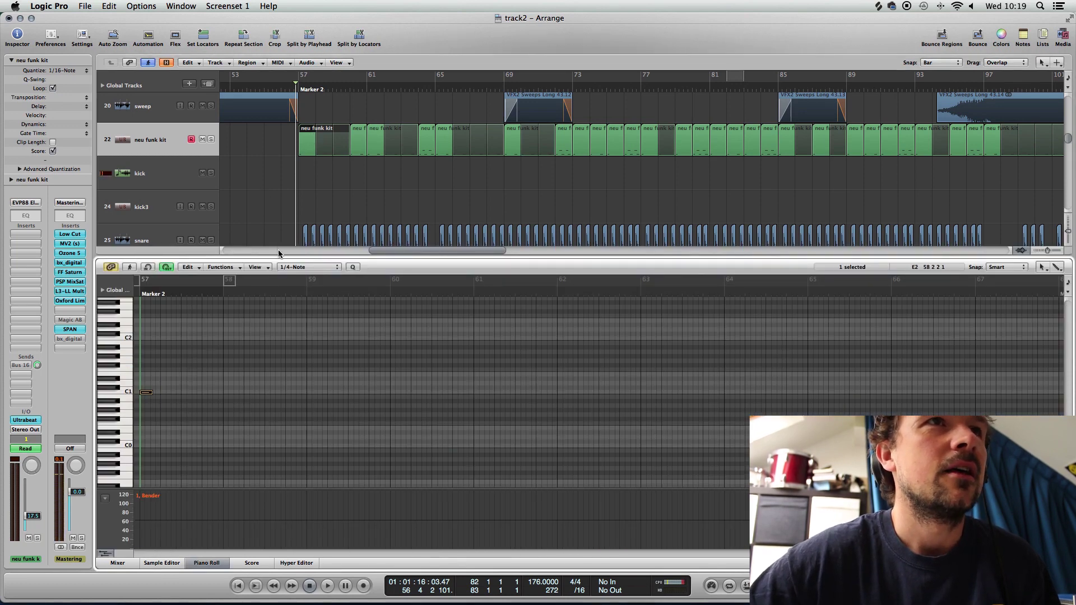
key("p")
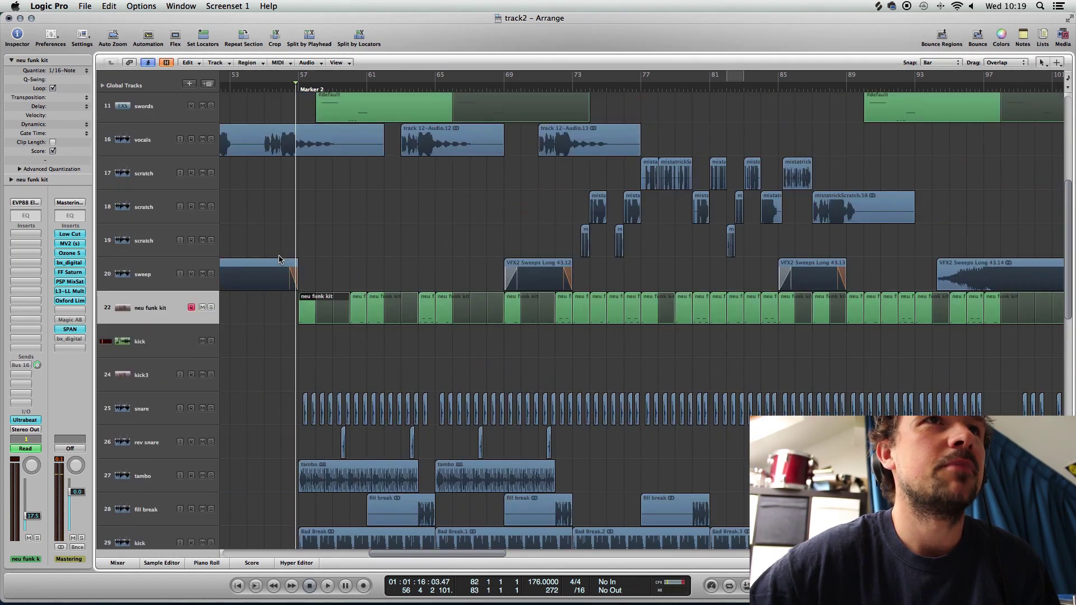
Step: Set a cycle range from bar 57 to bar 73 and solo and select the trillian sub track
scroll(290, 272, "up", 5)
scroll(290, 276, "up", 3)
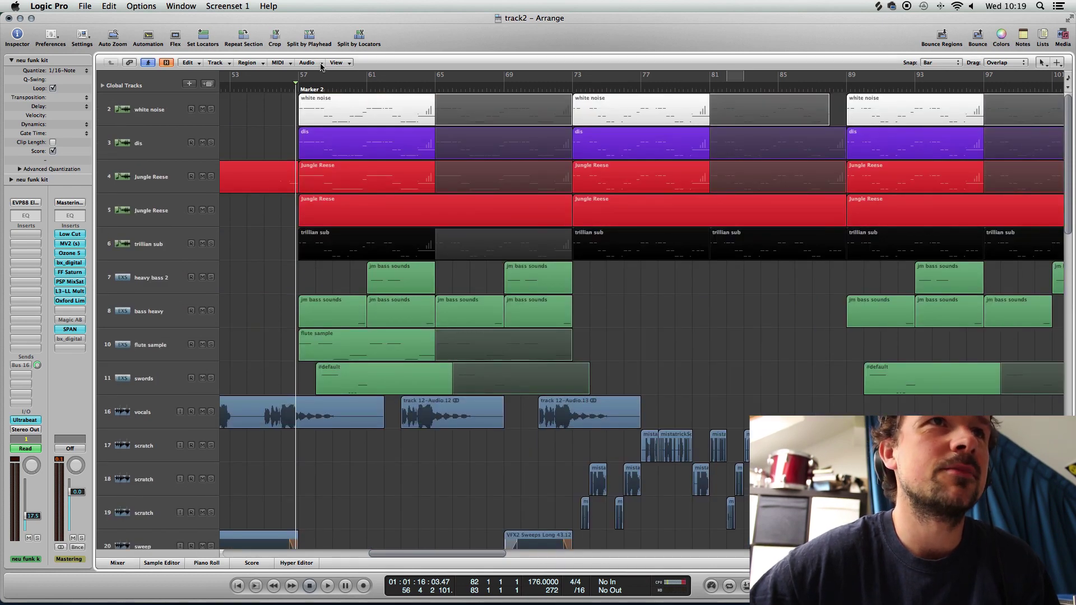
left_click_drag(301, 76, 572, 77)
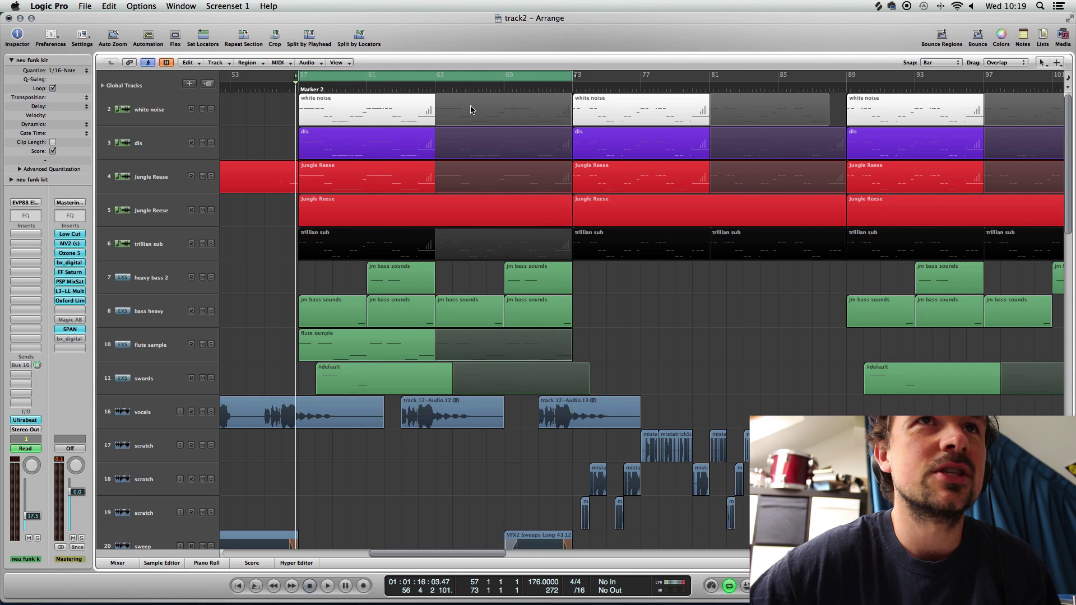
left_click(212, 244)
left_click(157, 247)
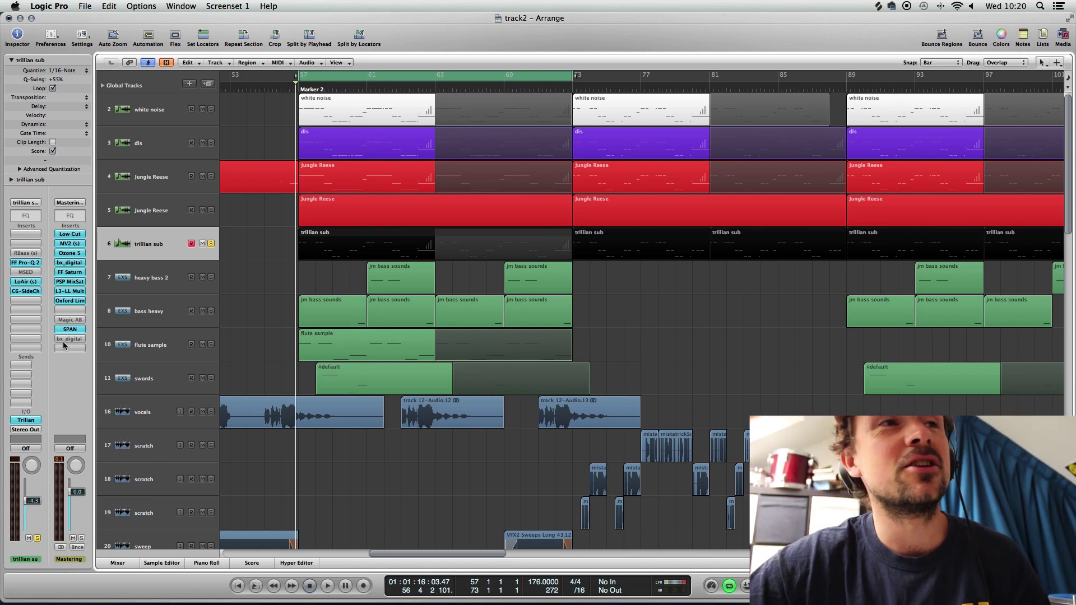
Step: Open the Trilian instrument on trillian sub, show the ARP 2600 Sine in its soundsource browser, and move the window off the track list
left_click(29, 421)
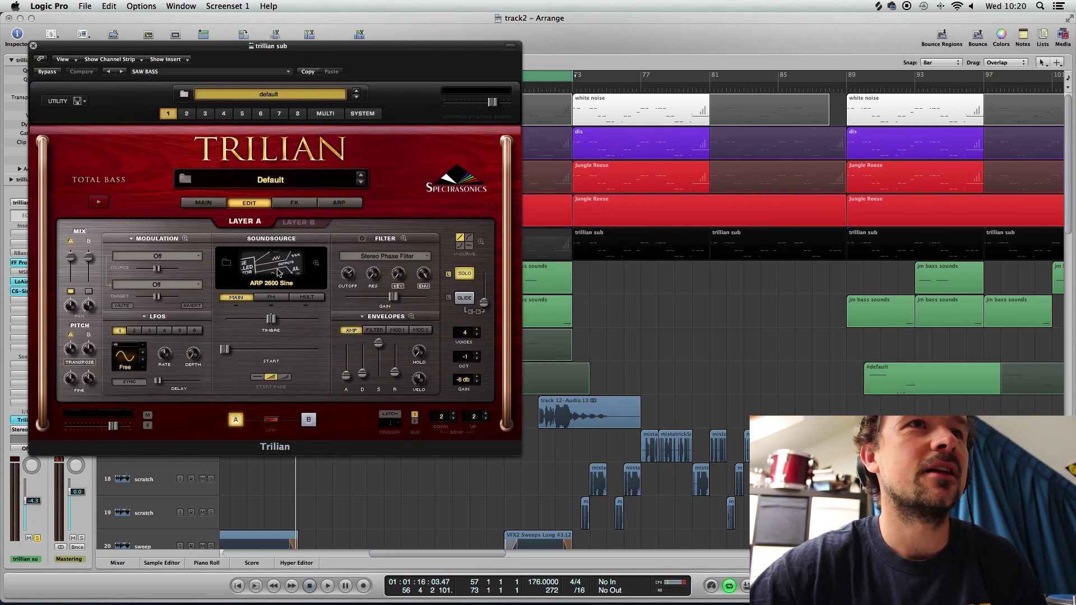
left_click(279, 268)
left_click_drag(286, 47, 654, 20)
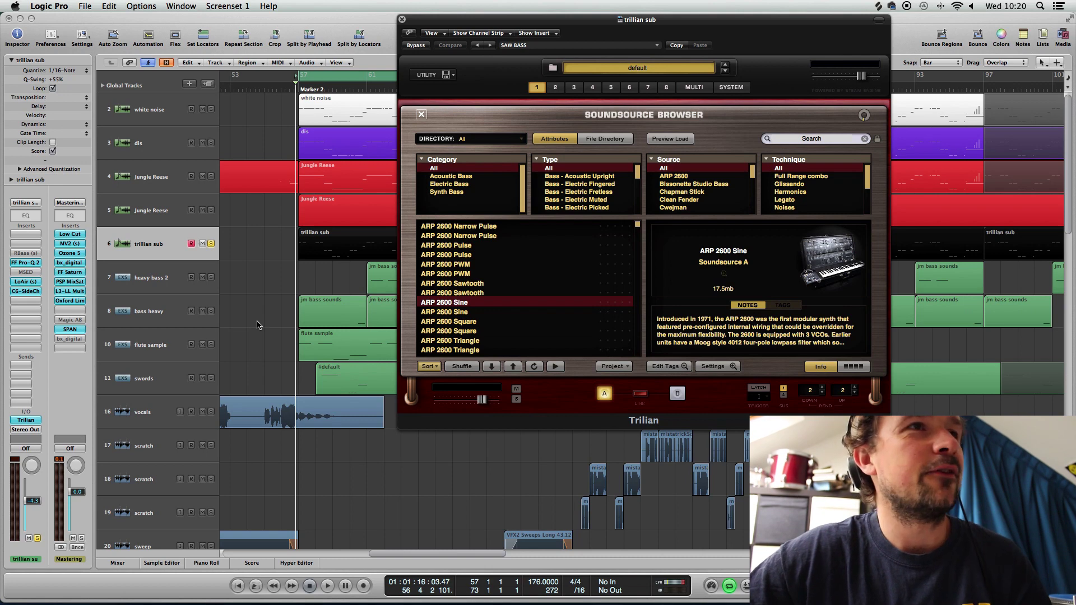
Step: Play the soloed trillian sub with its FF Pro-Q 2 equalizer open and moved clear of the channel strip, and stop playback
key("space")
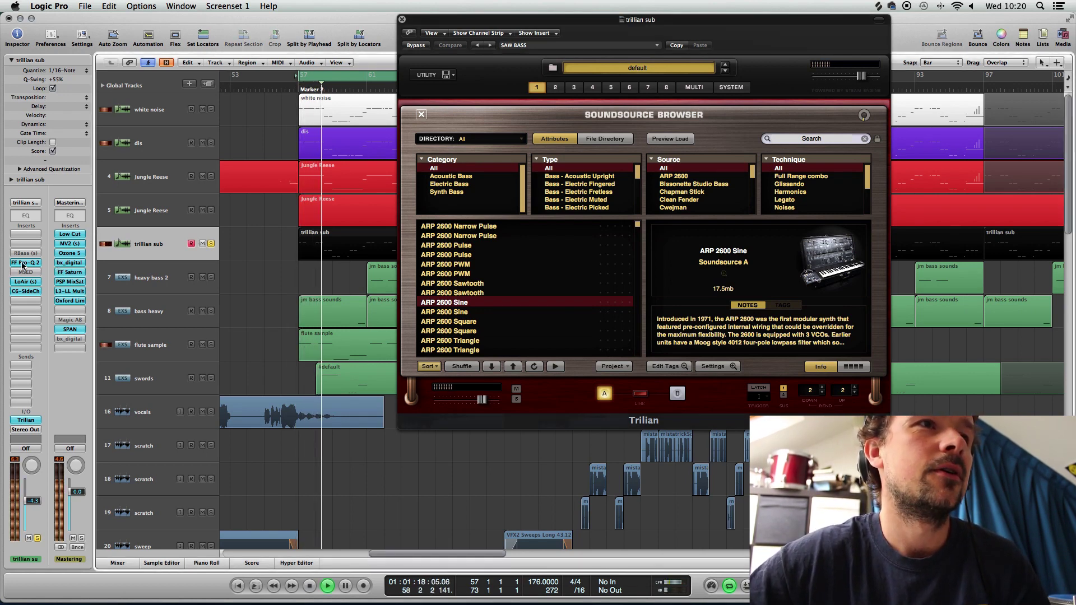
left_click(23, 262)
left_click_drag(211, 49, 618, 91)
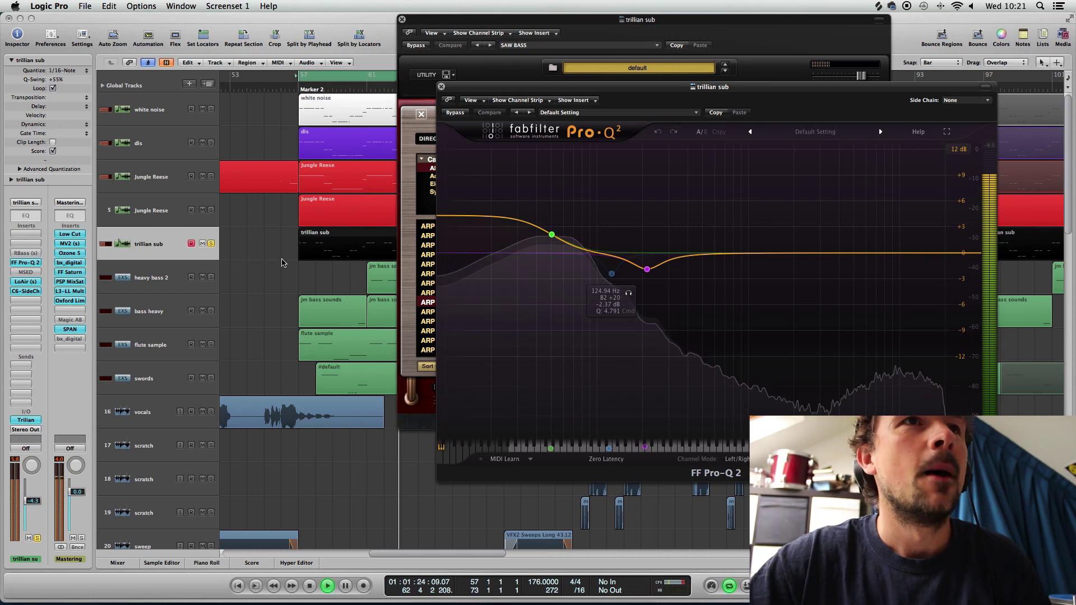
key("space")
Step: Open the trillian sub region in the Piano Roll and select the two higher notes at bar 59 to hear them
key("p")
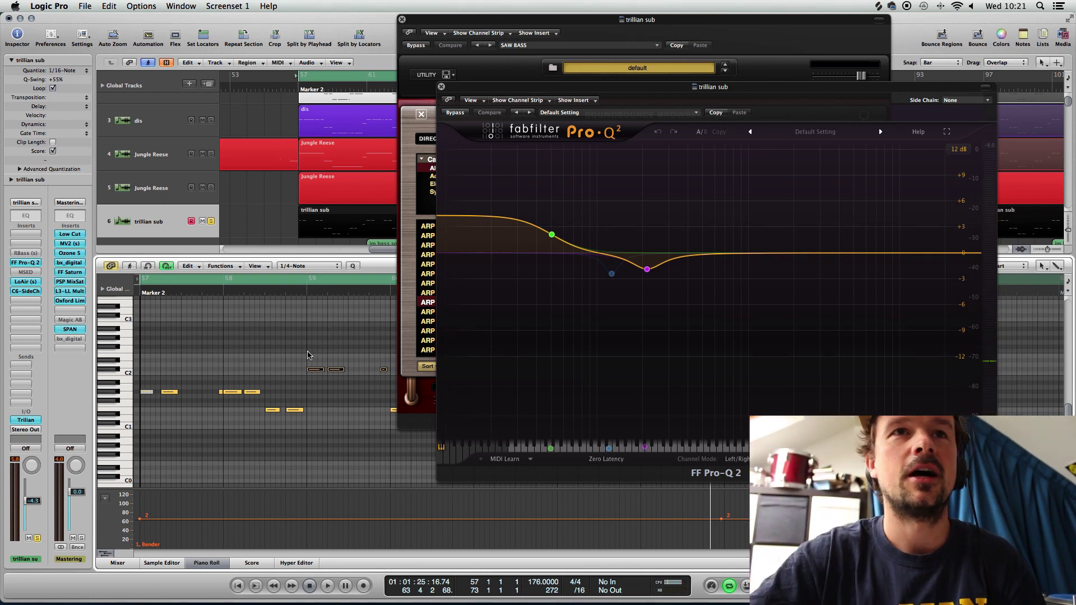
scroll(350, 347, "down", 1)
left_click(309, 369)
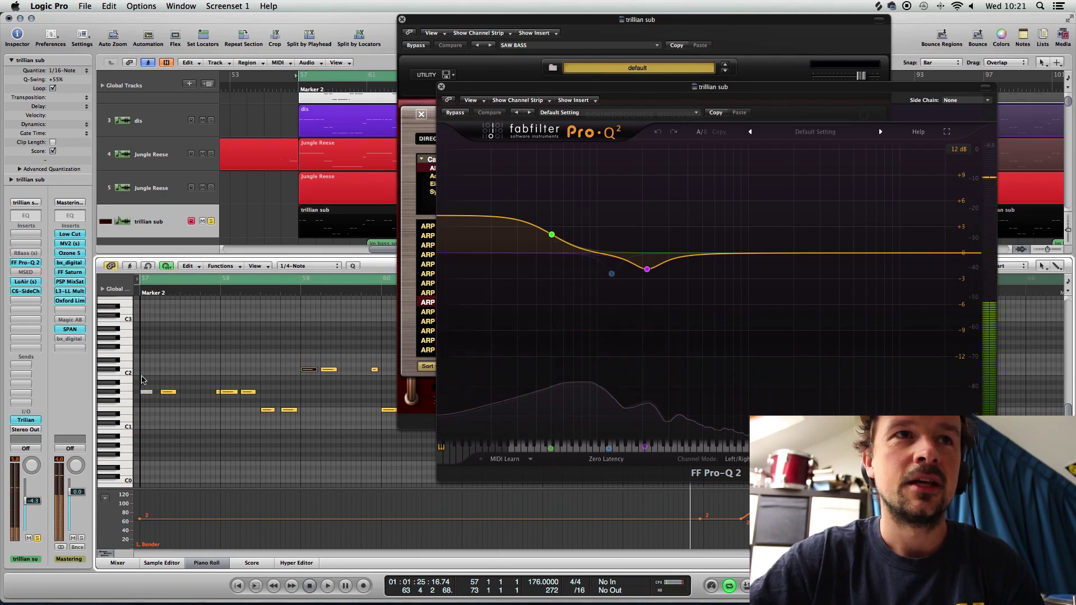
left_click(329, 369, "shift")
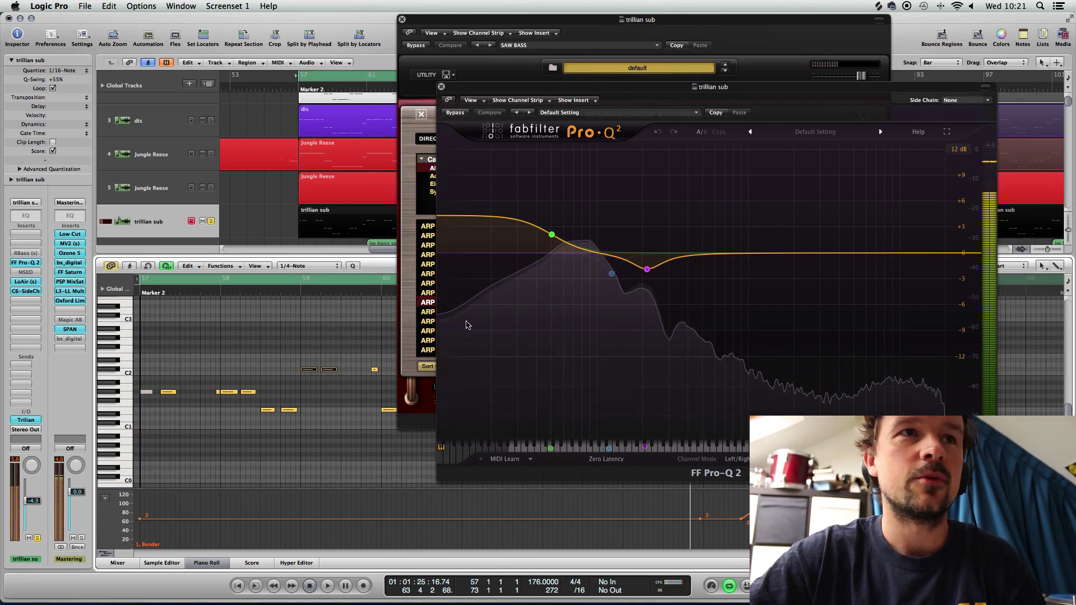
Step: Add a bell band at about 77 Hz in the Pro-Q 2 and reset its gain to 0 dB
left_click_drag(580, 250, 580, 268)
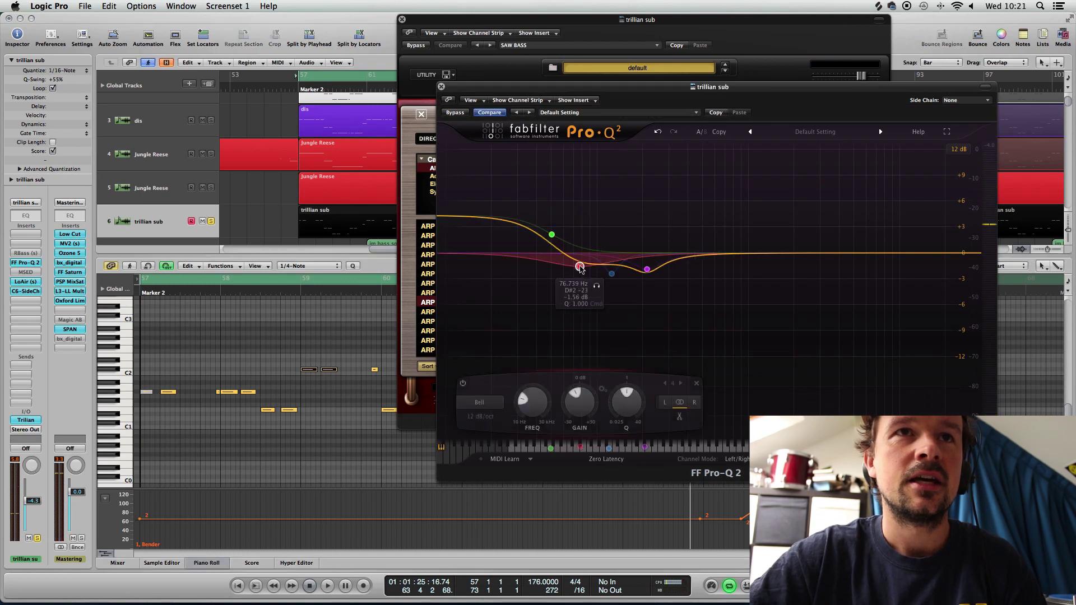
double_click(578, 406)
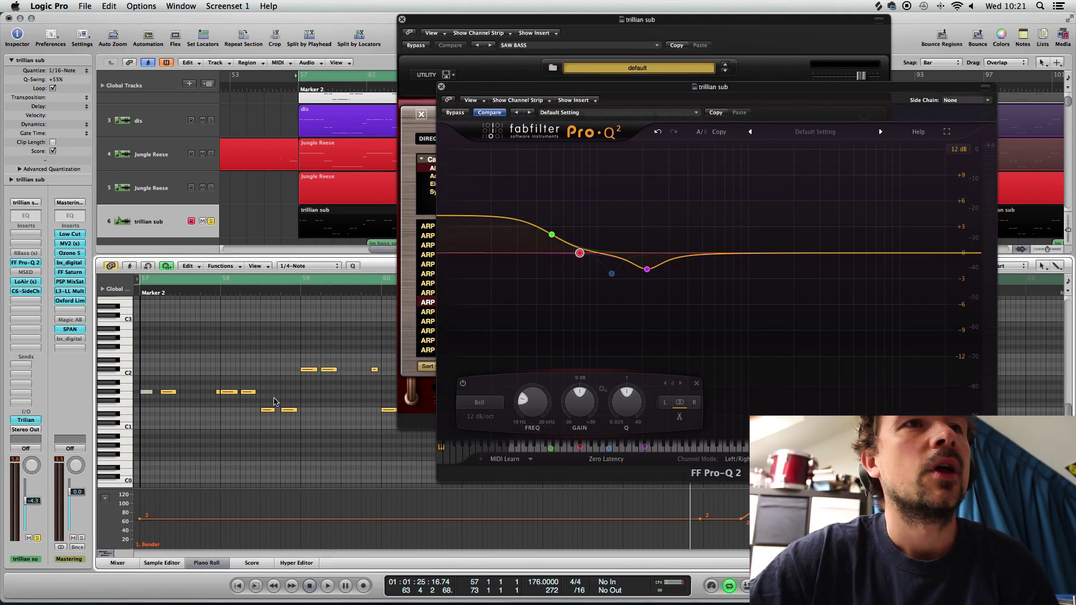
Step: Audition the low note just before bar 59 against the higher note at bar 59, comparing them on the Pro-Q 2 analyzer
left_click(269, 410)
left_click(269, 409)
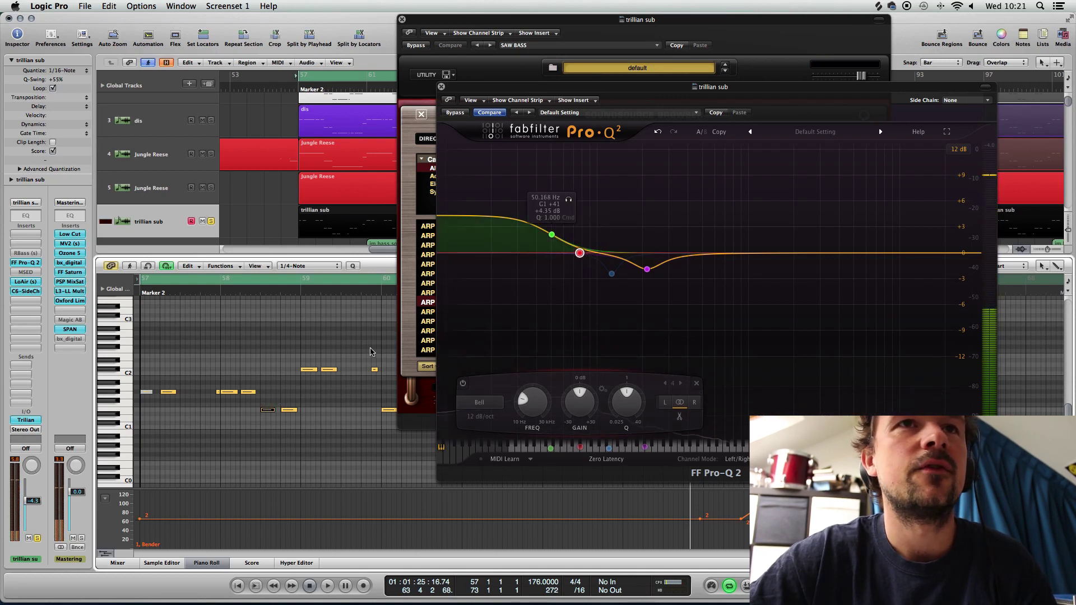
left_click(309, 369)
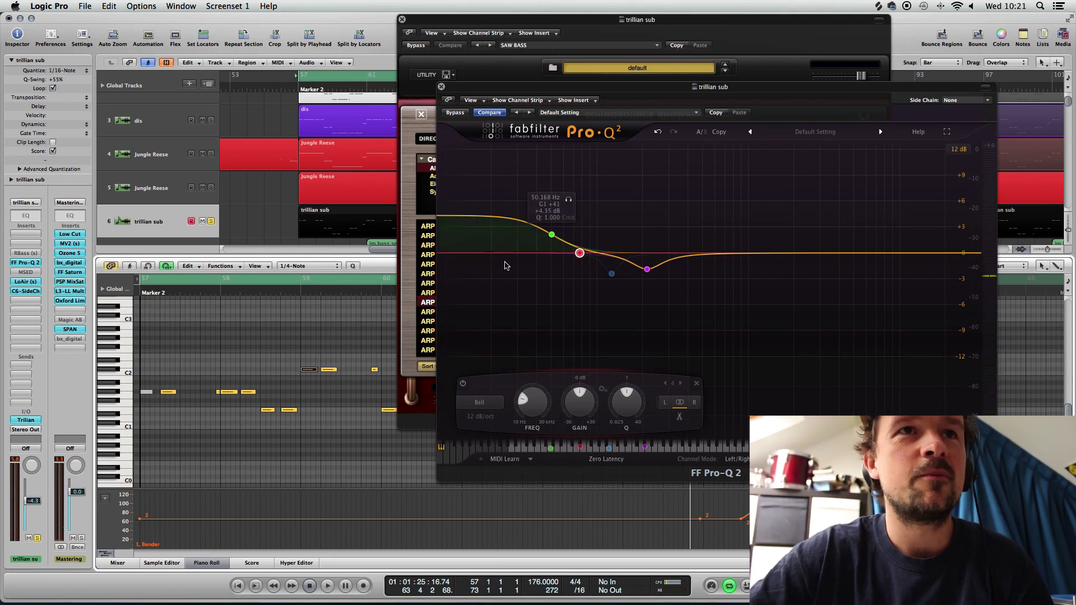
left_click(267, 409)
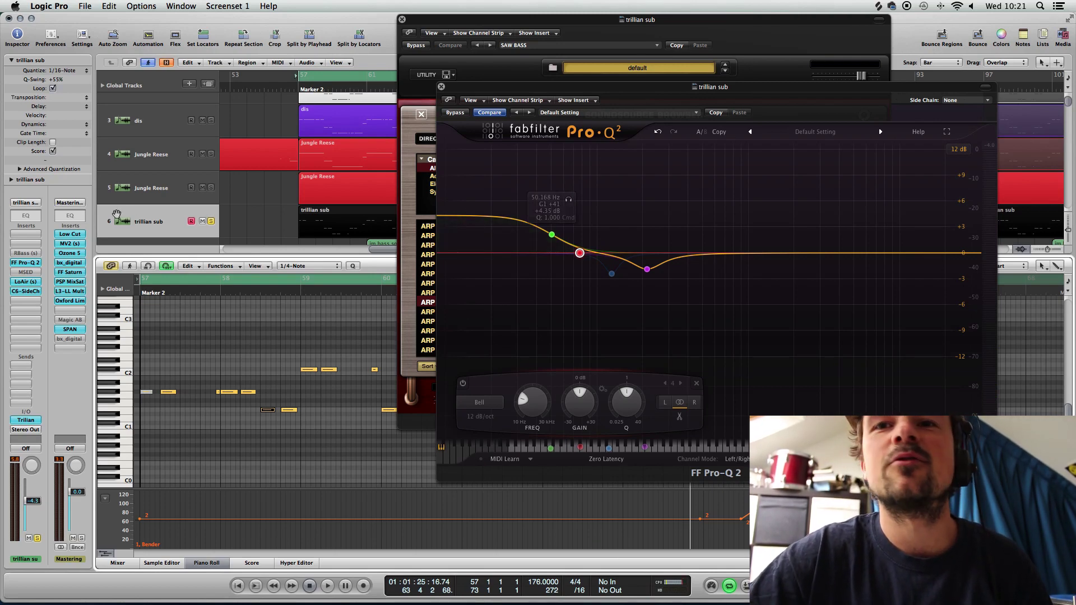
Step: Open LoAir on trillian sub and SPAN on the mastering channel, and briefly play the sub to view its spectrum
left_click(25, 282)
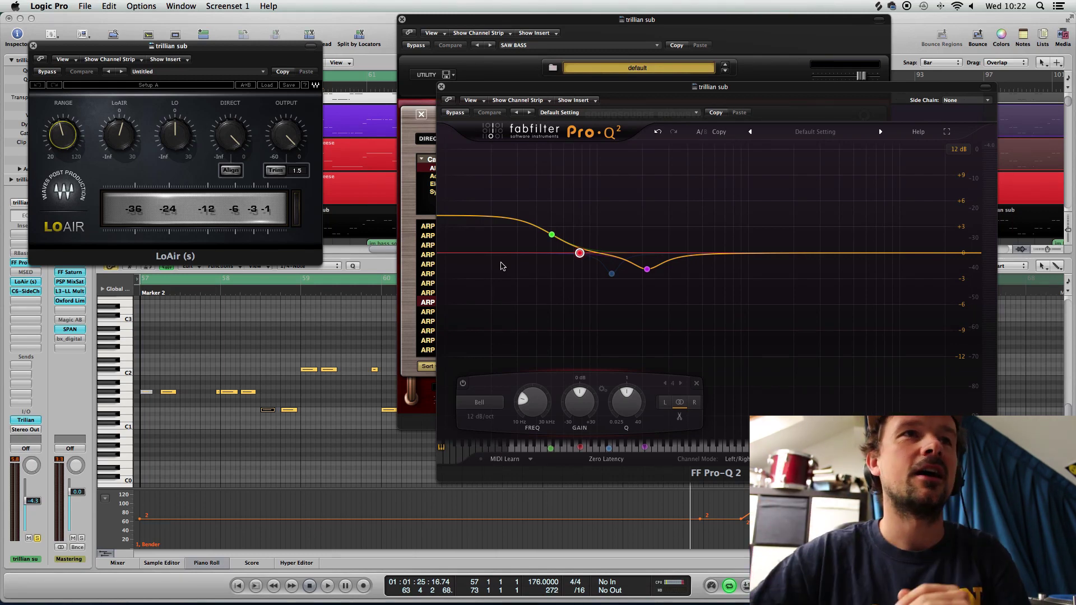
left_click(70, 330)
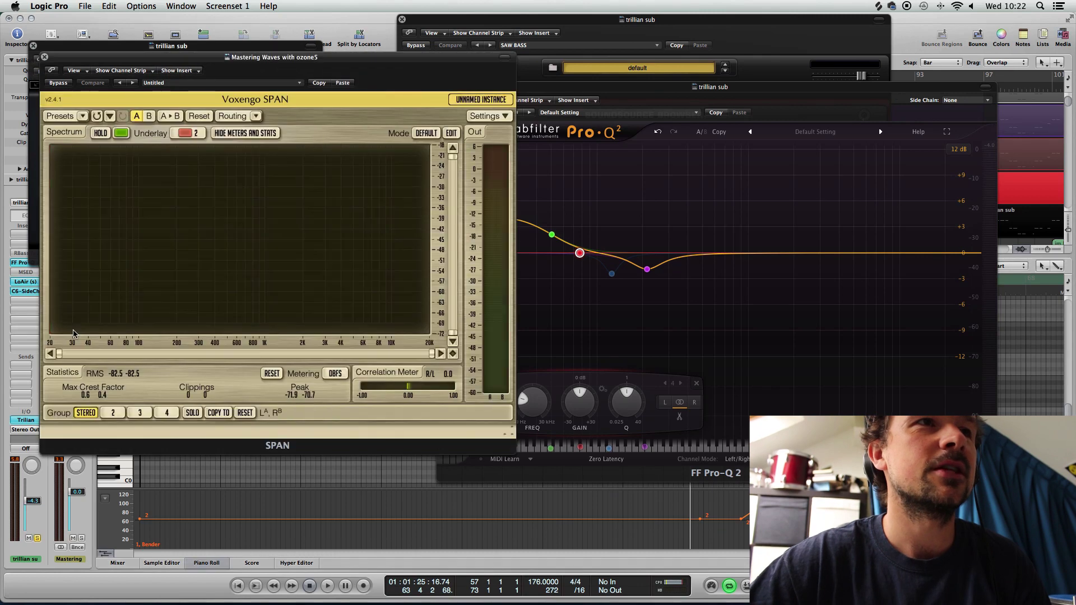
key("space")
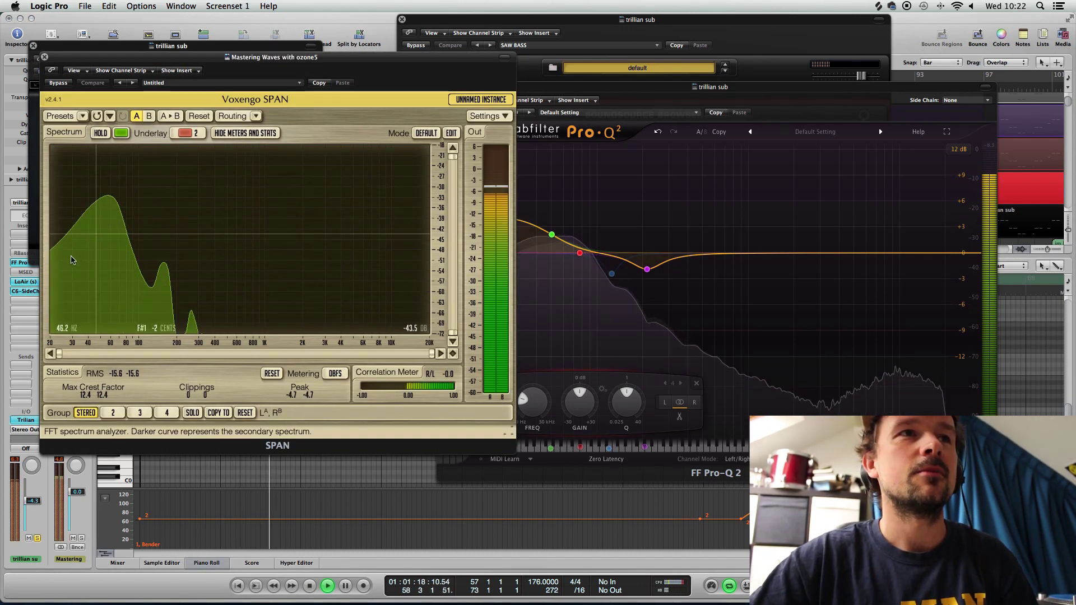
key("space")
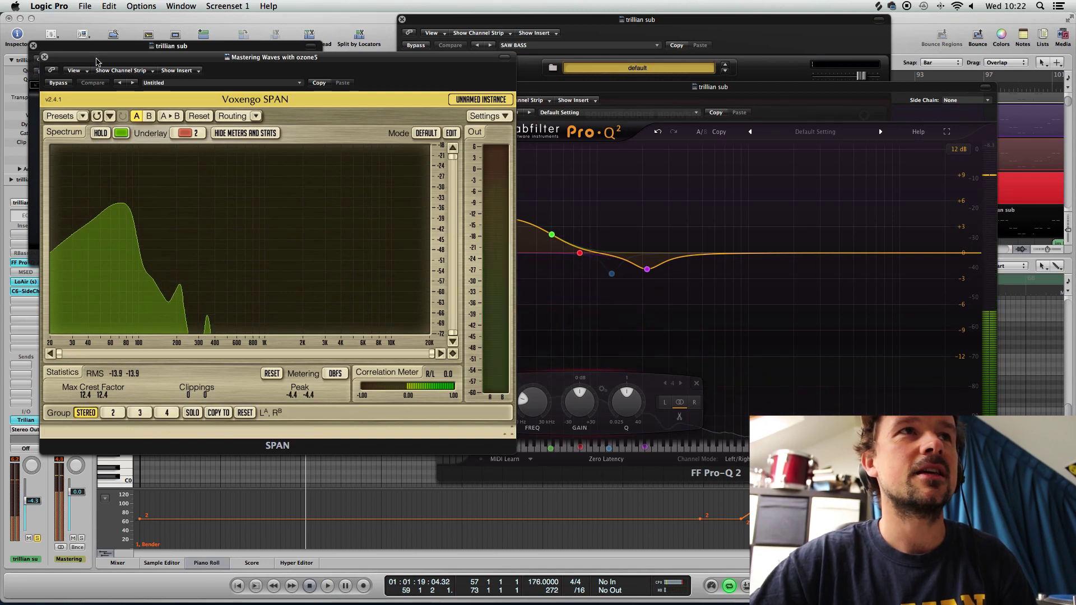
Step: Bypass LoAir and play the sub with the SPAN window moved aside to view the spectrum without the effect
left_click_drag(274, 57, 380, 49)
left_click(77, 107)
left_click(47, 71)
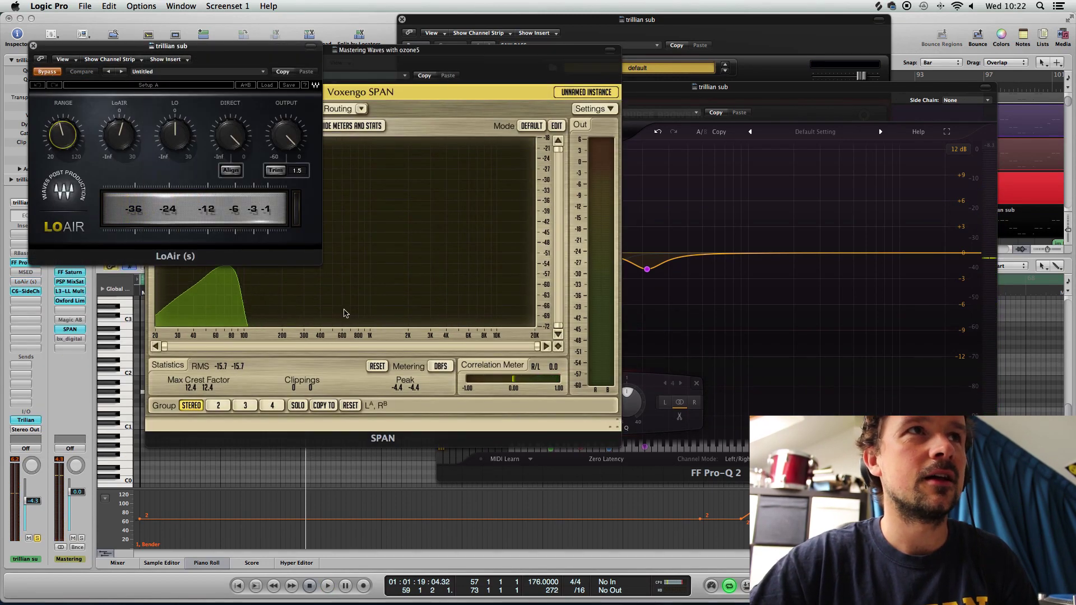
key("space")
left_click_drag(391, 52, 479, 79)
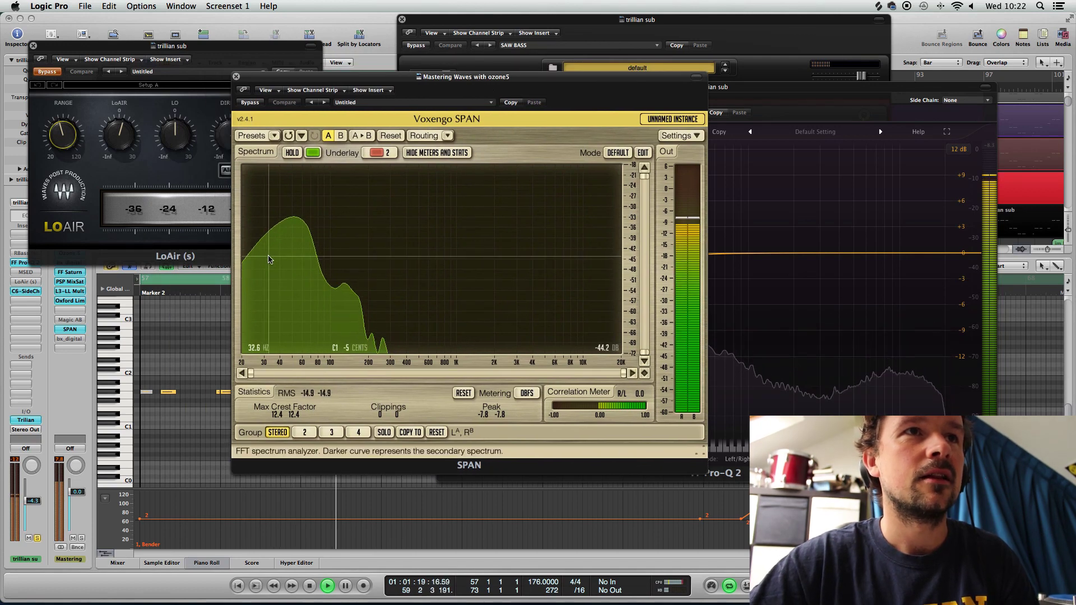
Step: Reactivate LoAir during playback and move the SPAN window clear of it so both can be compared side by side
left_click(47, 72)
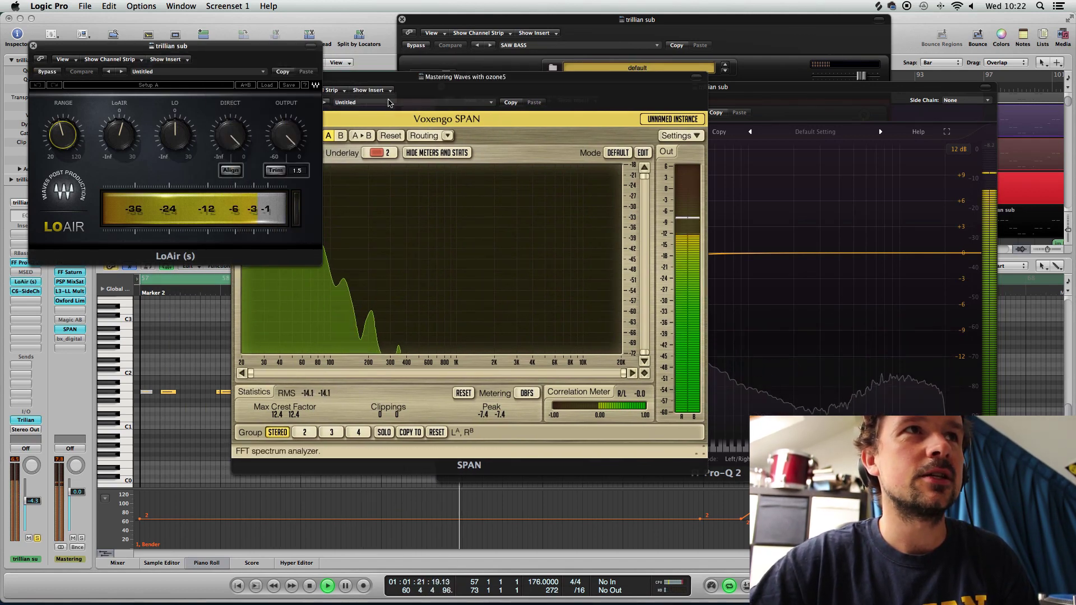
left_click(385, 81)
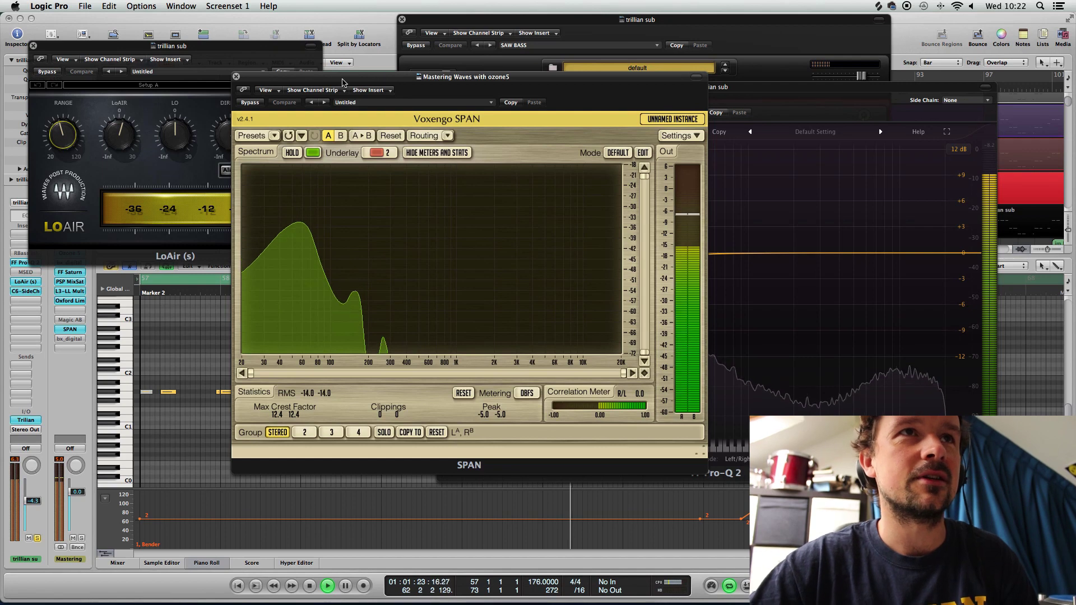
left_click_drag(385, 81, 486, 138)
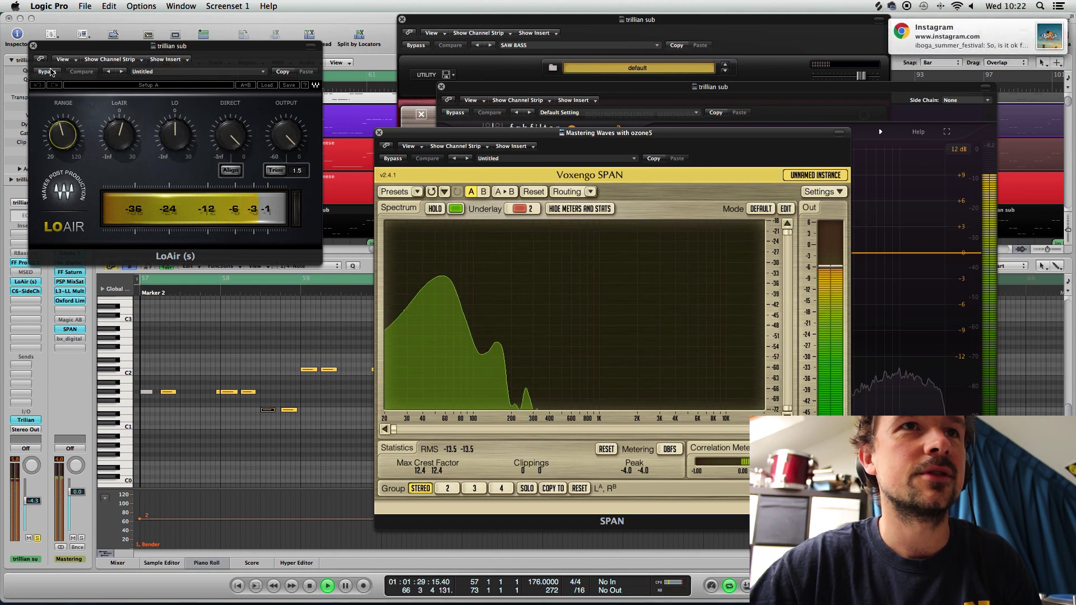
Step: Toggle LoAir's bypass during playback to compare the sub's spectrum with and without it, and close LoAir after stopping
left_click(50, 71)
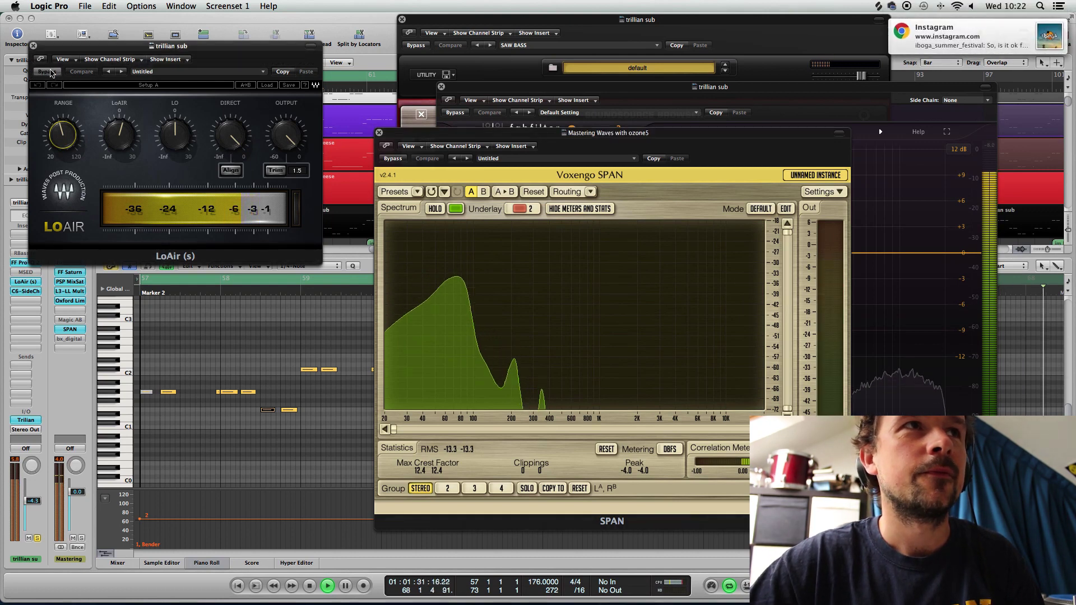
left_click(51, 72)
key("space")
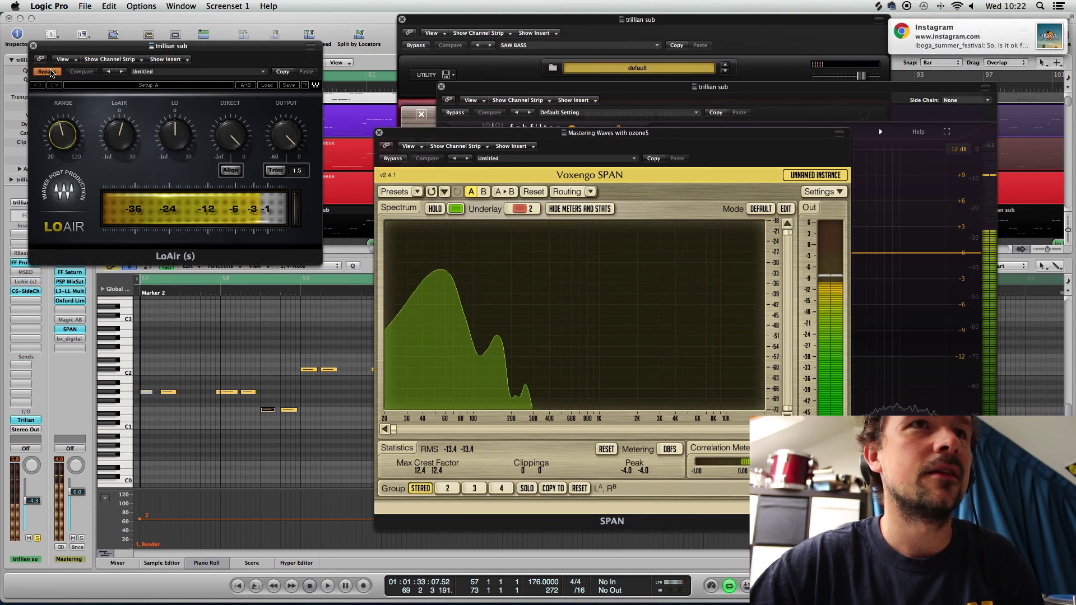
left_click(33, 46)
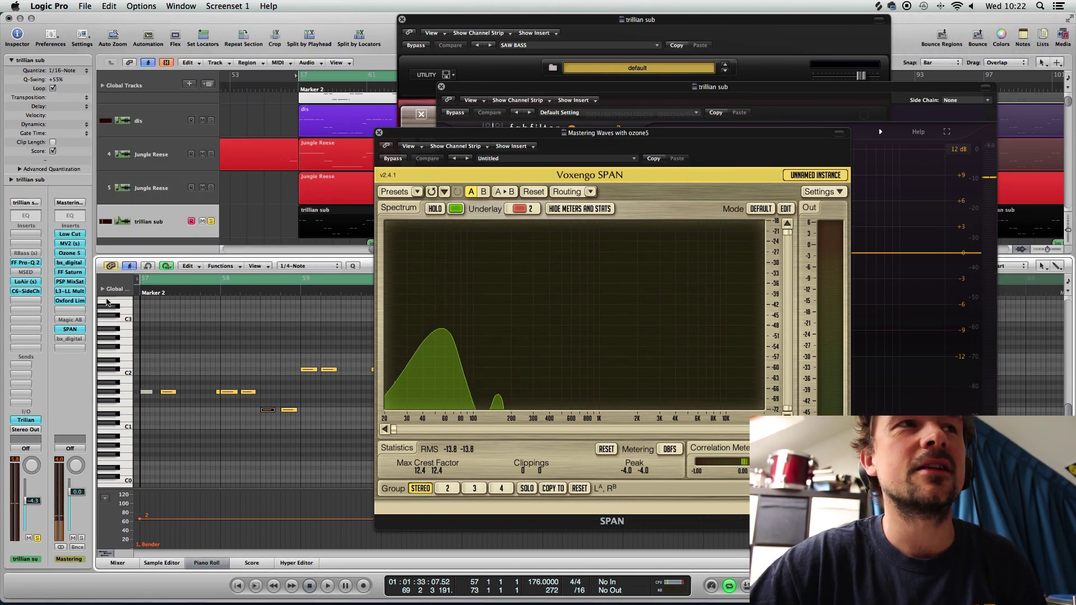
Step: Open MV2 on the mastering channel and C6-SideChain on trillian sub, positioning their windows so both can be seen
left_click(70, 244)
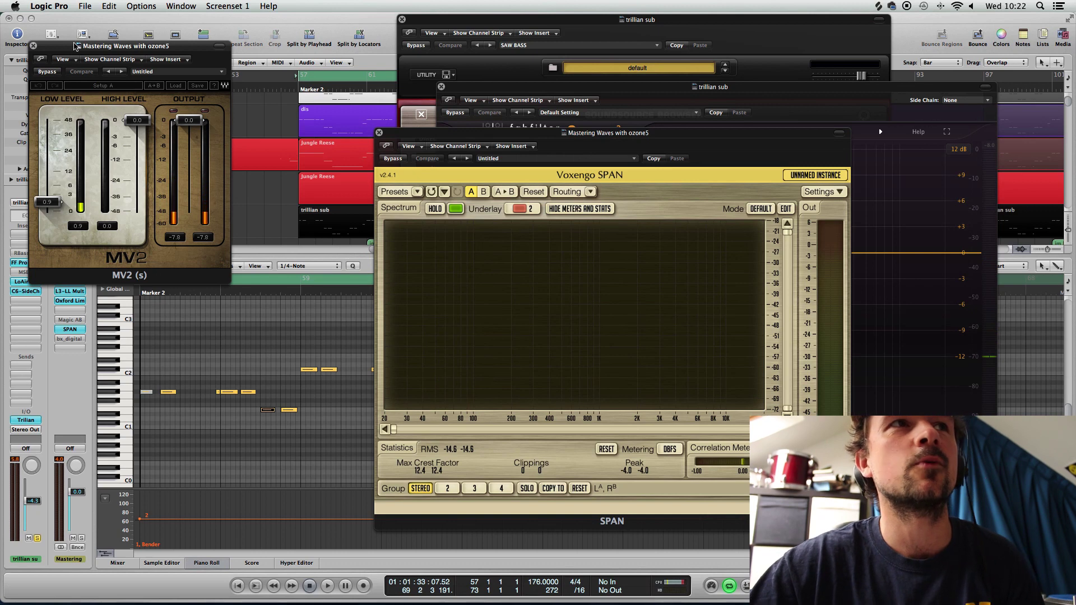
left_click_drag(72, 47, 186, 60)
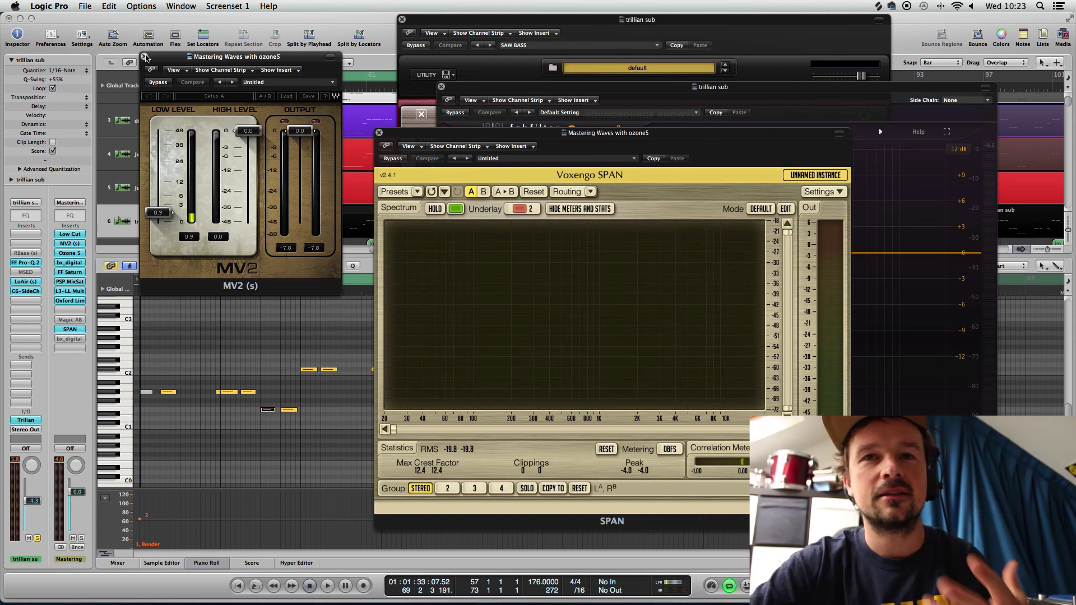
left_click(35, 291)
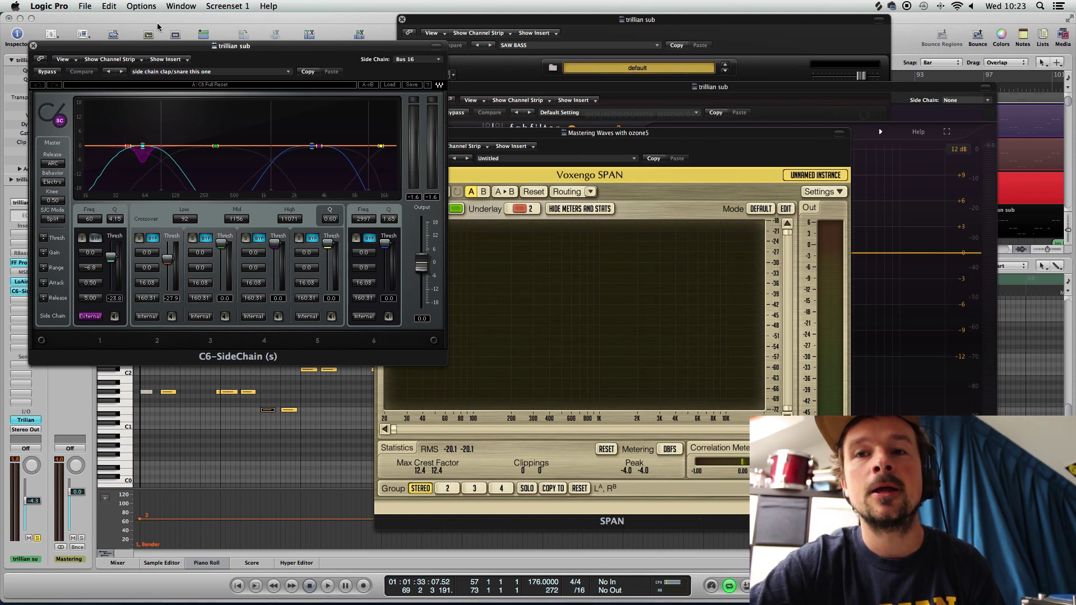
left_click_drag(105, 50, 239, 89)
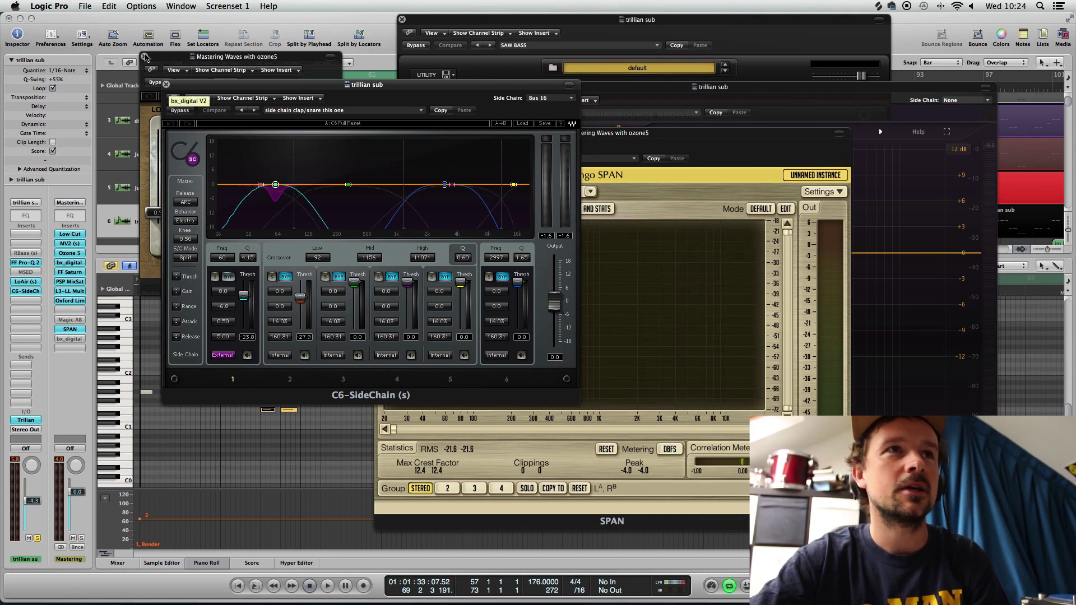
left_click_drag(222, 89, 320, 168)
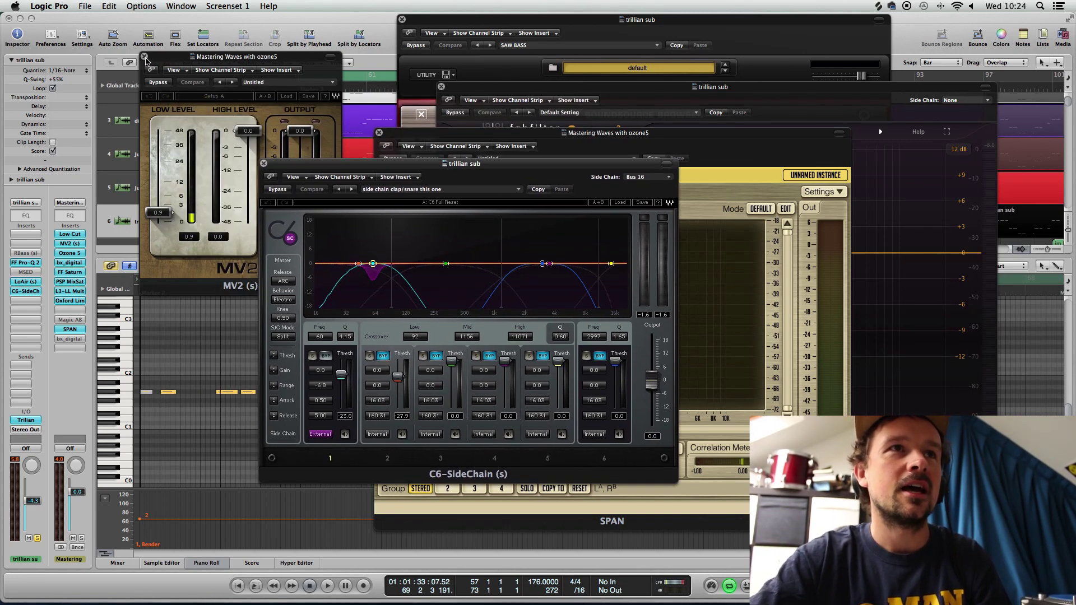
left_click_drag(160, 59, 456, 111)
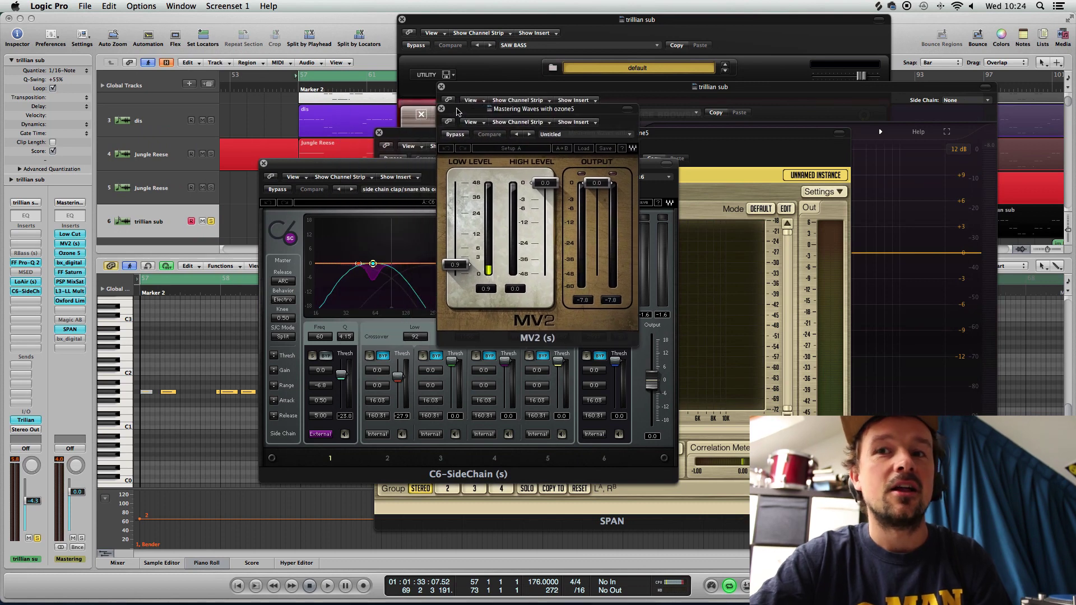
Step: Close the sub's instrument, Pro-Q 2 and SPAN windows, and move MV2 and C6-SideChain aside to uncover the track list
left_click(401, 20)
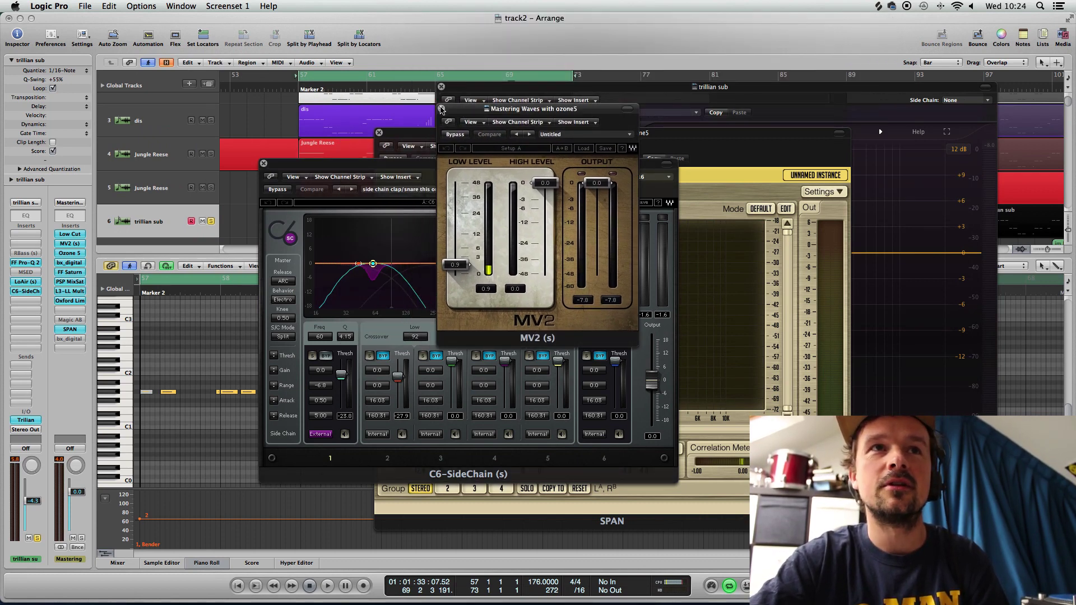
left_click(442, 88)
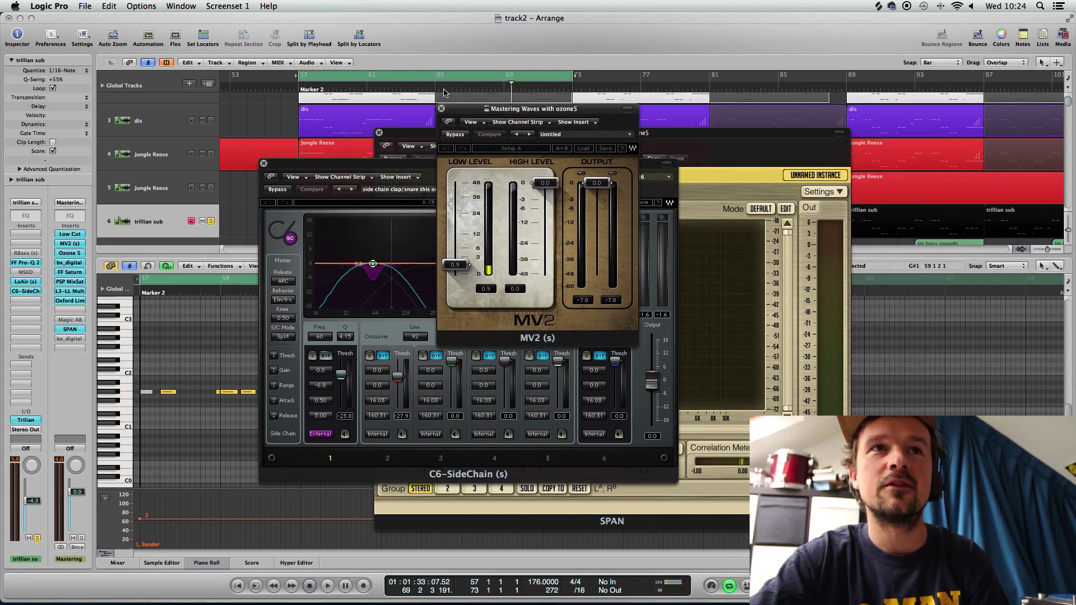
left_click(379, 134)
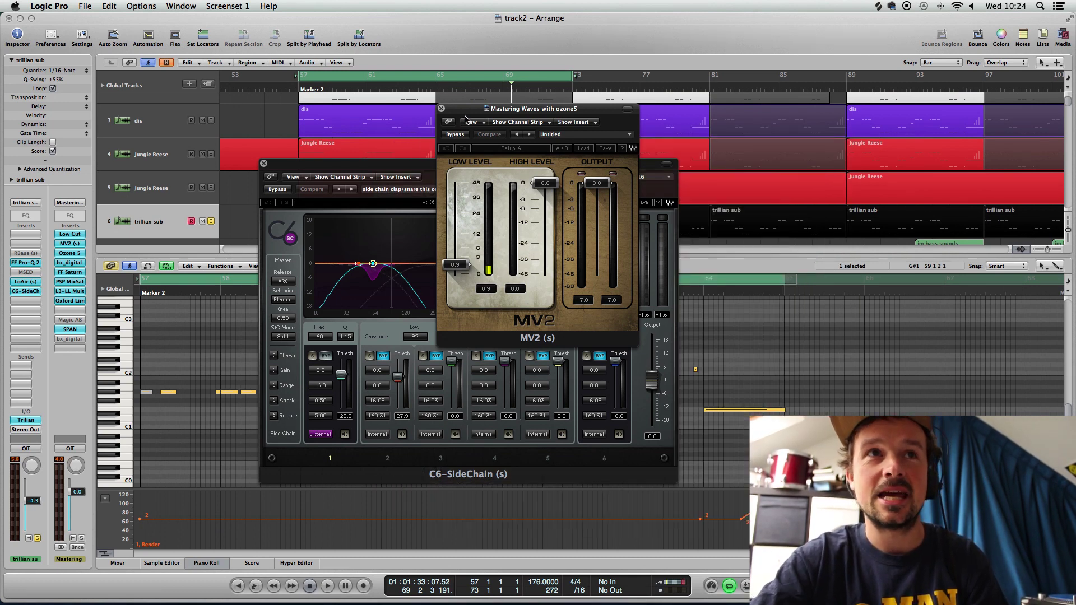
left_click_drag(467, 113, 748, 110)
left_click_drag(448, 171, 618, 254)
Step: Select the neu funk kit track and show the aux channel fed by its Bus 16 send
left_click(289, 221)
scroll(263, 221, "down", 5)
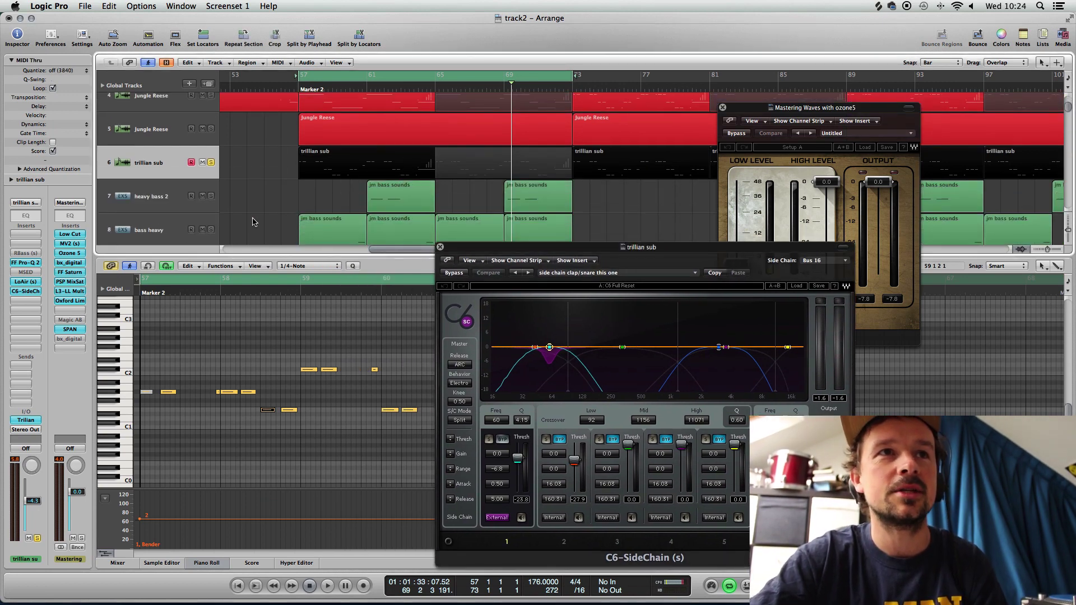
scroll(258, 222, "down", 10)
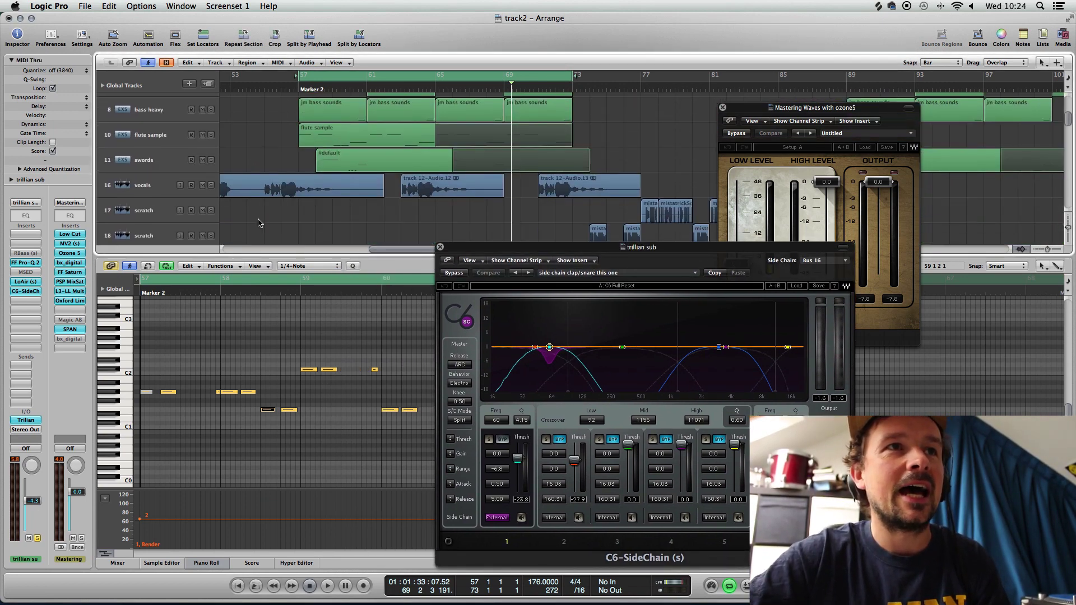
scroll(257, 222, "up", 1)
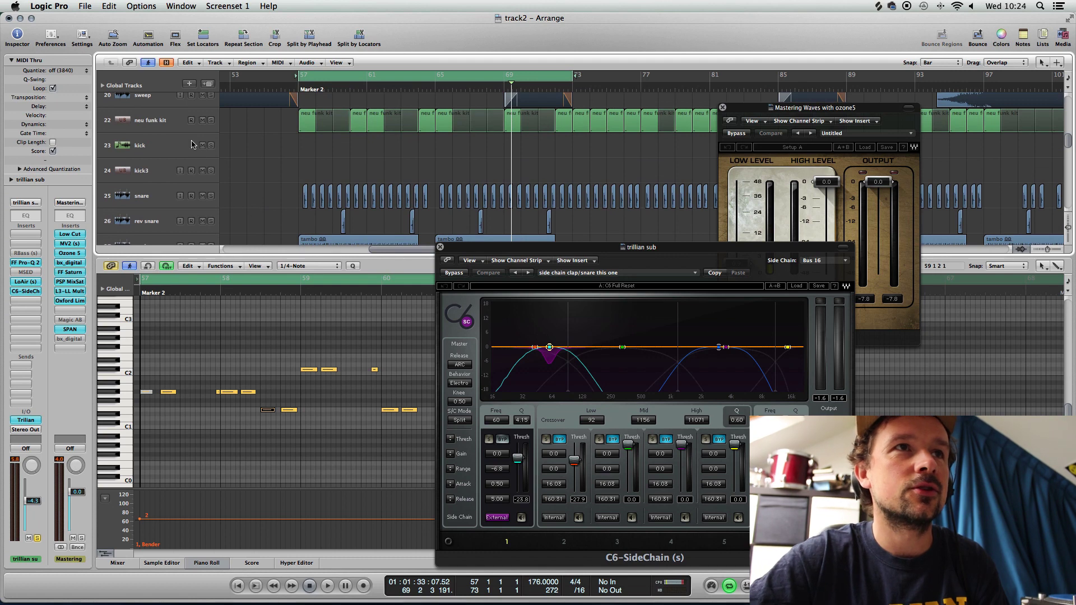
left_click(167, 121)
left_click(22, 366)
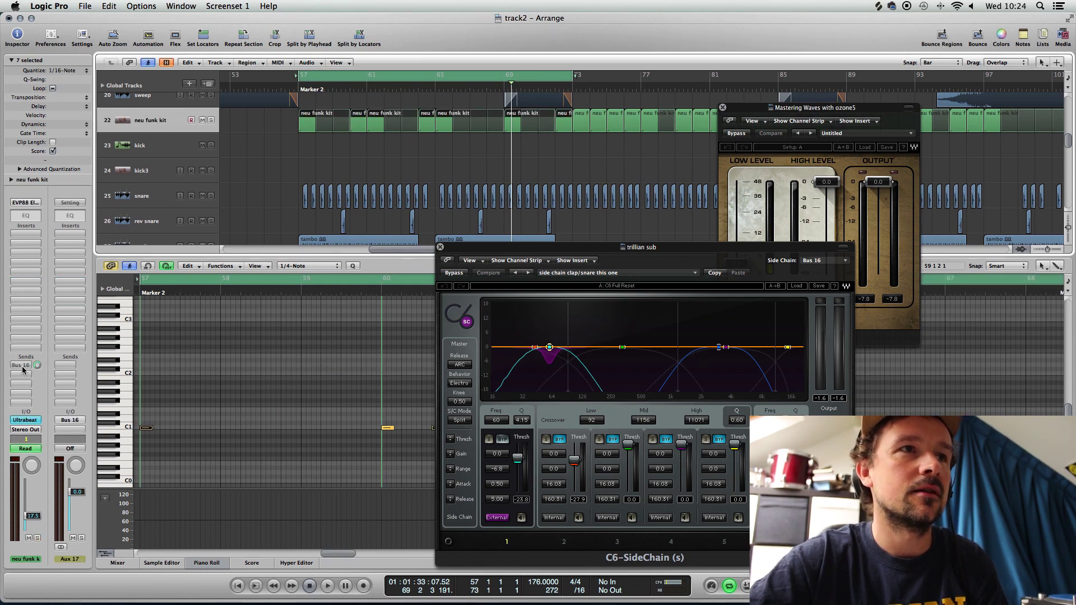
Step: Solo Aux 17 and play the section to examine how C6-SideChain's 60 Hz band reacts on the sub, stopping playback at the end
left_click(82, 539)
key("space")
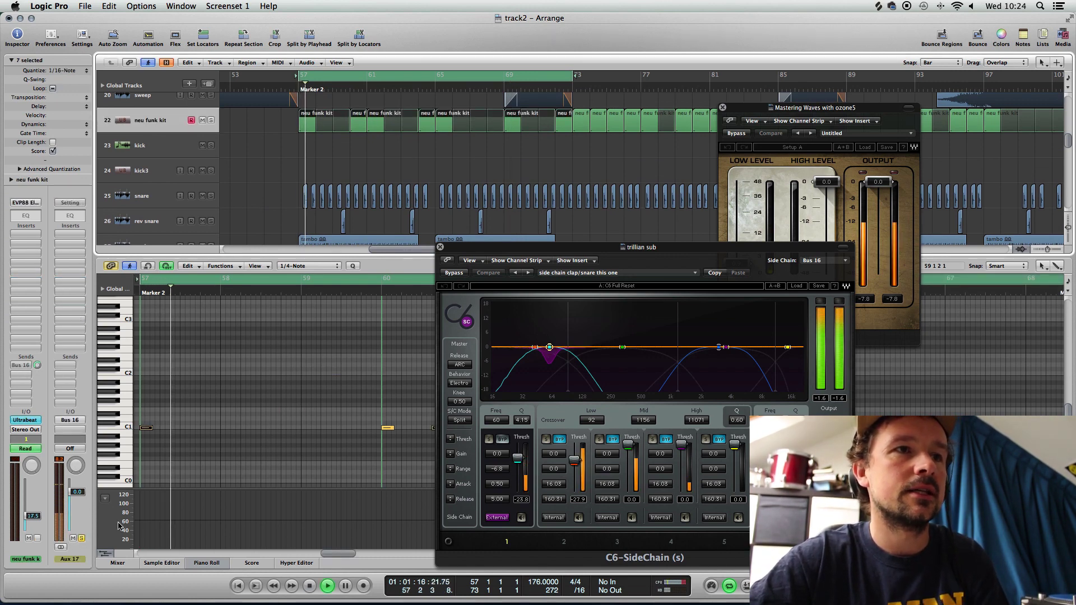
scroll(398, 188, "up", 2)
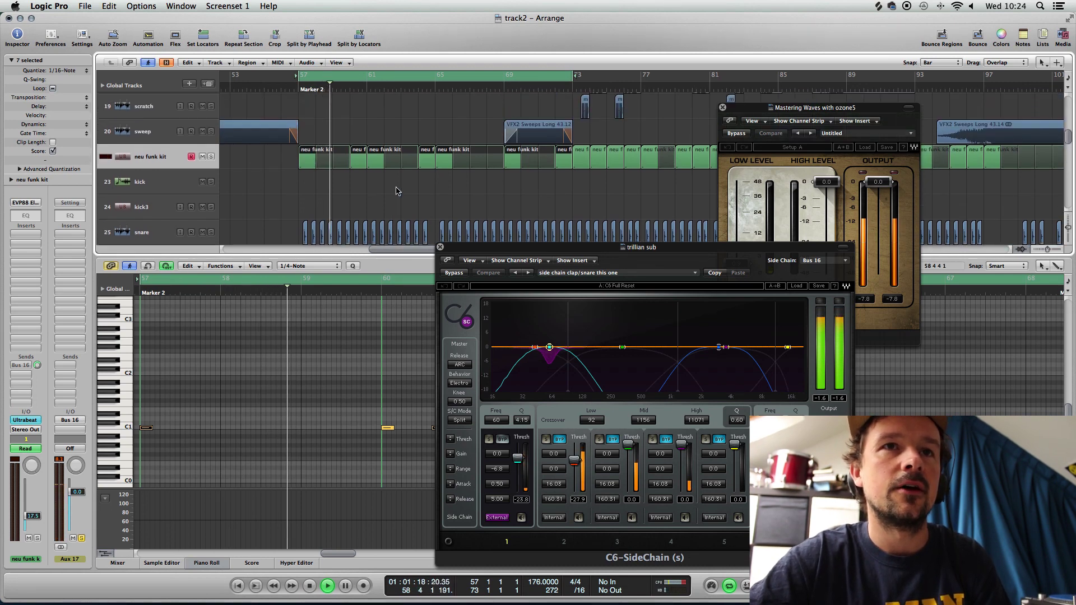
left_click(551, 350)
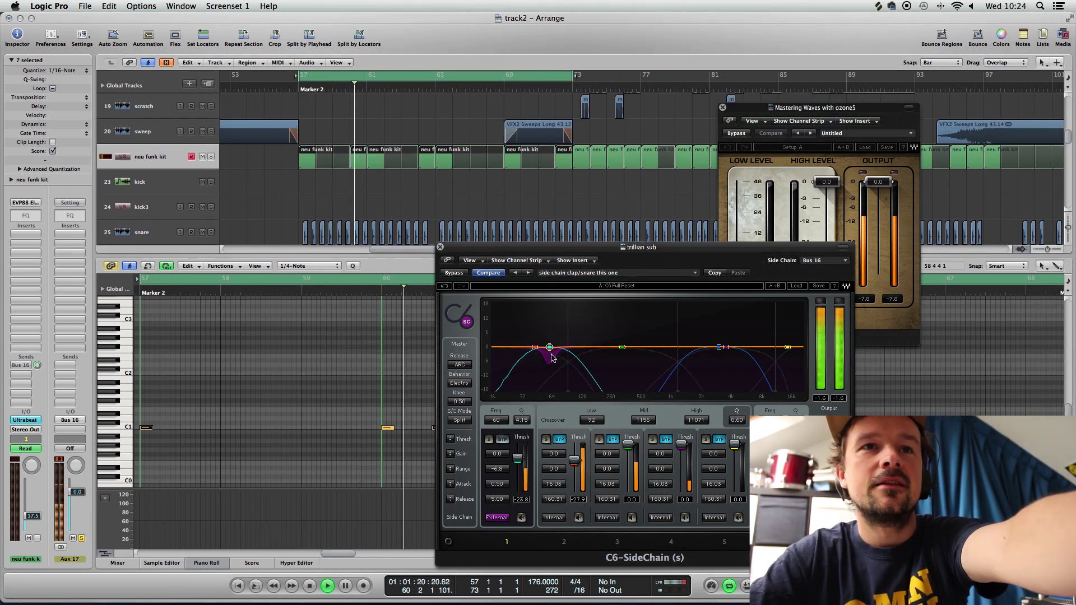
scroll(365, 194, "up", 5)
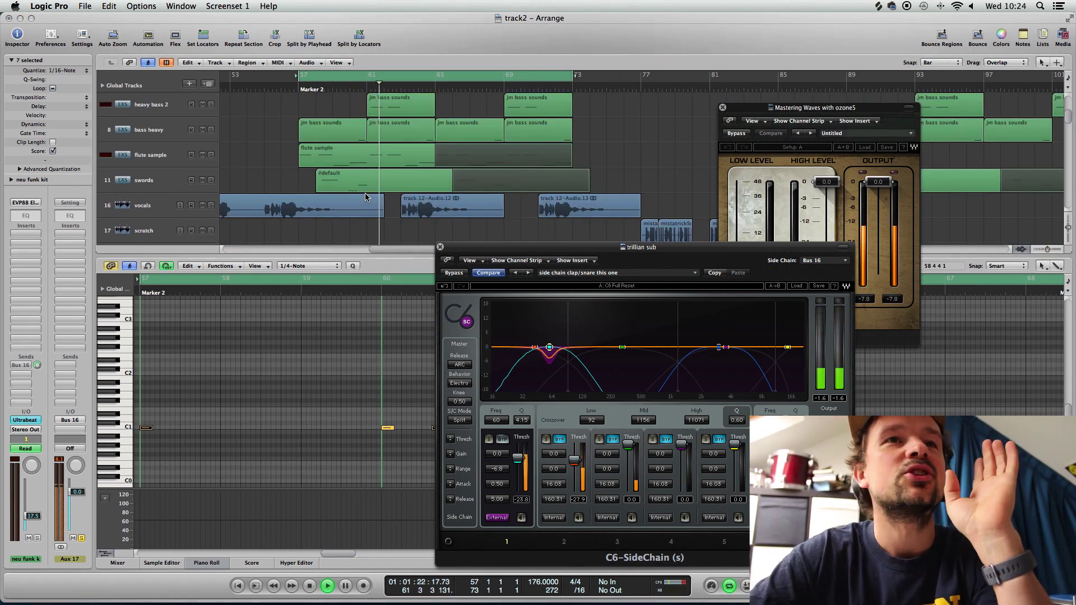
scroll(368, 198, "up", 2)
scroll(367, 197, "up", 2)
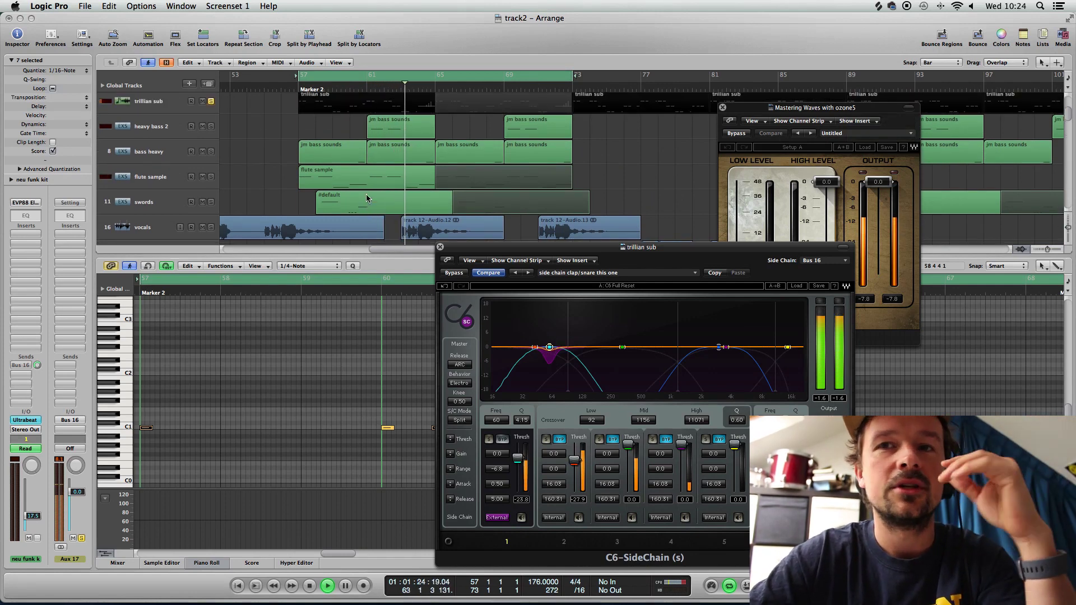
scroll(366, 197, "up", 3)
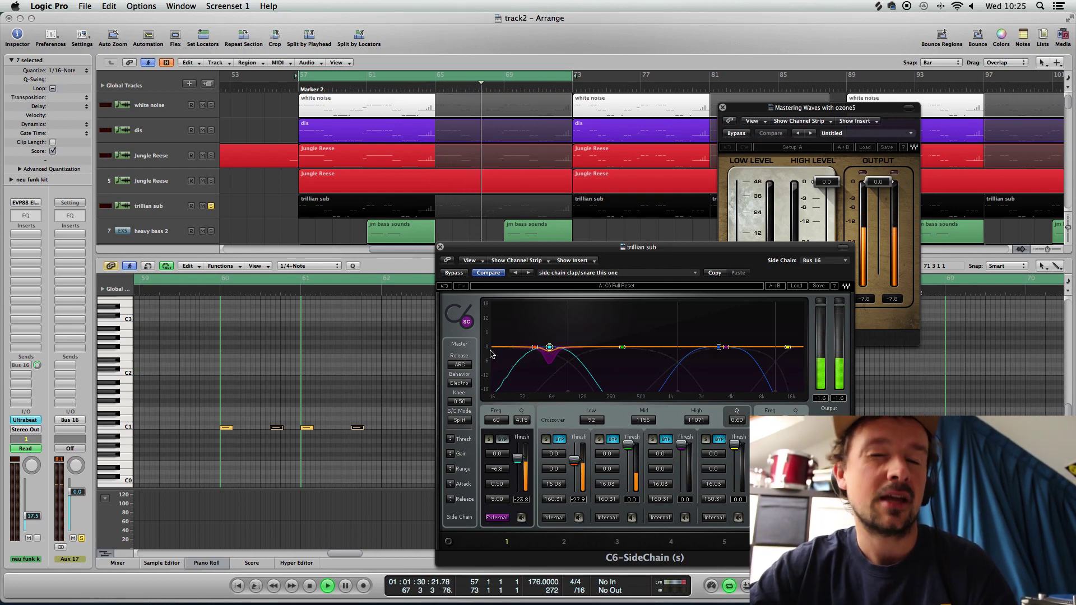
key("space")
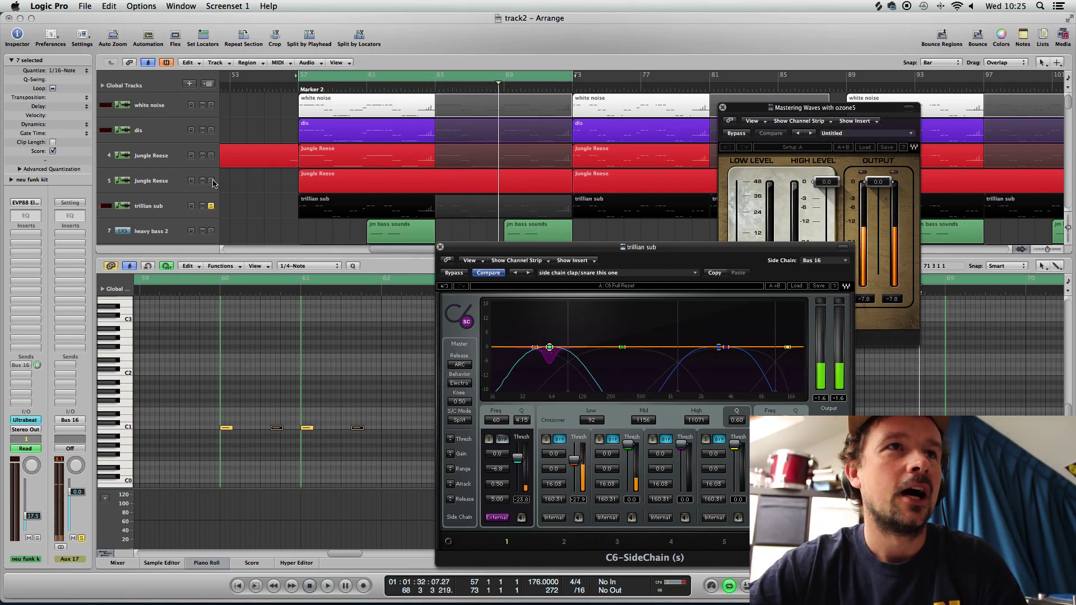
Step: Solo the two Jungle Reese tracks instead of trillian sub and open Massive on track 5, moving it clear of the track list
left_click(211, 181)
left_click(170, 181)
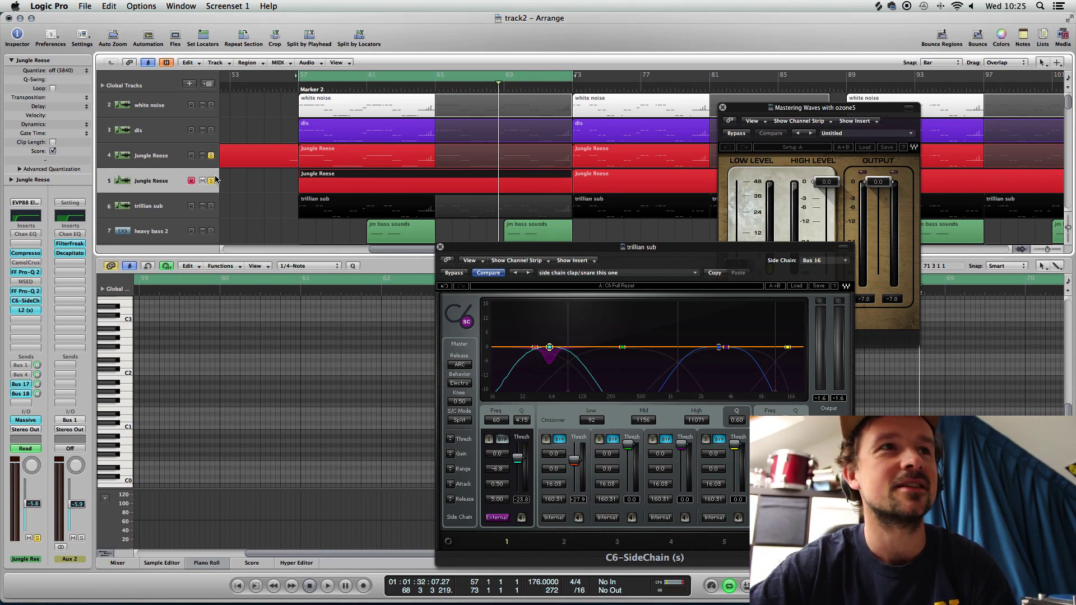
left_click(30, 422)
left_click_drag(152, 46, 594, 116)
left_click(241, 213)
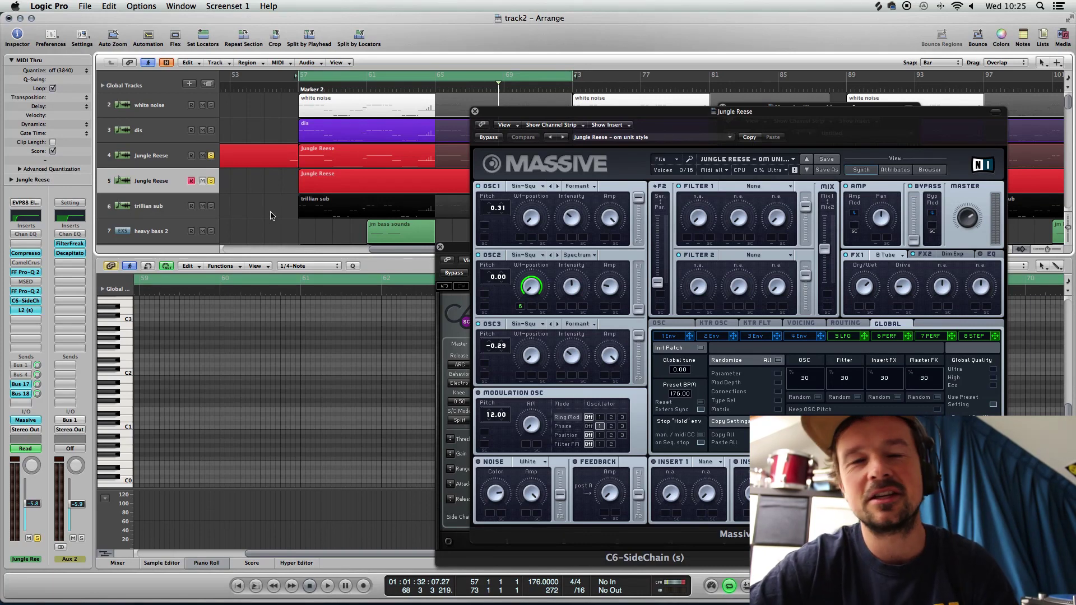
Step: Play the soloed Jungle Reese tracks briefly and select the track 4 region at bar 57 to view its notes
key("space")
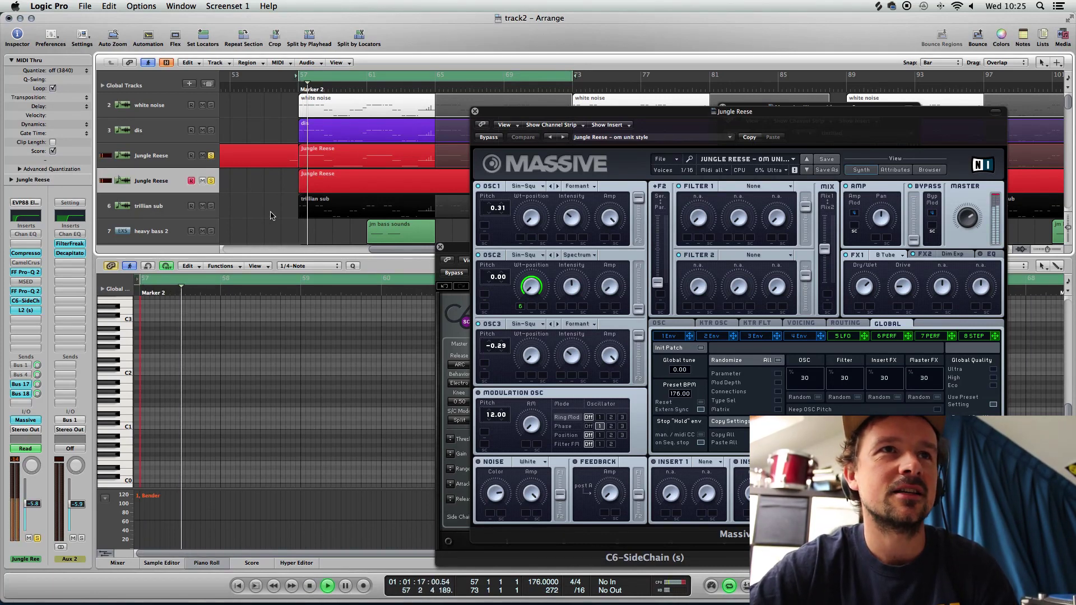
left_click(316, 163)
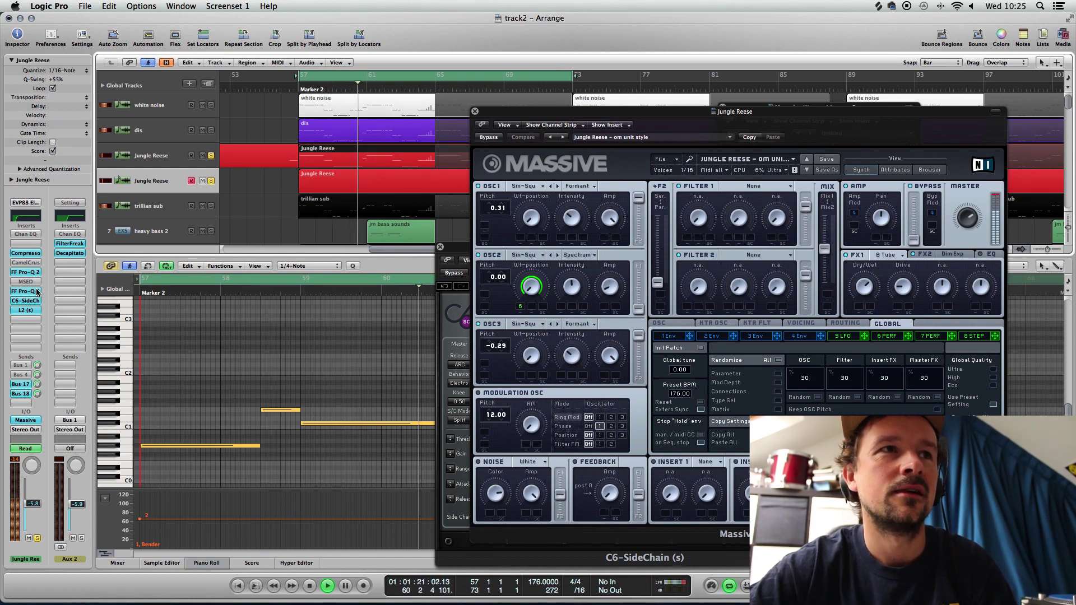
key("space")
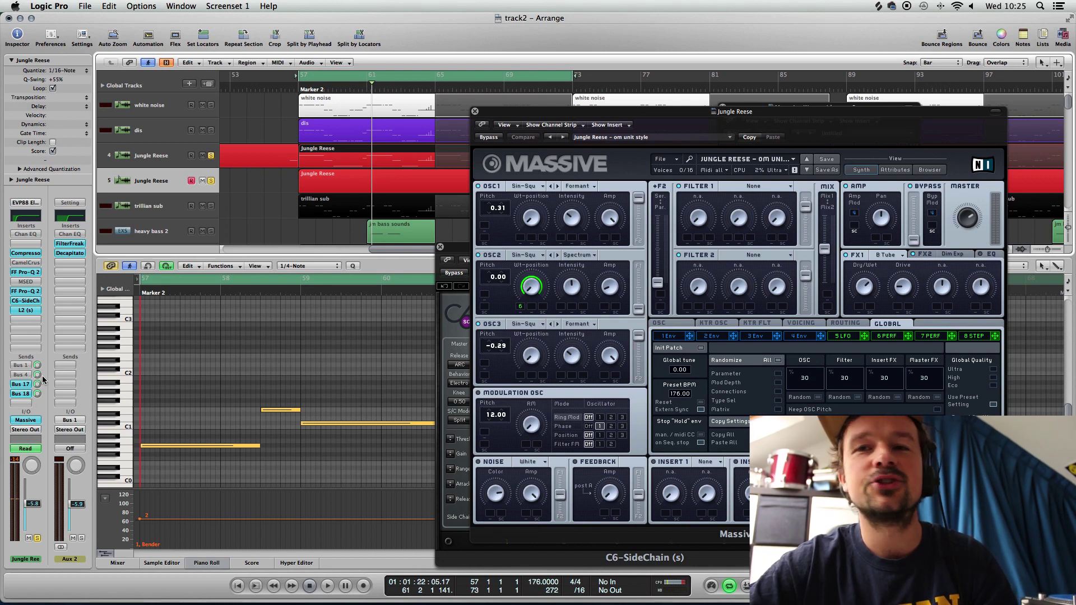
Step: Remove MSED, CamelCrusher and Channel EQ from the Jungle Reese channel, and bypass both Pro-Q 2 inserts, C6-SideChain and L2
left_click(26, 286)
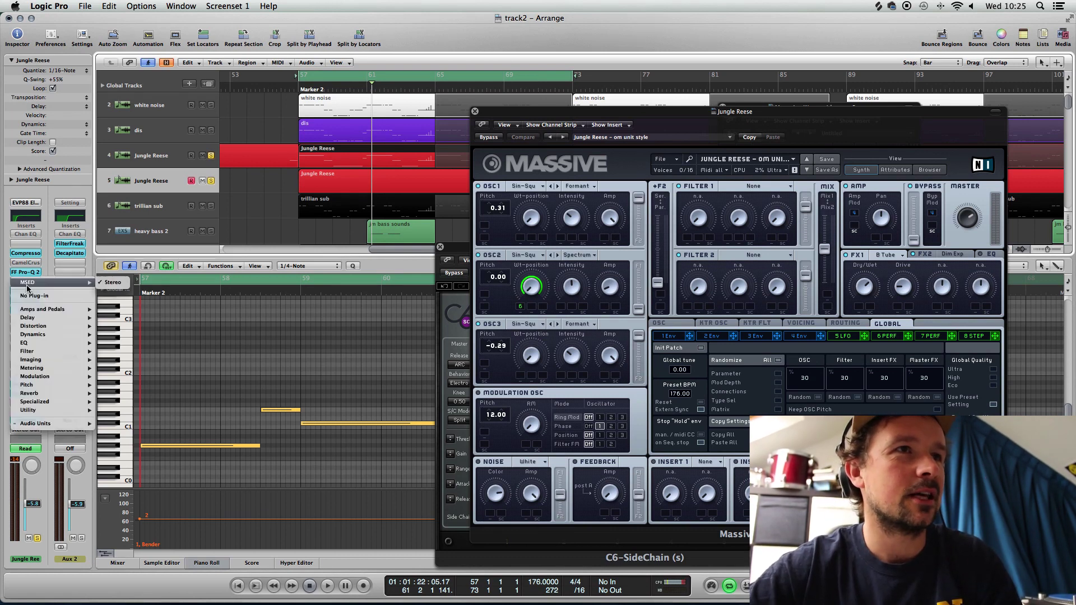
left_click(28, 280)
left_click(29, 266)
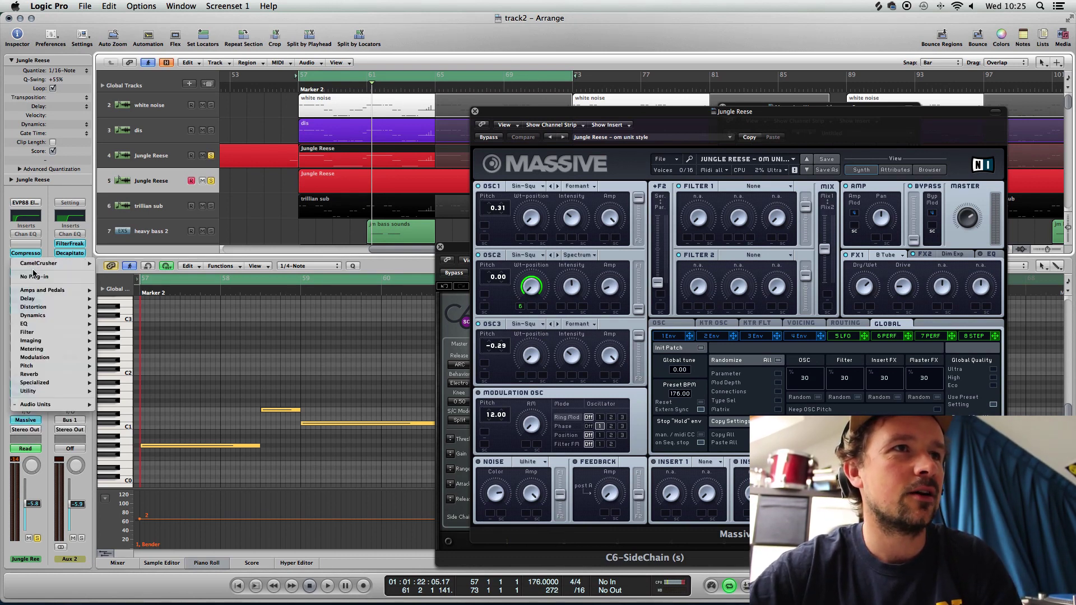
left_click(33, 264)
left_click(29, 238)
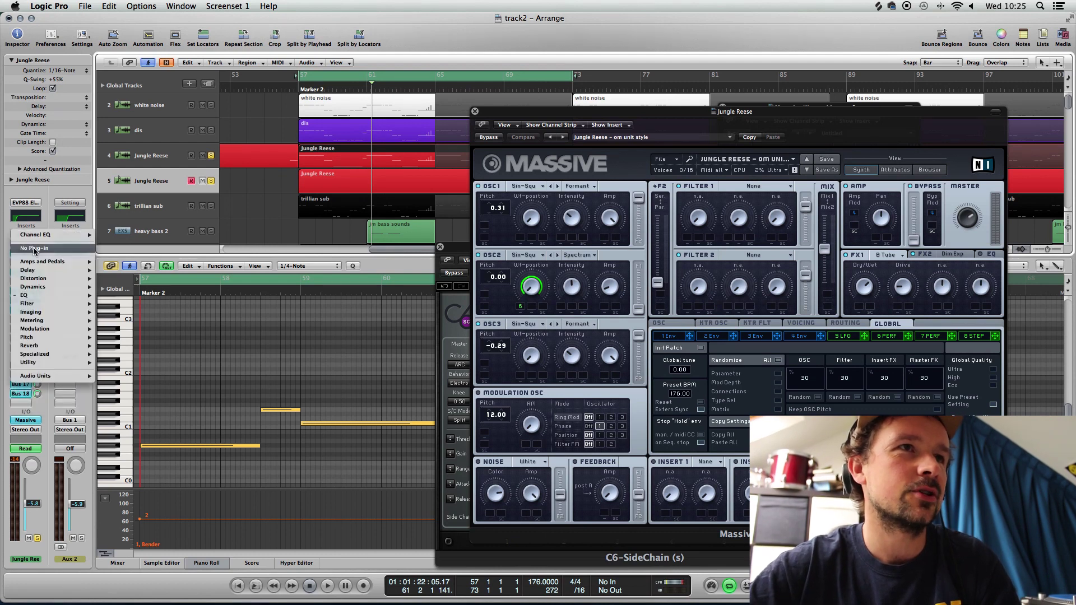
left_click(68, 235)
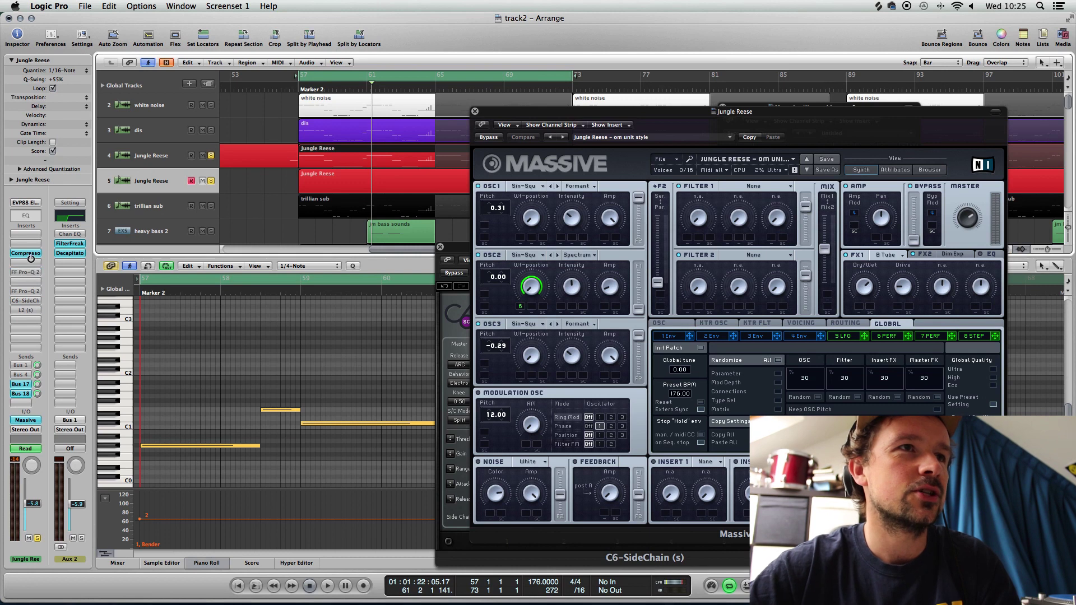
Step: Bypass the Jungle Reese sends to Bus 17 and Bus 18 for a dry listen, and open SPAN on the mastering channel
left_click(21, 394)
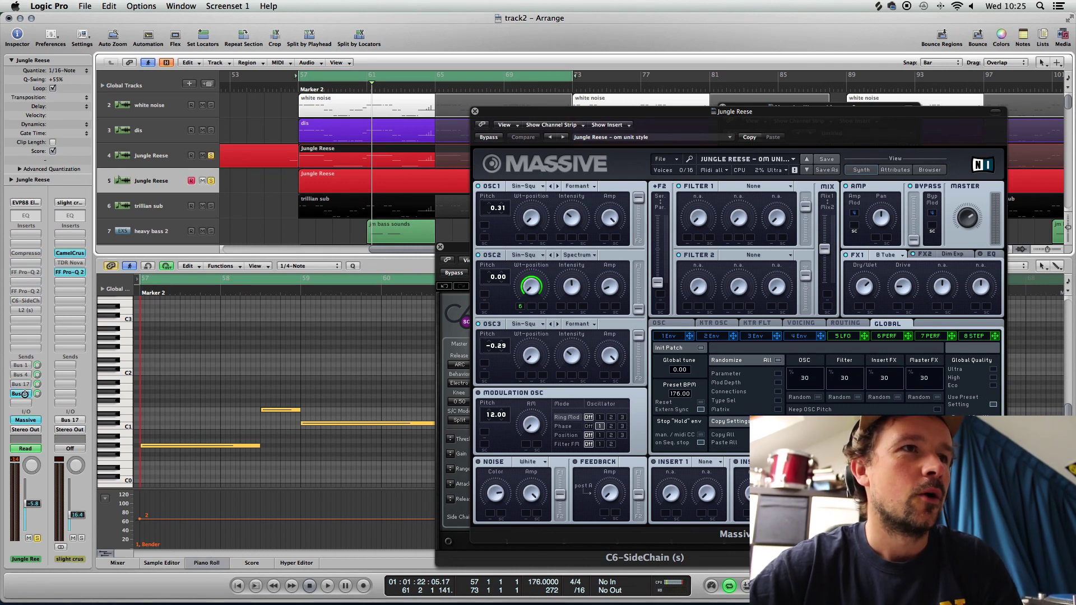
left_click(27, 429)
key("space")
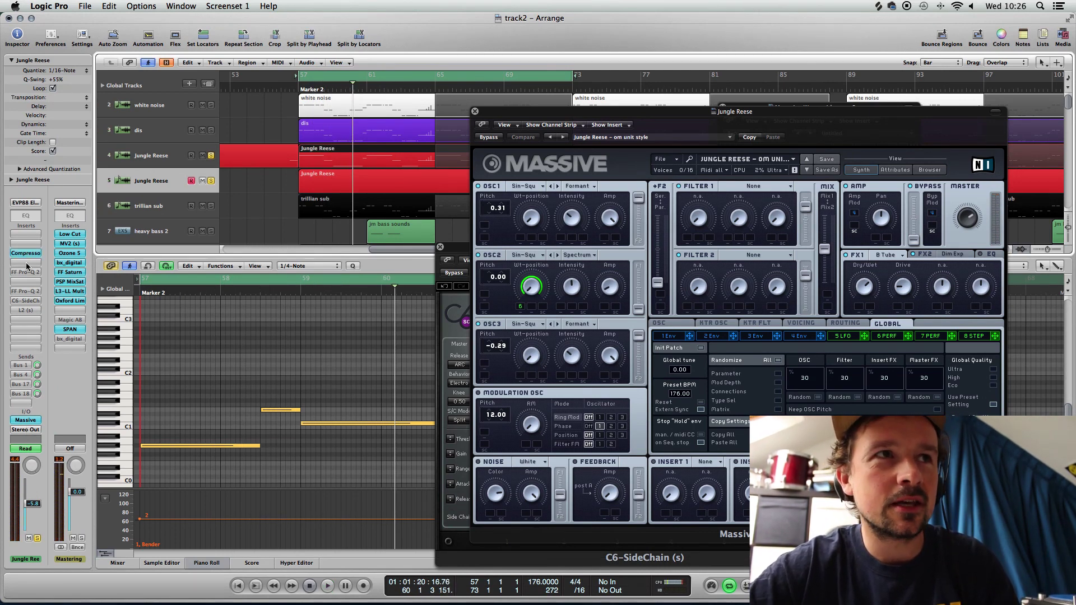
left_click(70, 331)
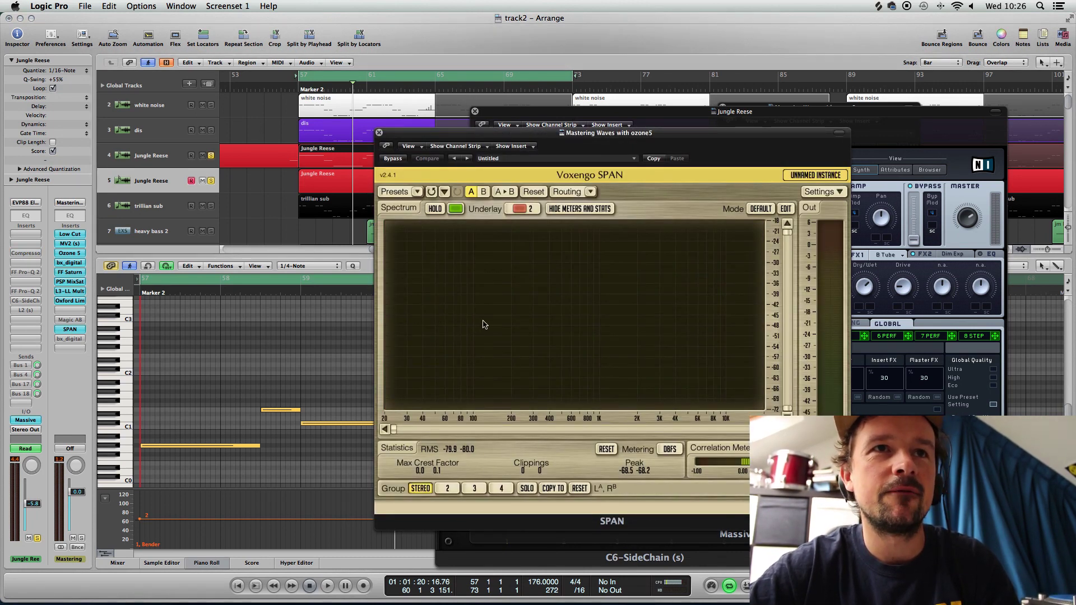
Step: Play the dry soloed Jungle Reese tracks briefly and examine their frequency spectrum in SPAN
key("space")
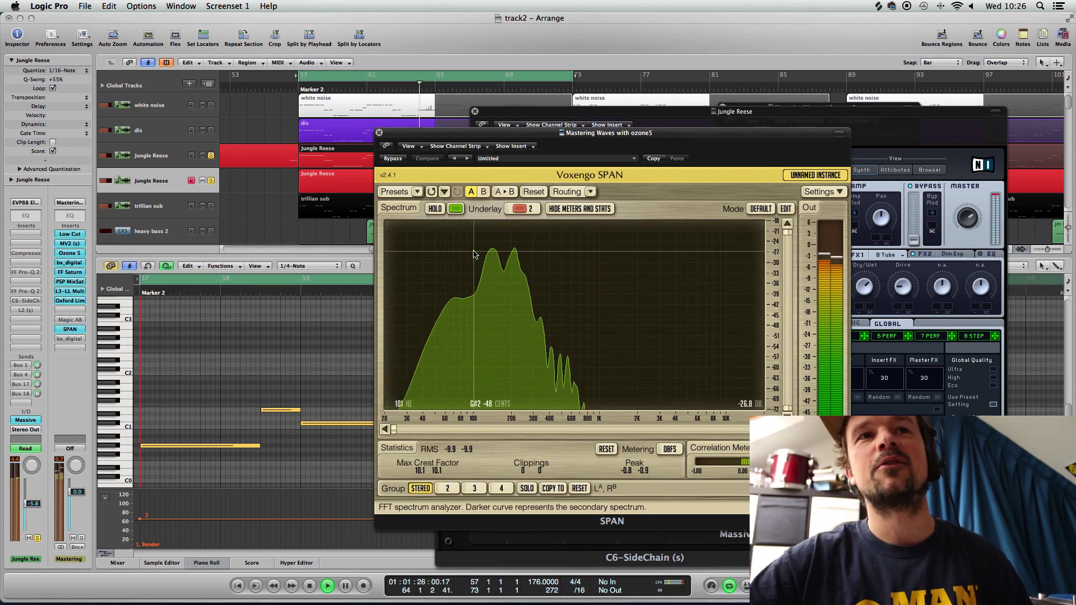
key("space")
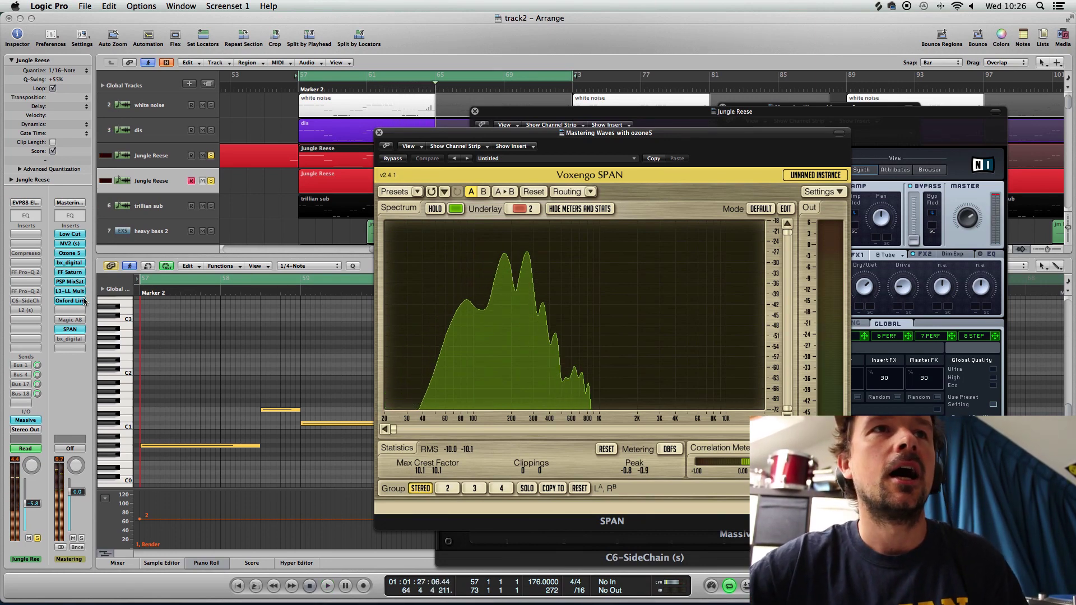
Step: Re-enable the Compressor and first Pro-Q 2 on the Jungle Reese channel, audition the EQ curve, and close the Compressor window
left_click(28, 253)
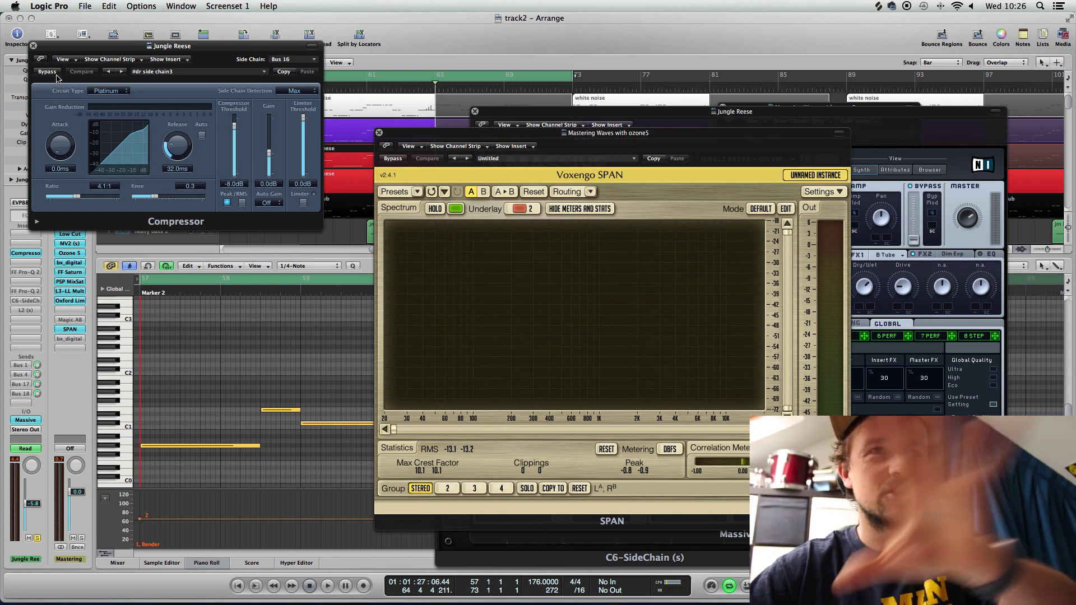
key("space")
left_click(24, 273)
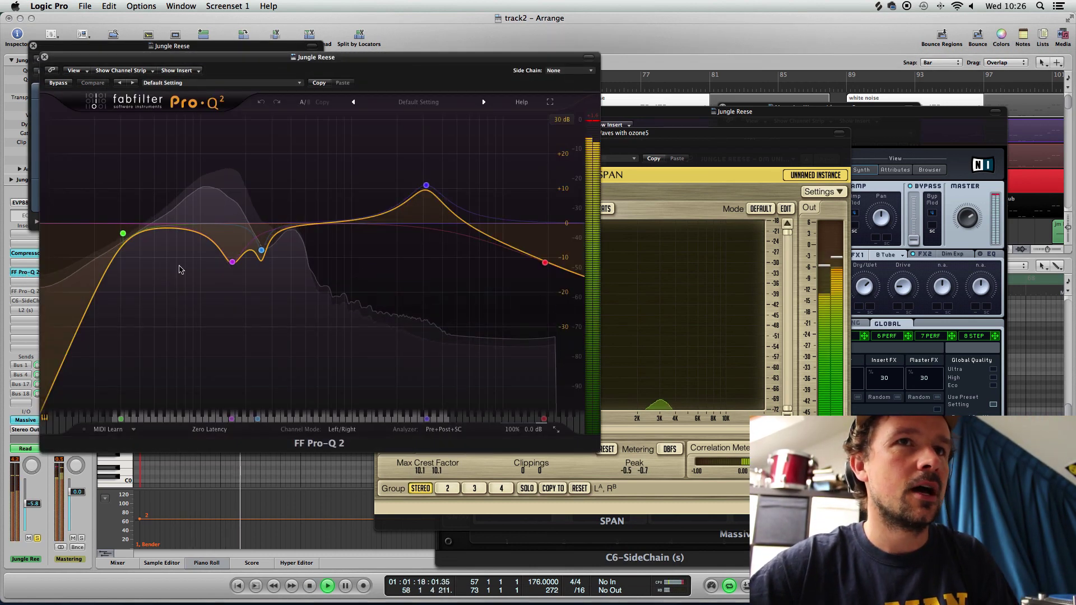
mouse_move(425, 206)
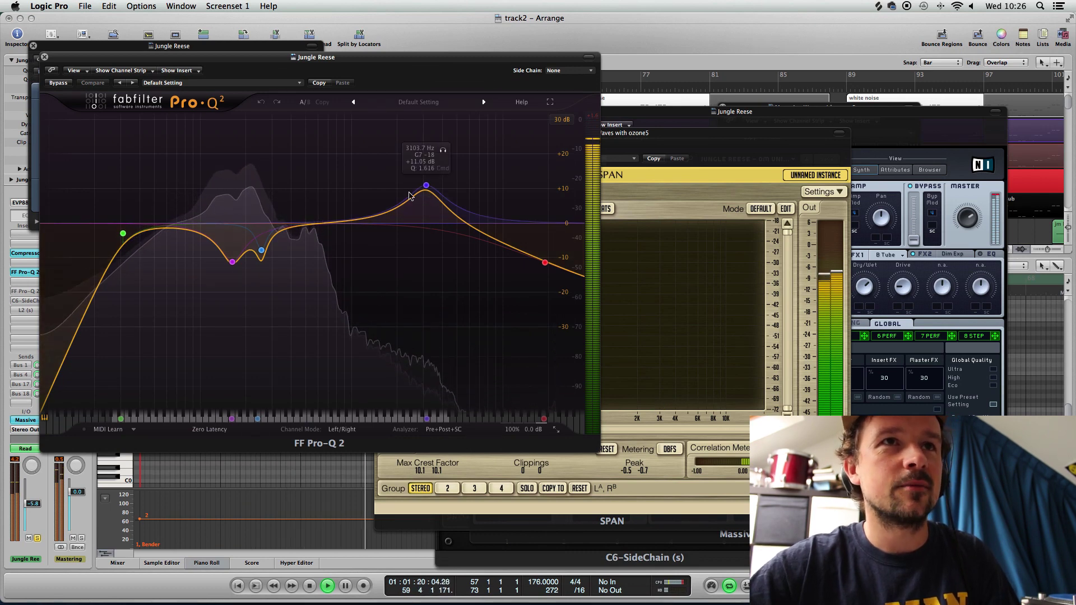
left_click_drag(242, 56, 495, 57)
mouse_move(492, 252)
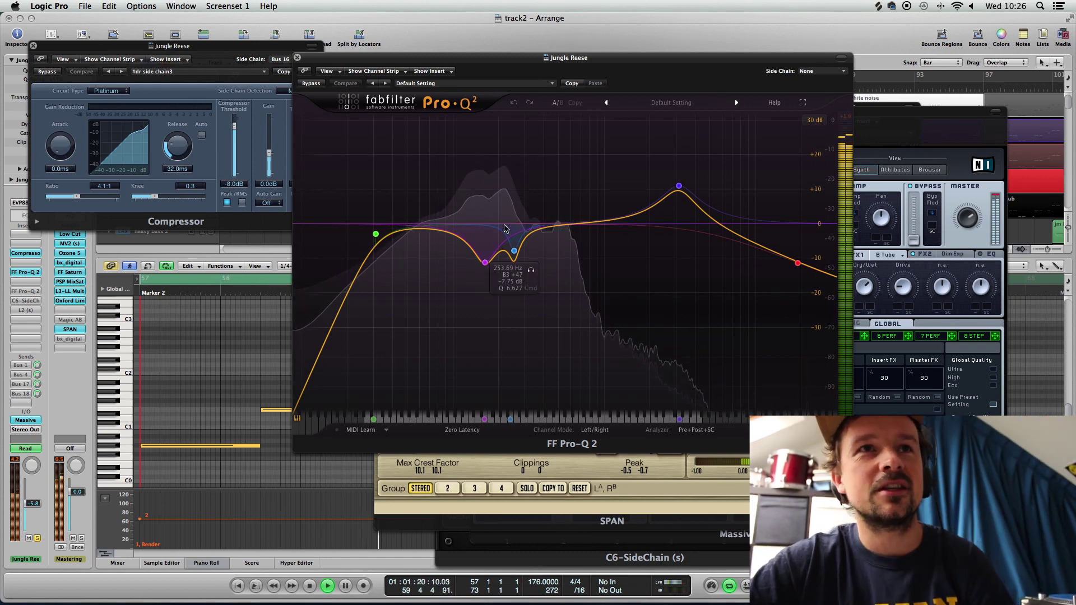
left_click(33, 46)
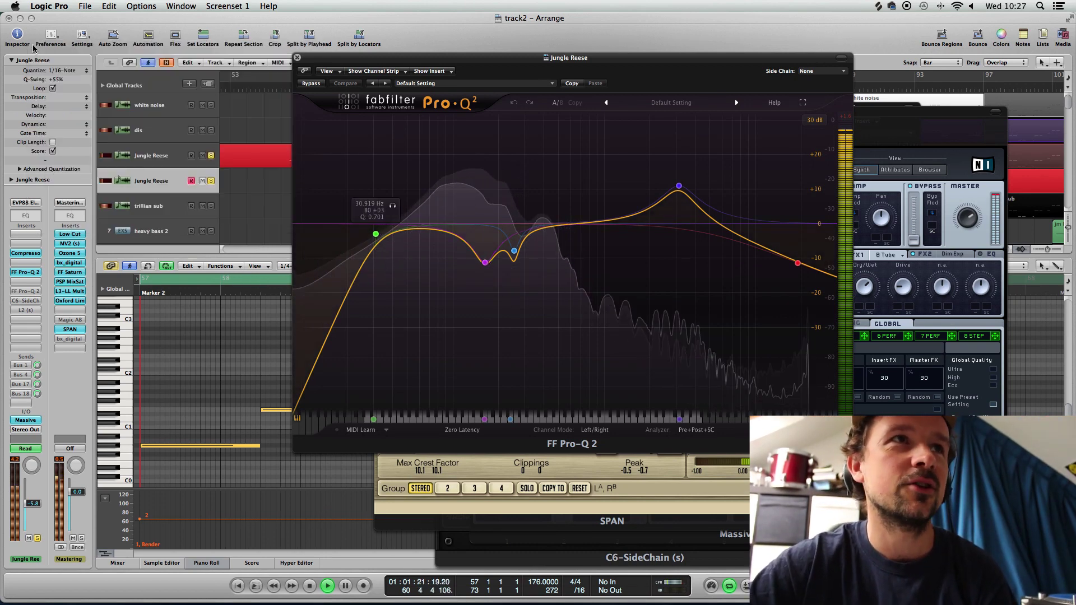
Step: Re-enable the second Pro-Q 2 on the Jungle Reese channel and view its Stereo presets without changing the Cut Low Side preset
left_click(36, 294)
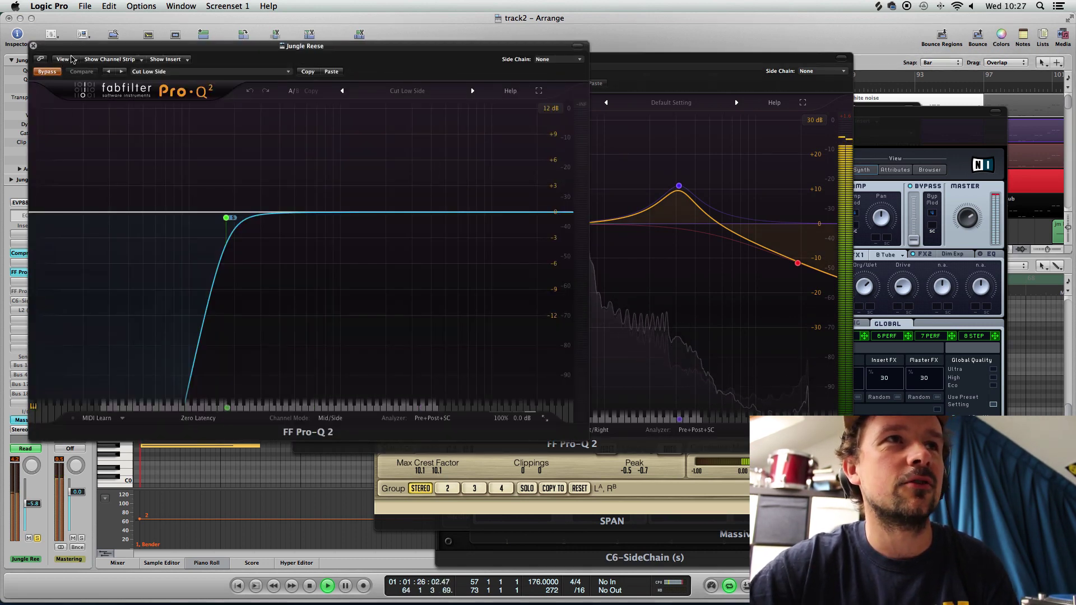
left_click_drag(75, 50, 167, 66)
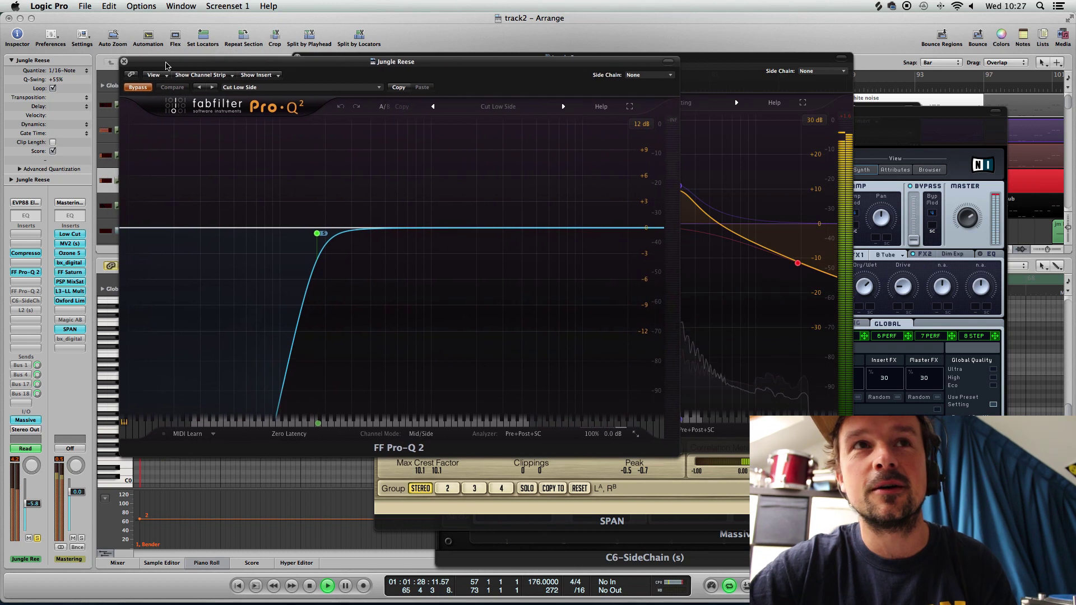
left_click(137, 88)
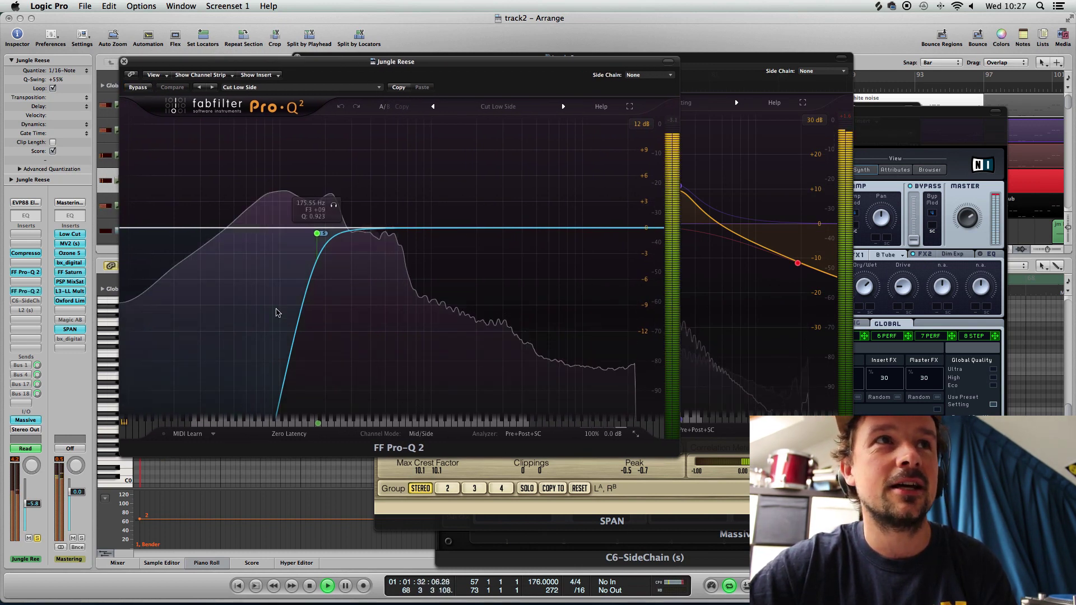
left_click(503, 109)
mouse_move(503, 120)
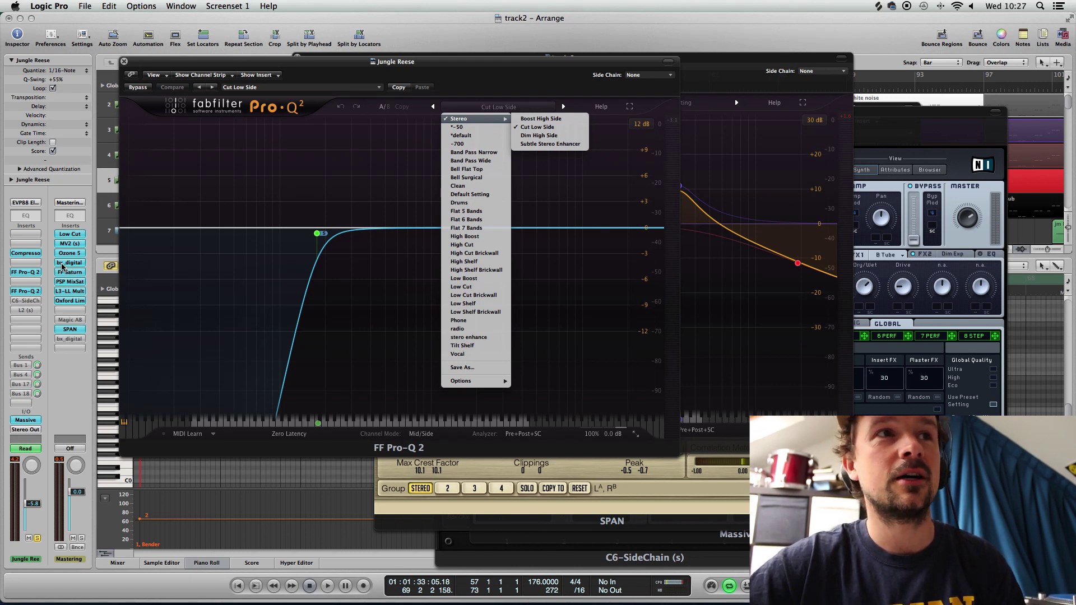
left_click(124, 63)
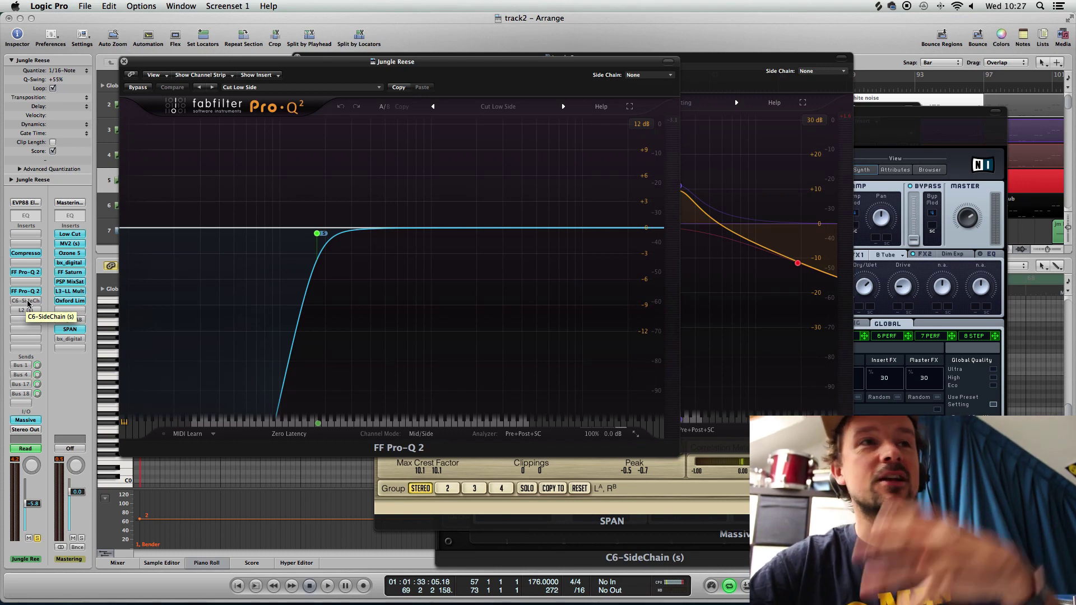
Step: View bx_digital V2 on the mastering channel, and close it along with the second Pro-Q 2 window
left_click(69, 263)
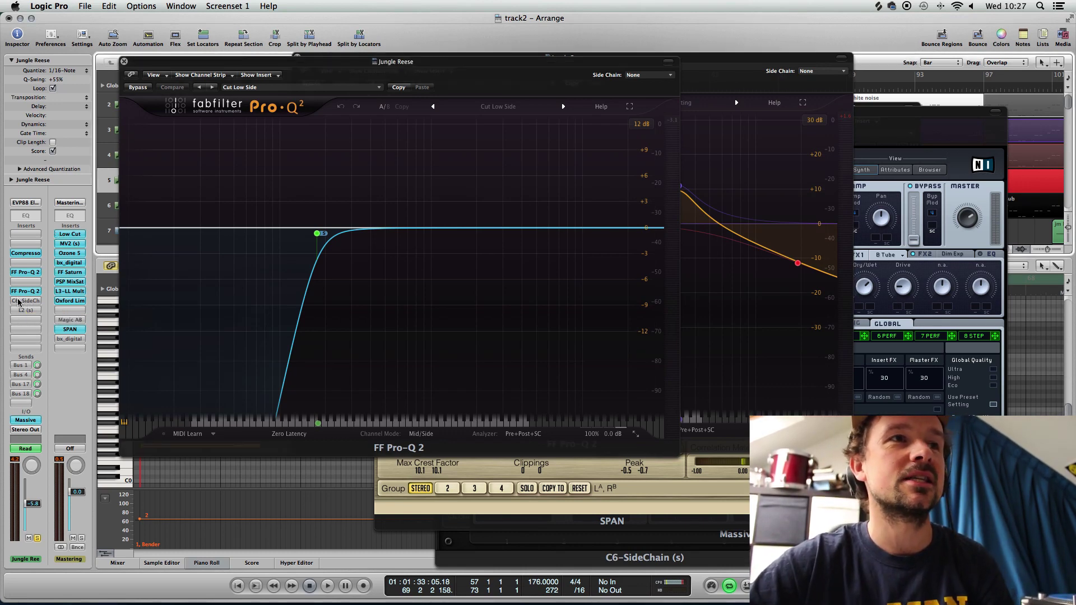
left_click_drag(136, 45, 287, 93)
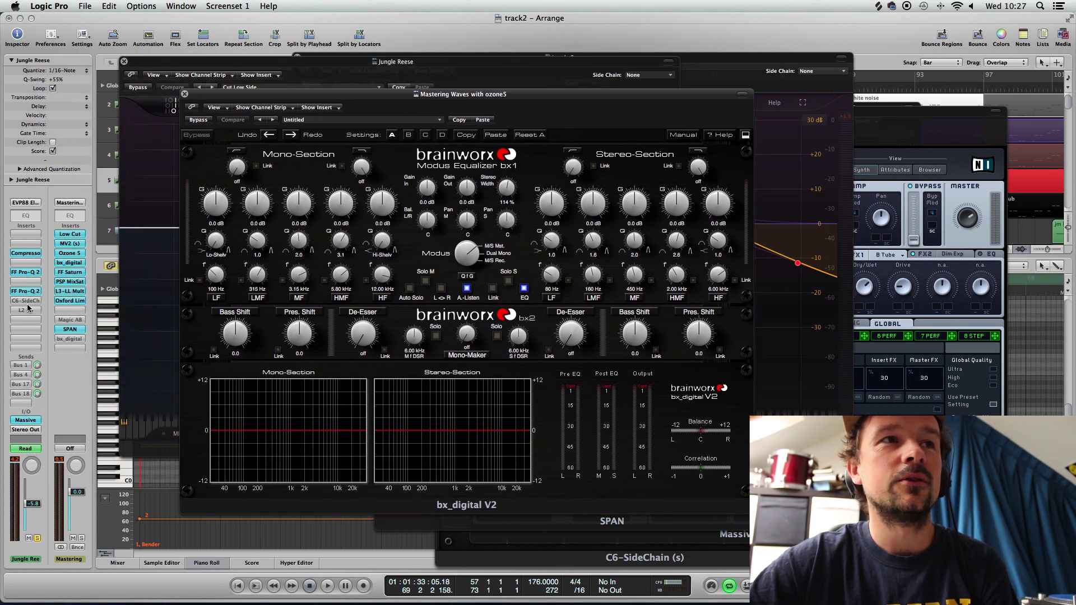
key("super+w")
key("super+w")
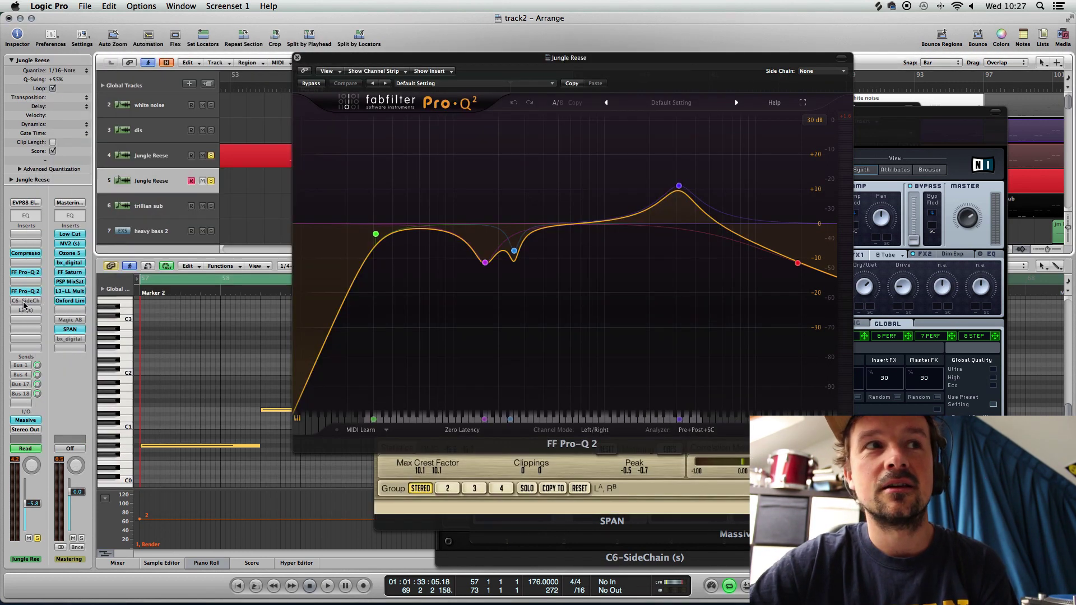
Step: Re-enable C6-SideChain on the Jungle Reese channel and move its window clear of the channel strips
left_click(24, 301)
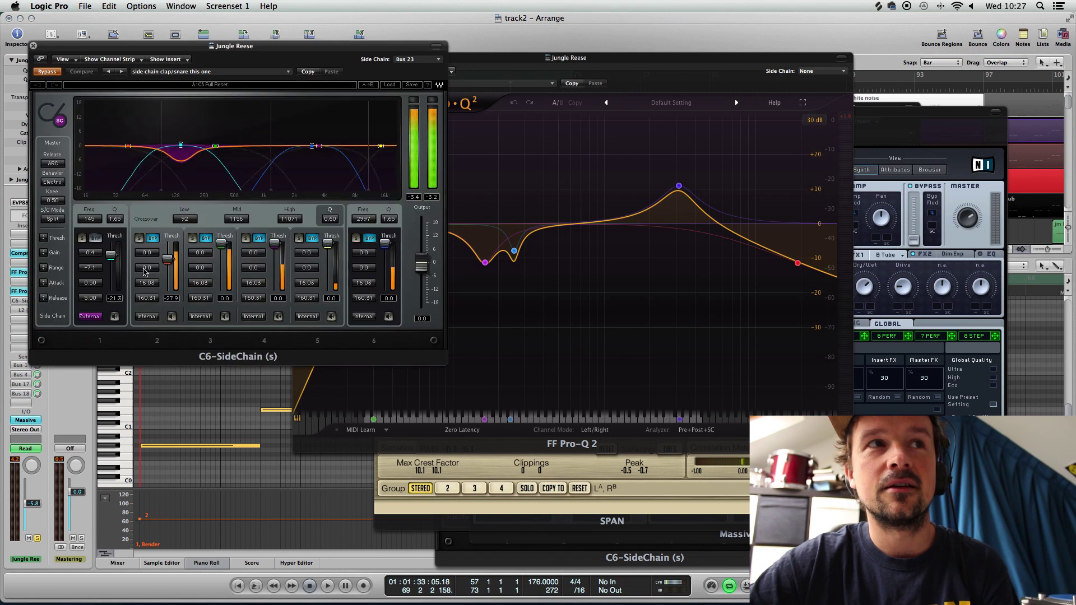
left_click(44, 72)
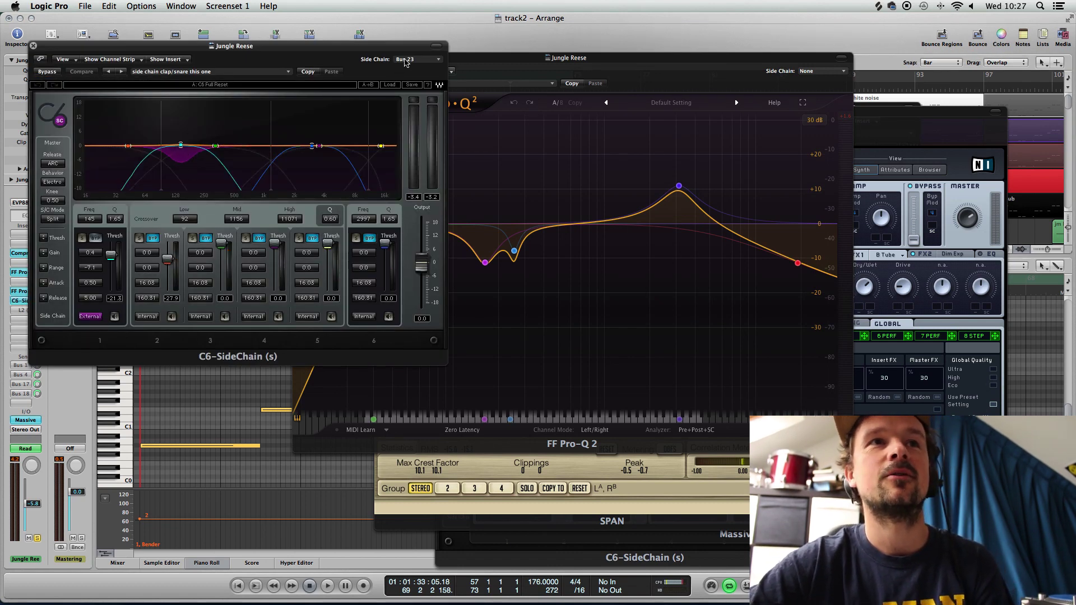
left_click_drag(375, 53, 675, 152)
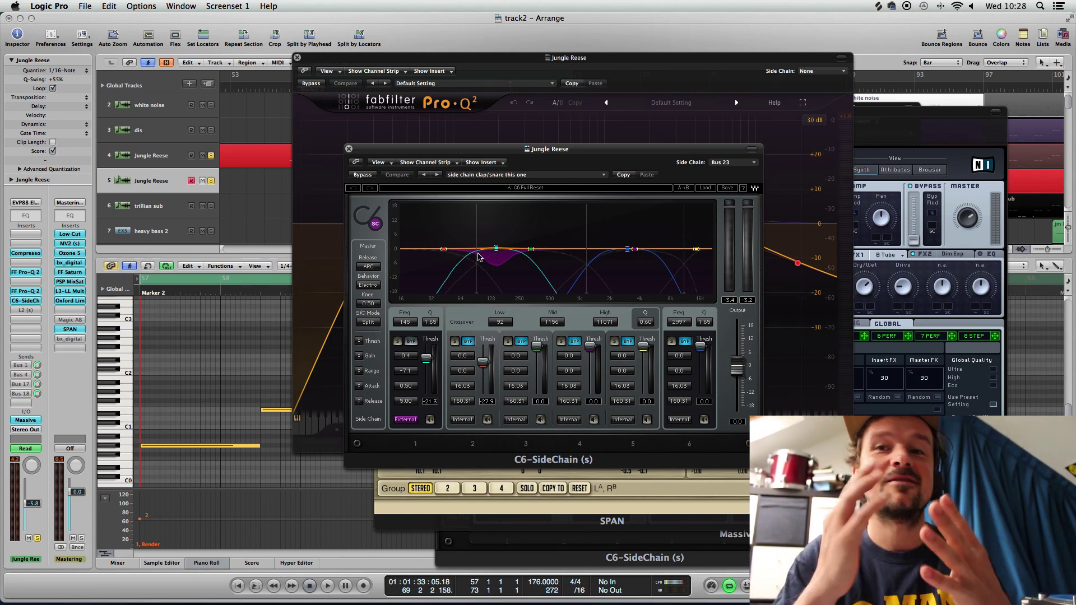
Step: Re-enable the L2 limiter on the Jungle Reese channel and close the L2, front C6-SideChain and Pro-Q 2 windows
left_click(27, 312)
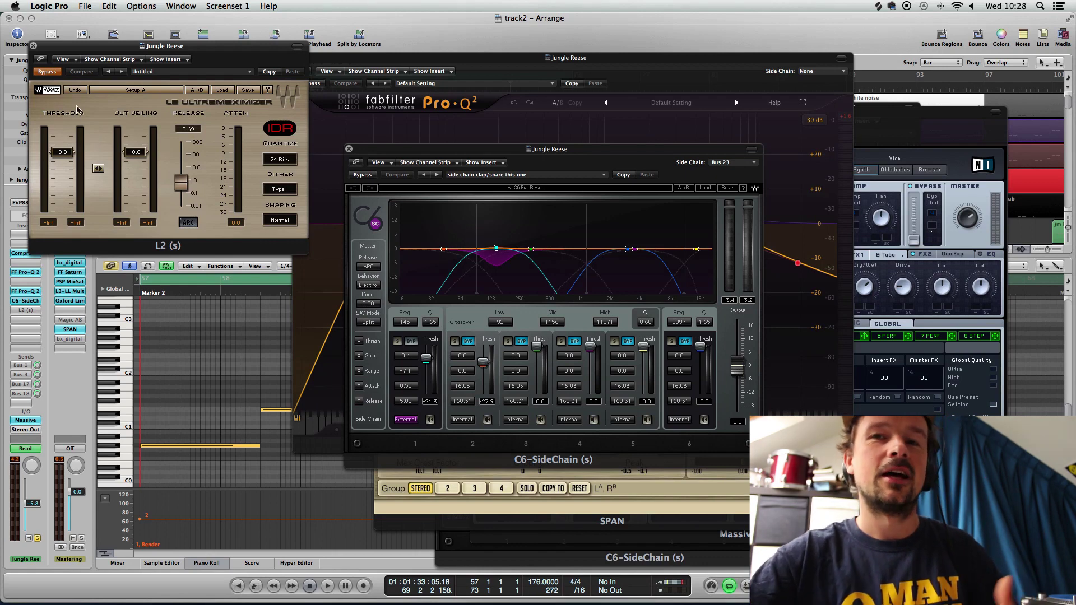
left_click(47, 71)
left_click(33, 45)
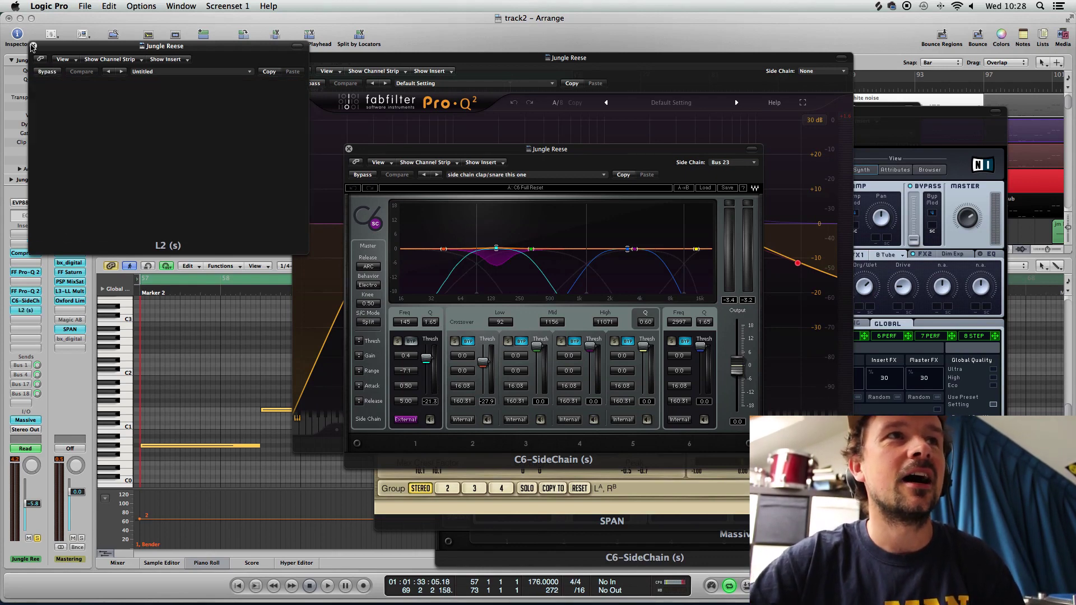
left_click(348, 149)
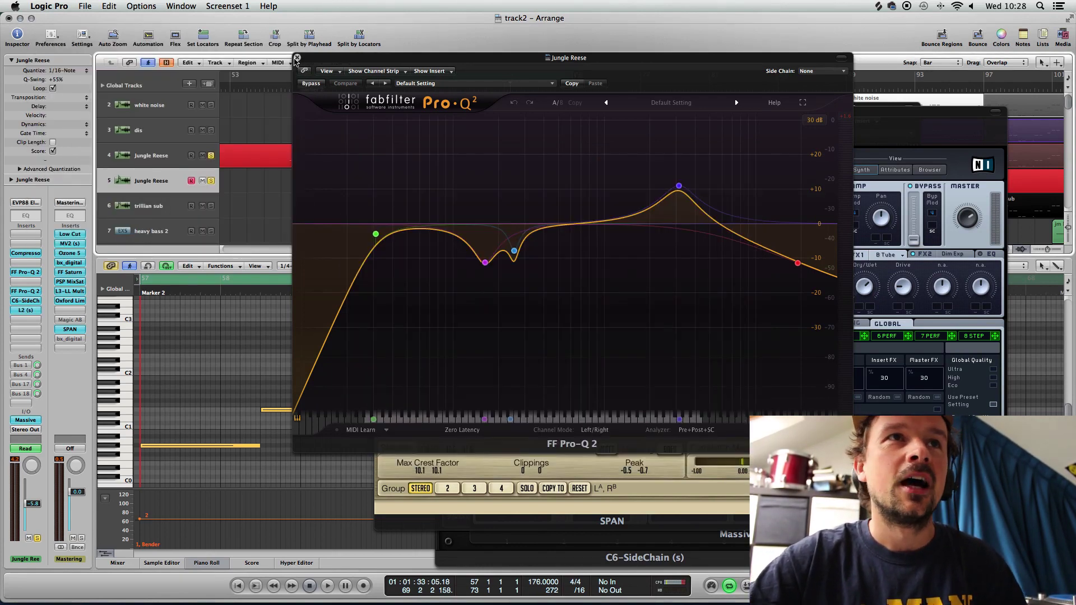
left_click(297, 58)
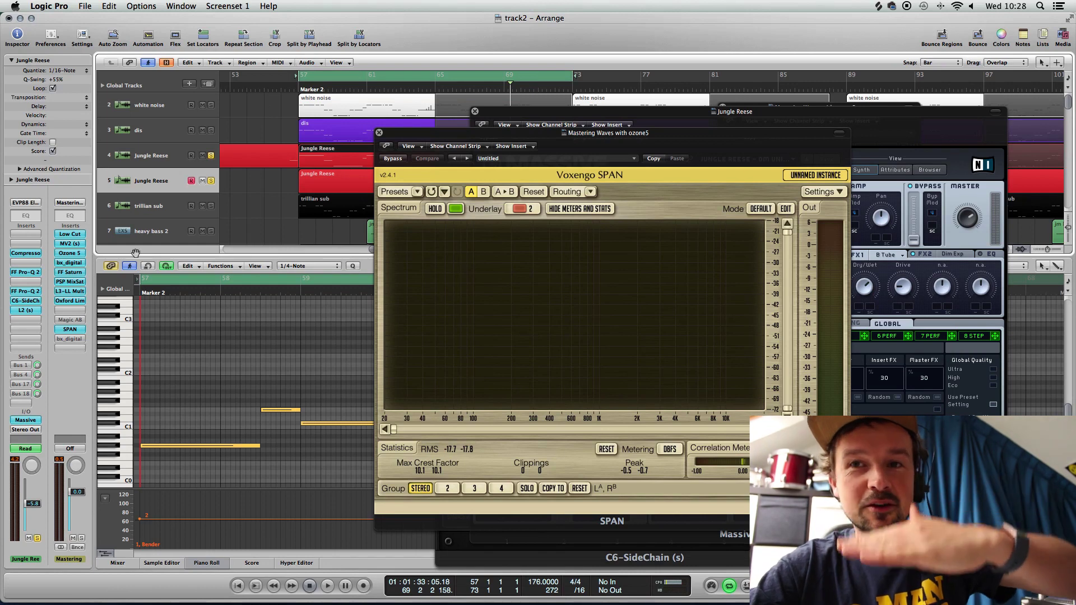
Step: Re-enable the Jungle Reese sends to Bus 17 and Bus 18, and view the Decapitator settings on the Bus 18 channel
left_click(22, 384)
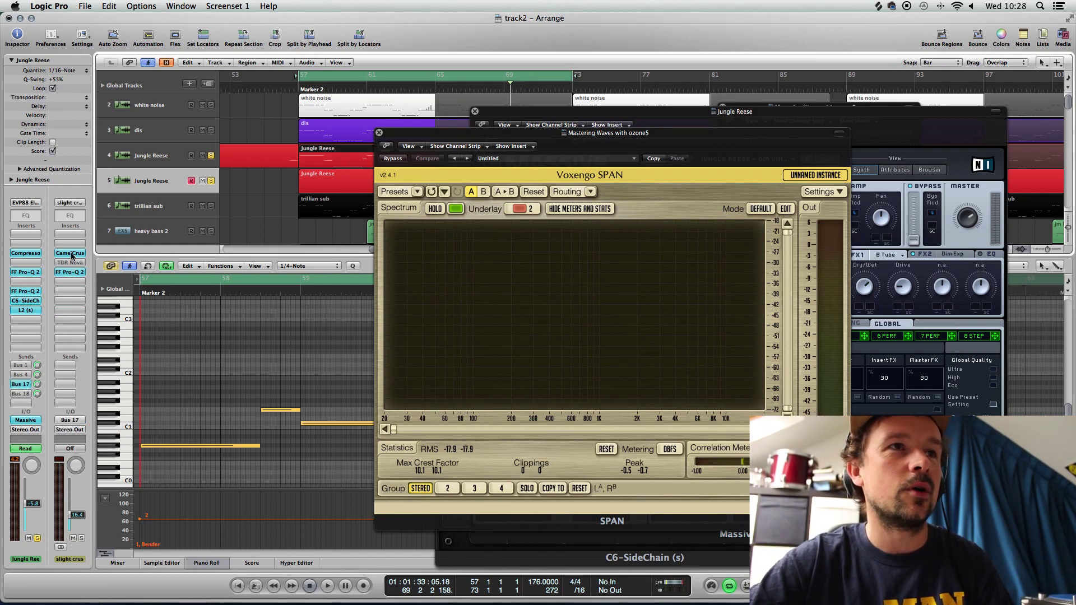
left_click(21, 394)
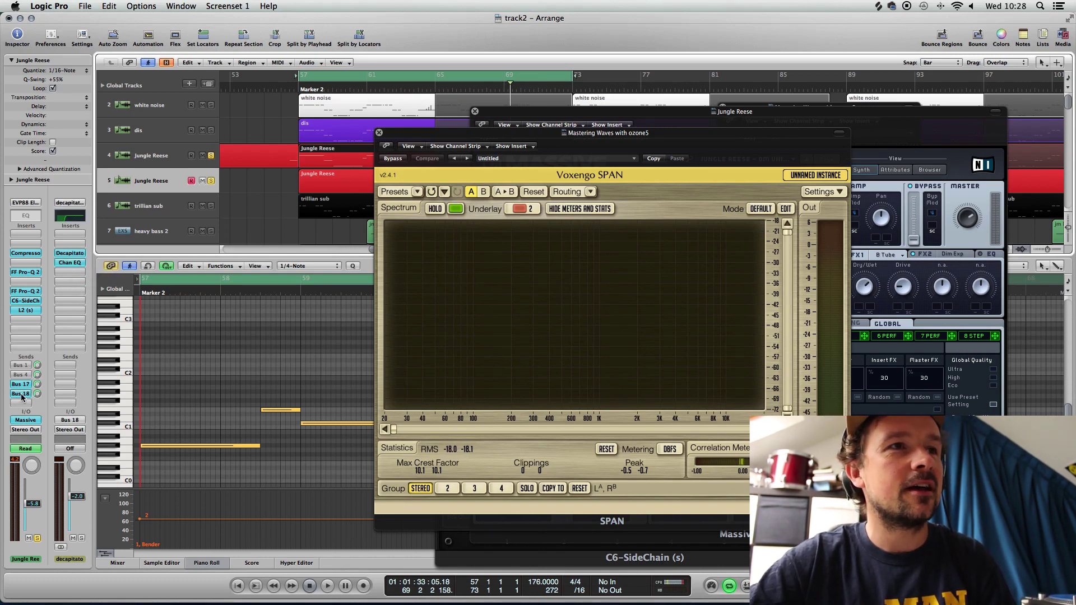
left_click(80, 253)
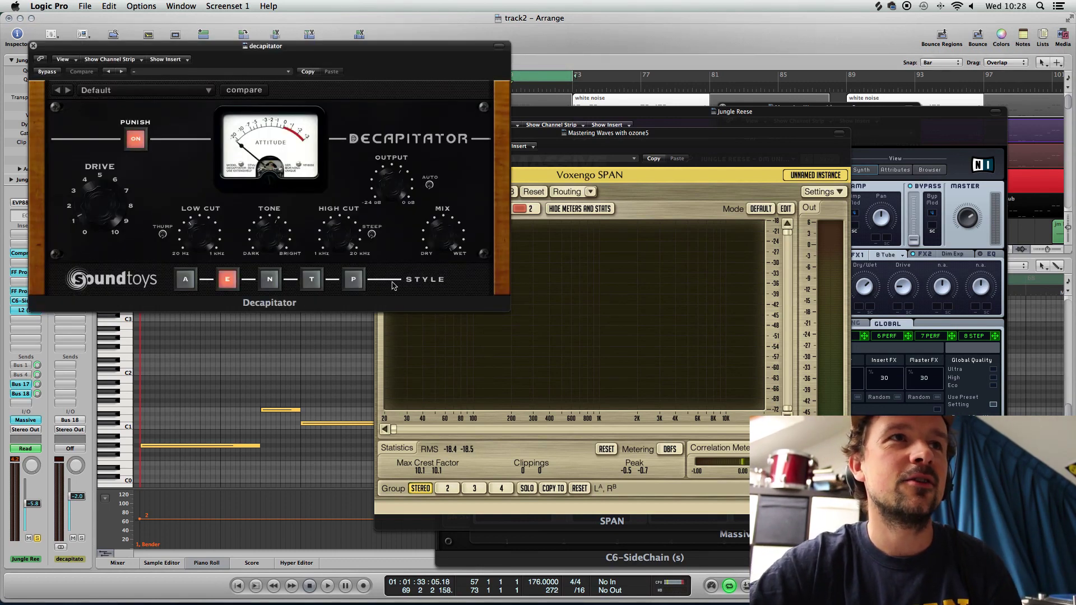
left_click(33, 46)
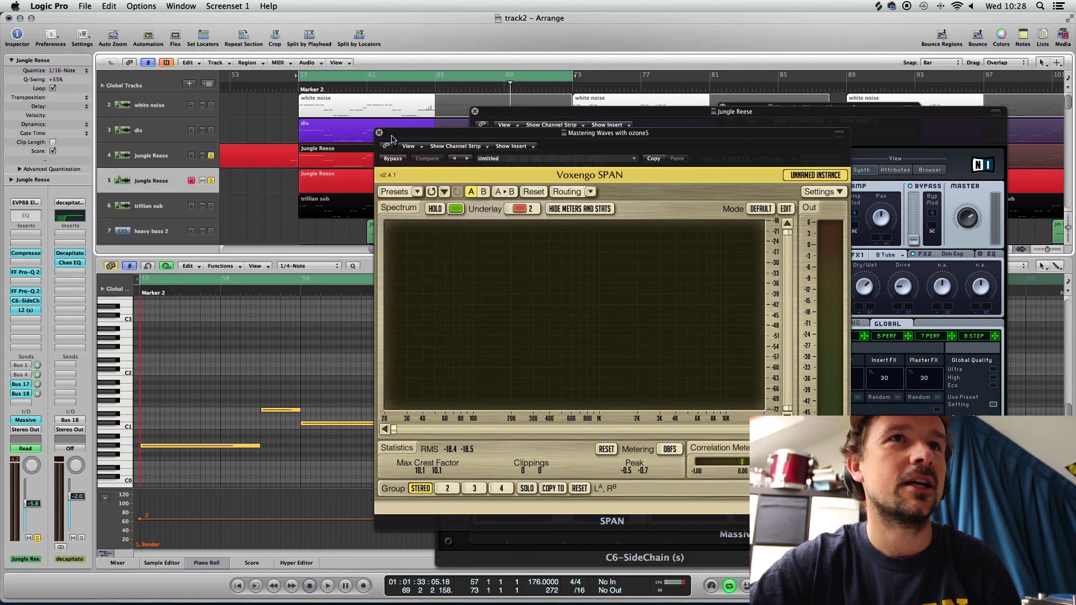
Step: Play the processed Jungle Reese tracks briefly with SPAN open, and close the SPAN, Massive and remaining C6-SideChain windows
key("space")
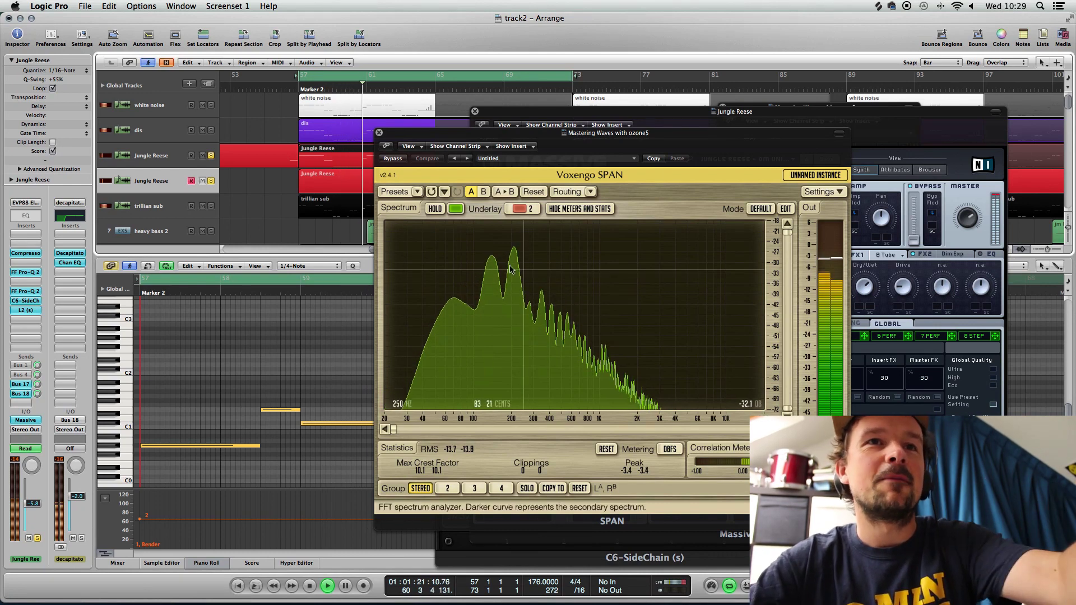
key("space")
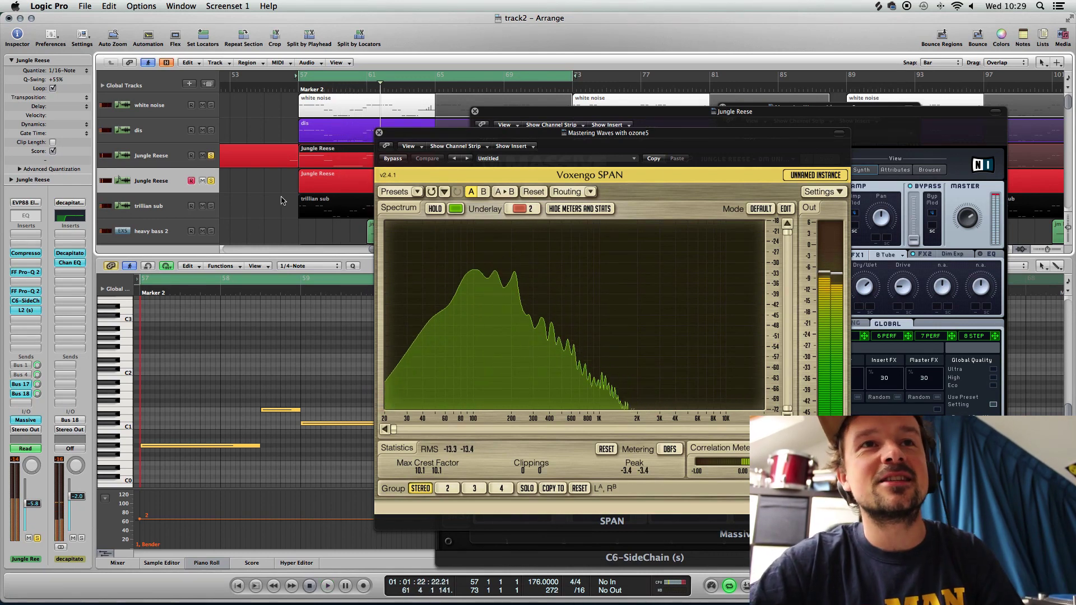
left_click(380, 134)
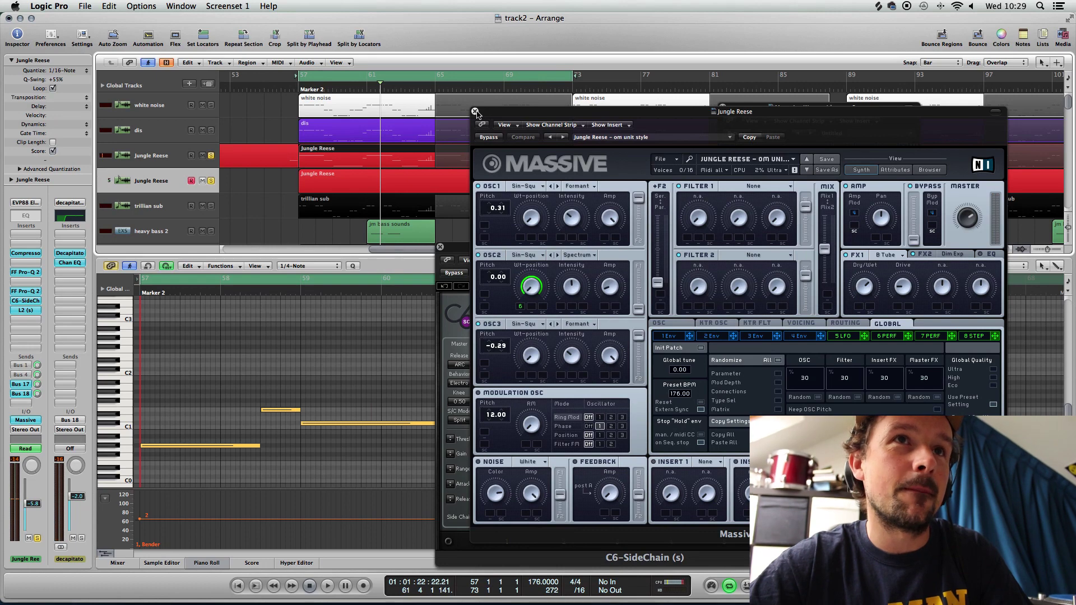
left_click(474, 111)
left_click(441, 247)
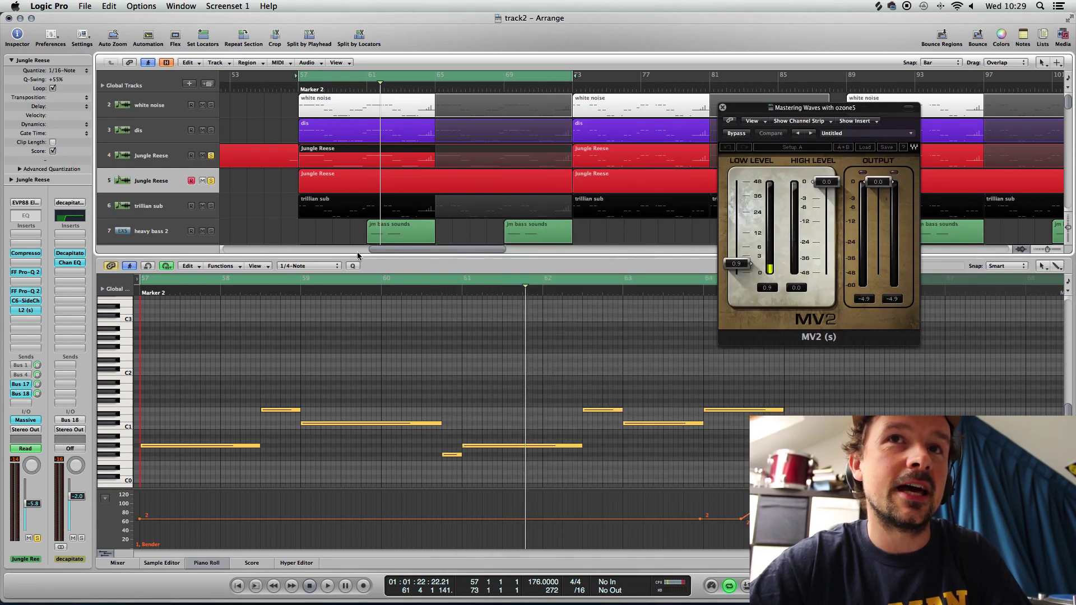
Step: Hide the Piano Roll and view the sends on the snare track's Bus 12 and the neu funk kit's Bus 16
key("p")
scroll(336, 311, "down", 4)
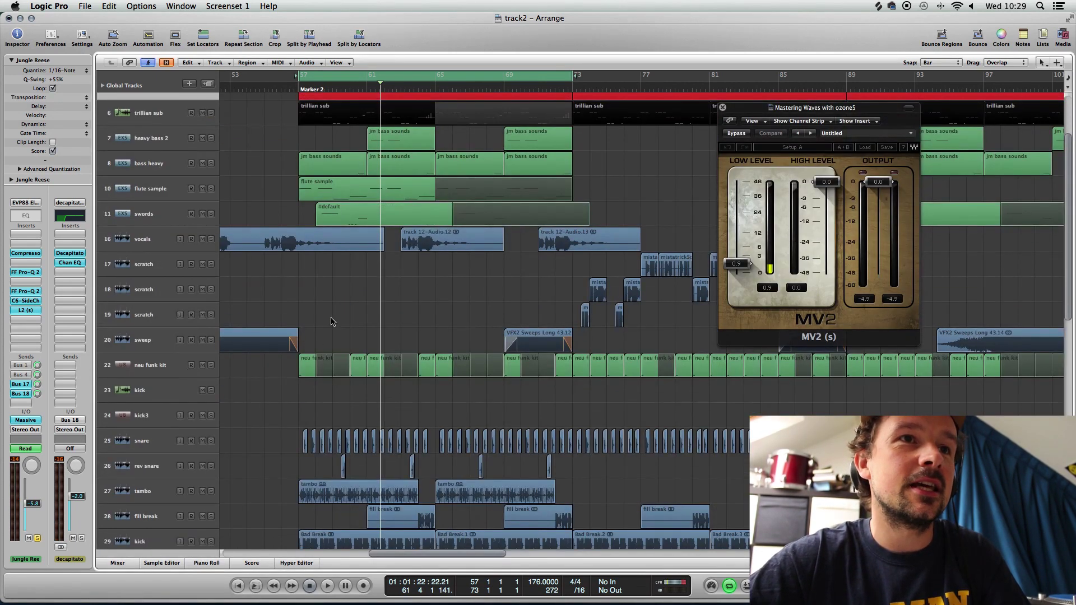
left_click(140, 441)
left_click(37, 365)
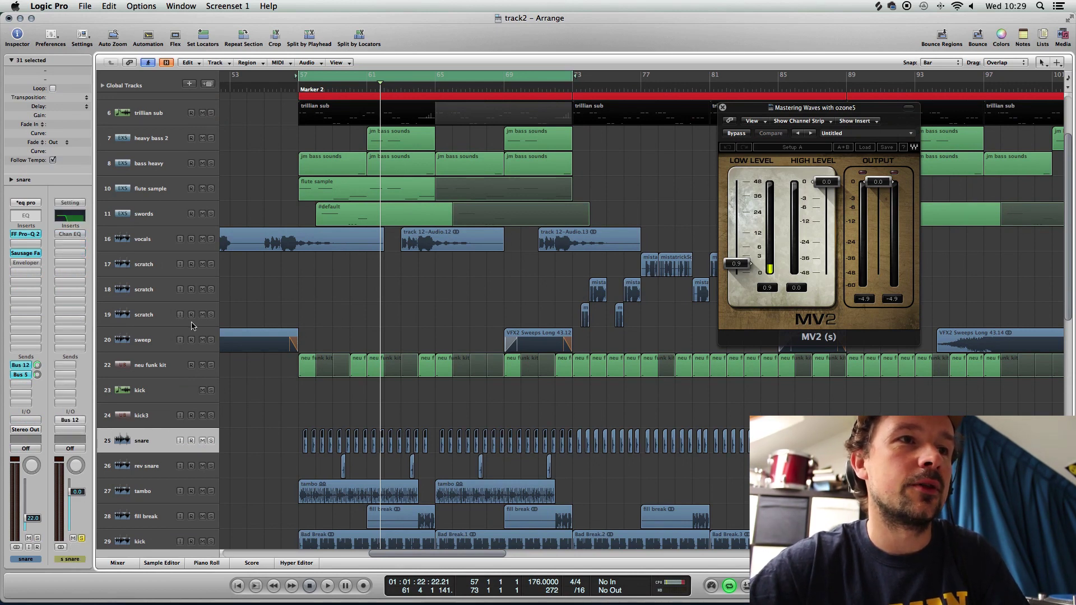
left_click(147, 366)
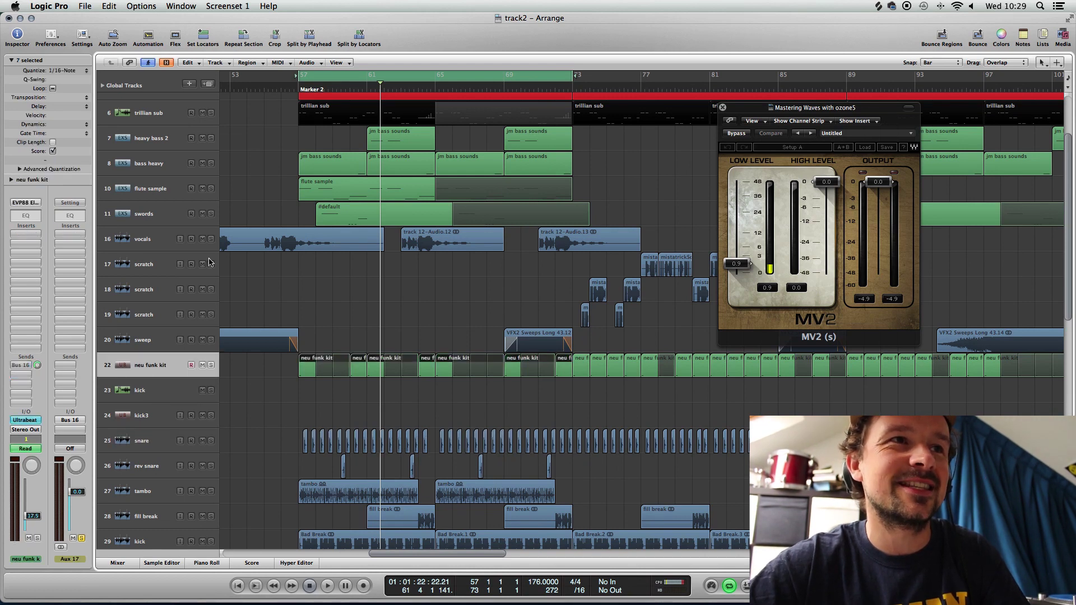
Step: Select the Jungle Reese track 5 again and start playback of the soloed tracks
scroll(209, 262, "up", 4)
left_click(138, 183)
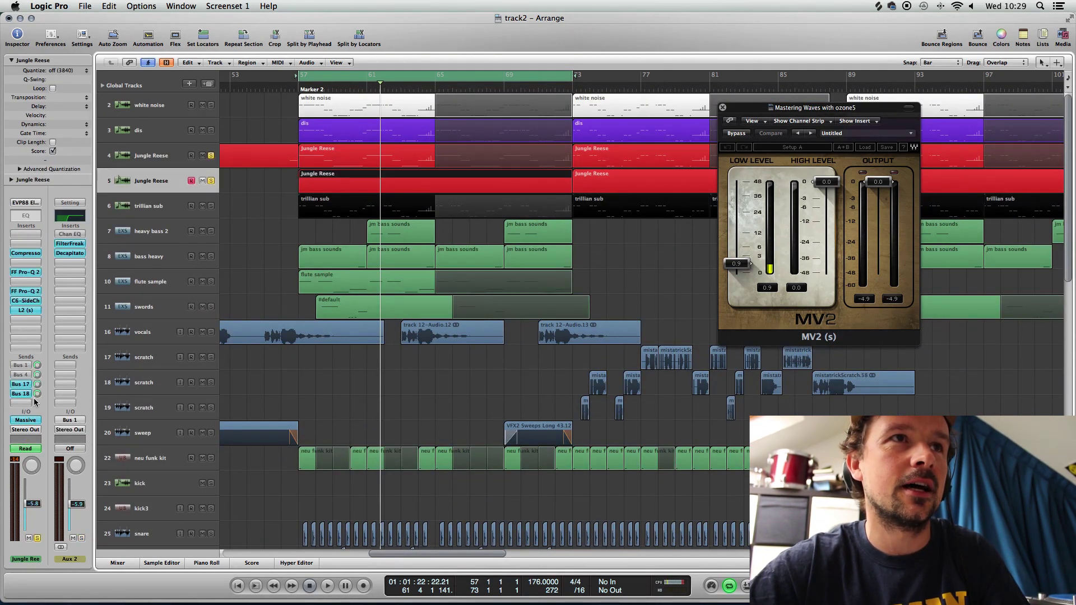
key("space")
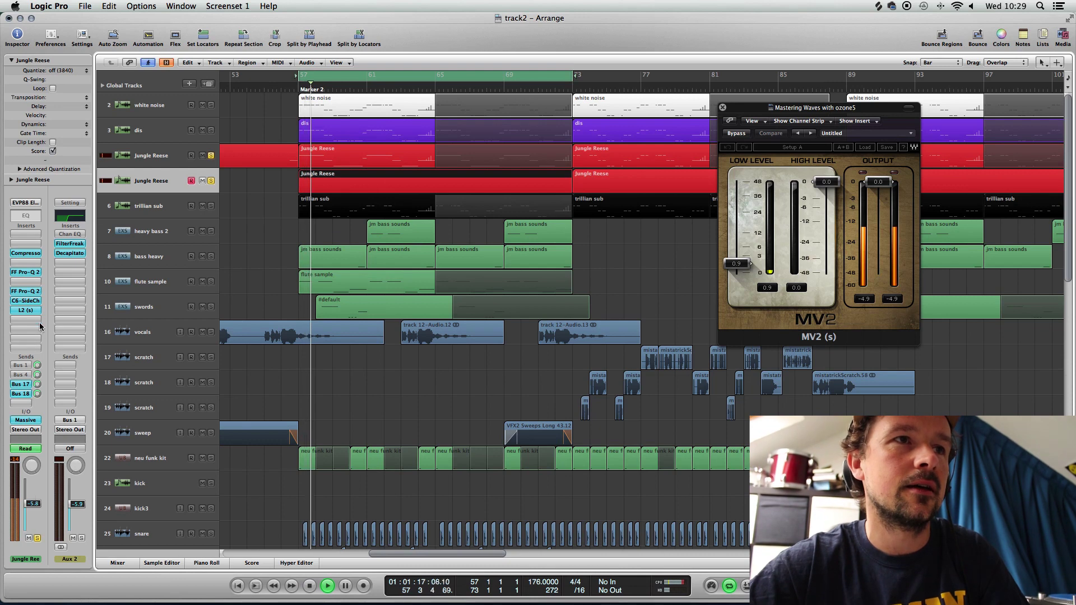
Step: View the C6-SideChain reacting on the Jungle Reese track during playback, and stop playback
left_click(34, 301)
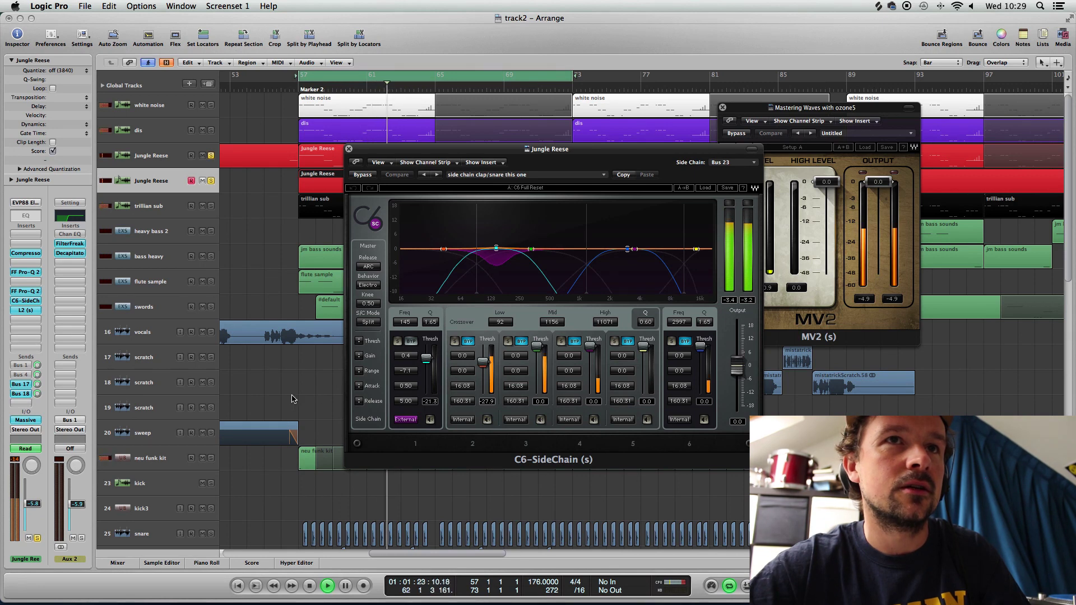
scroll(292, 399, "down", 1)
scroll(292, 399, "down", 4)
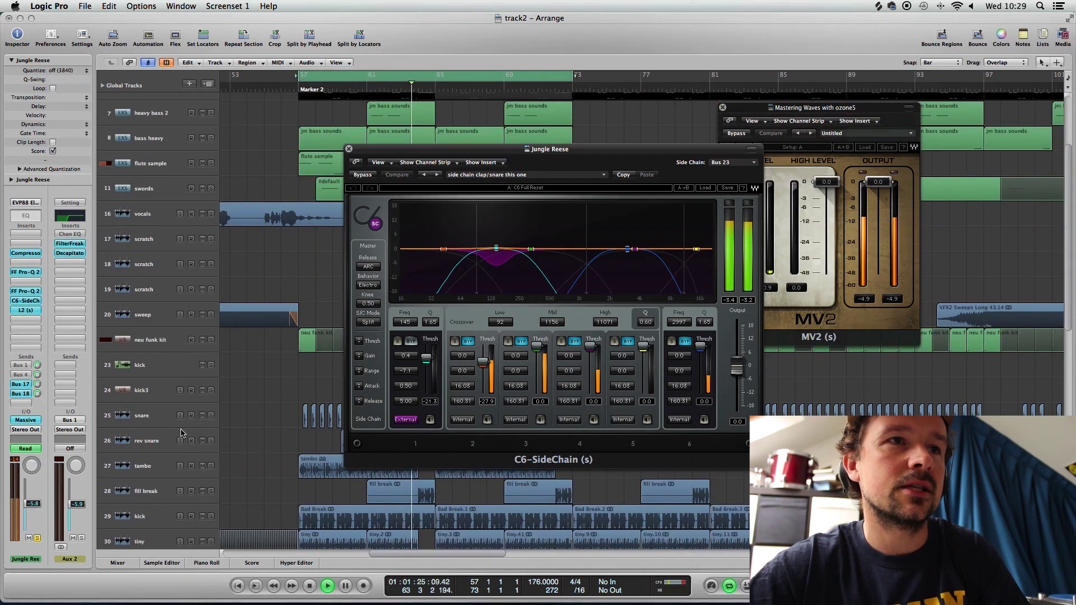
key("space")
Step: Inspect the channel strips of the snare, rev snare and tambo tracks, and view the s snare aux channel in the Mixer
left_click(140, 415)
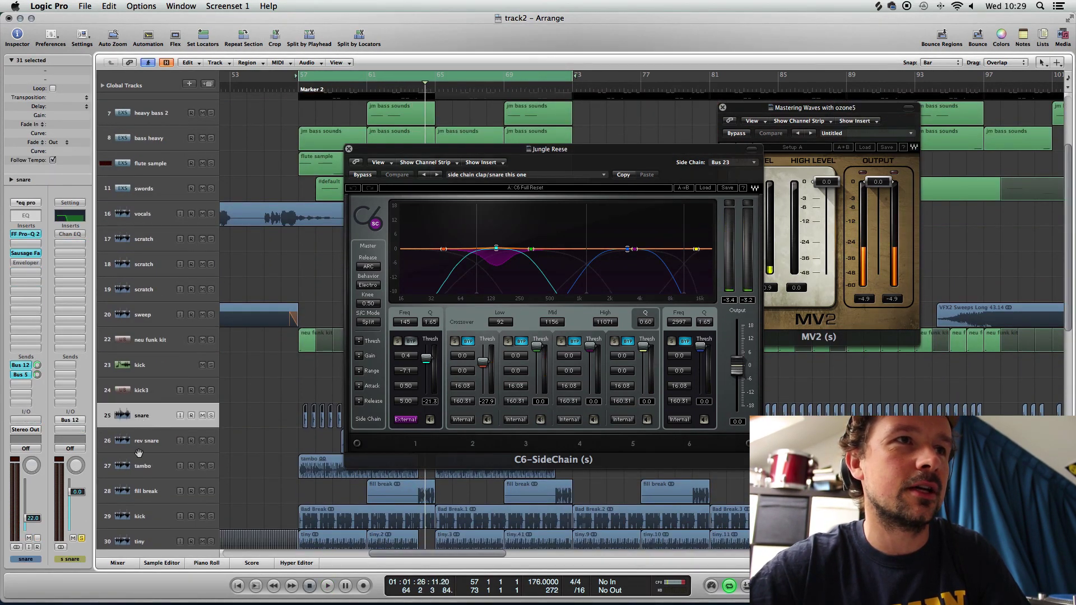
left_click(141, 448)
left_click(139, 467)
scroll(142, 476, "down", 1)
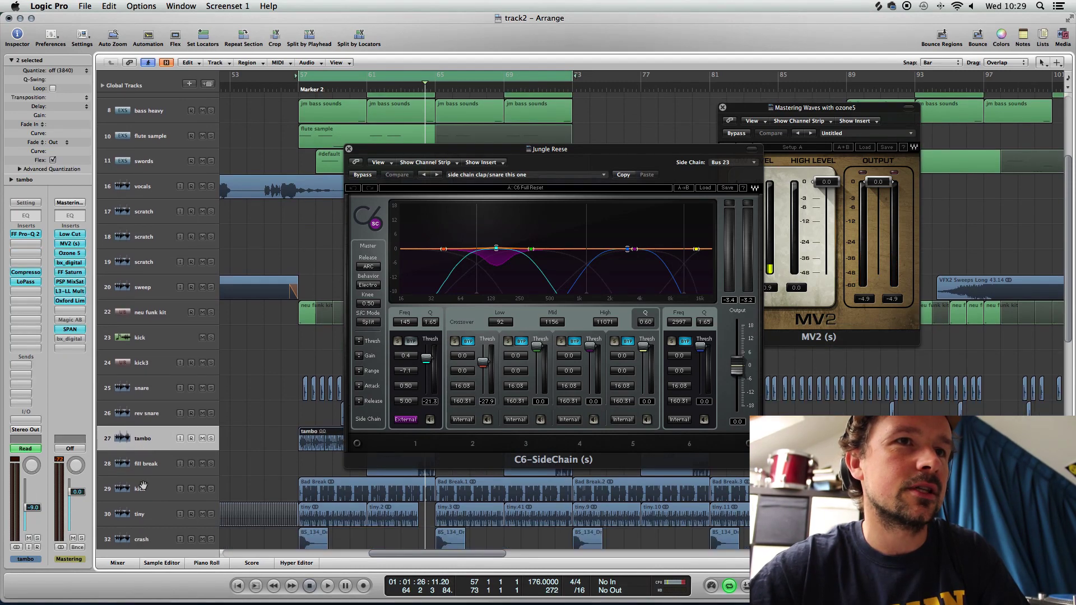
key("x")
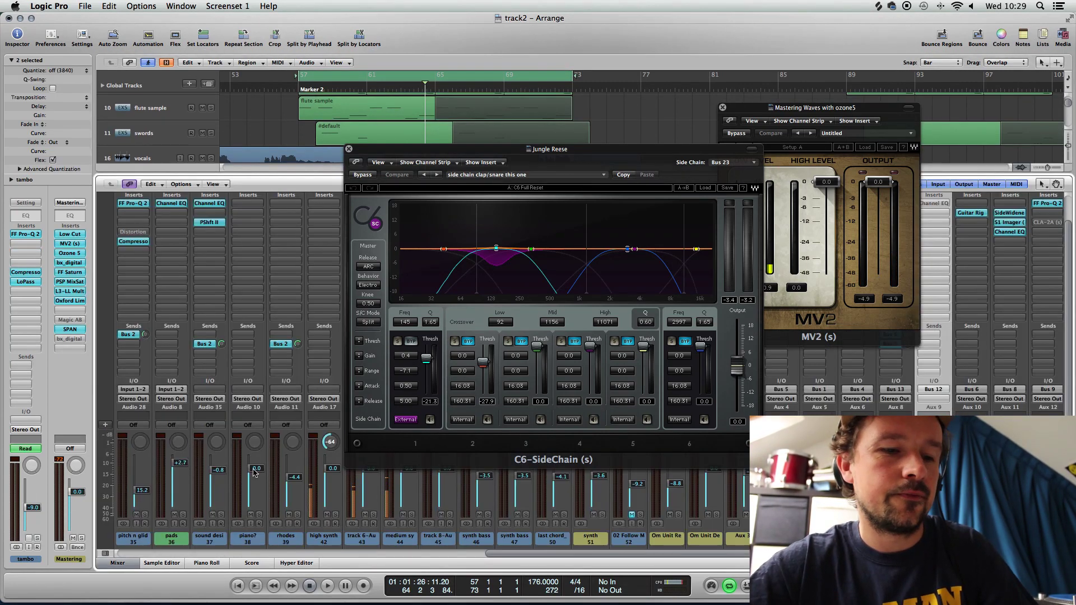
scroll(420, 476, "right", 10)
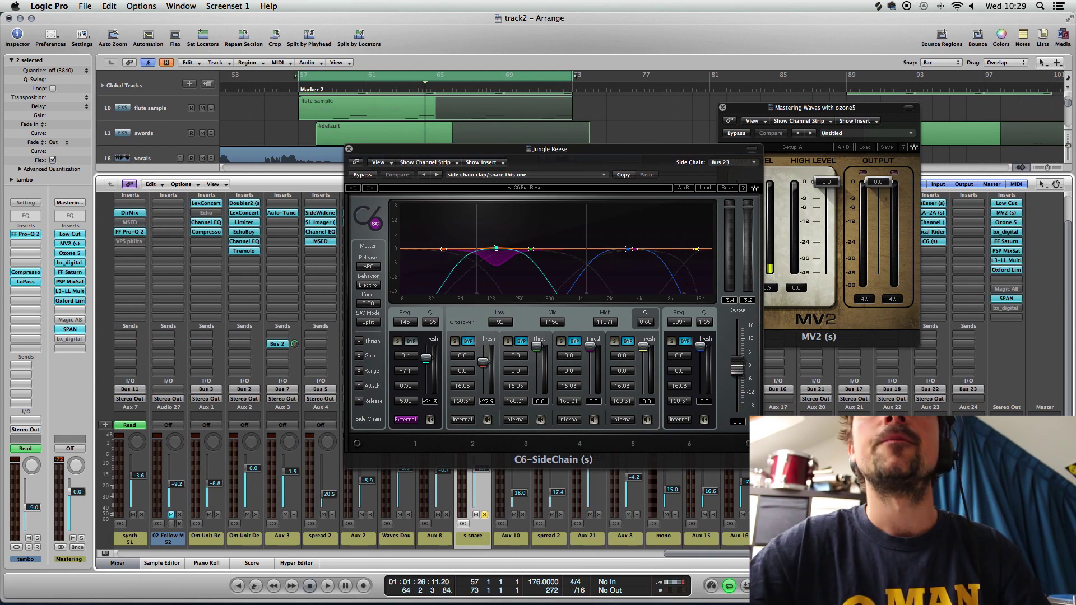
Step: Play the soloed Jungle Reese tracks with the C6-SideChain open, close the plug-in window and hide the Mixer
key("space")
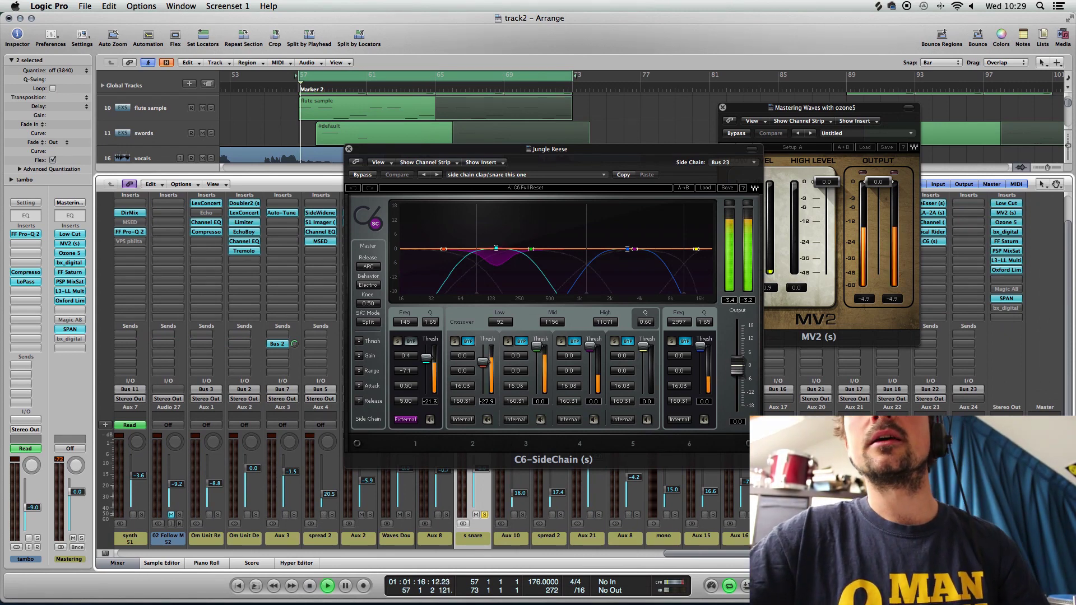
left_click(499, 263)
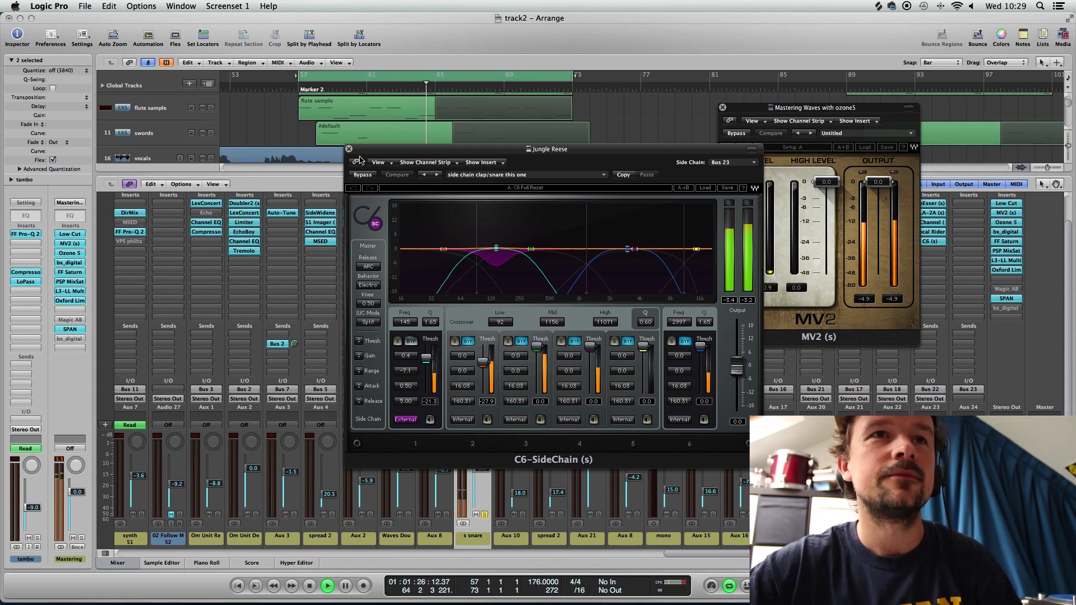
key("super+w")
key("space")
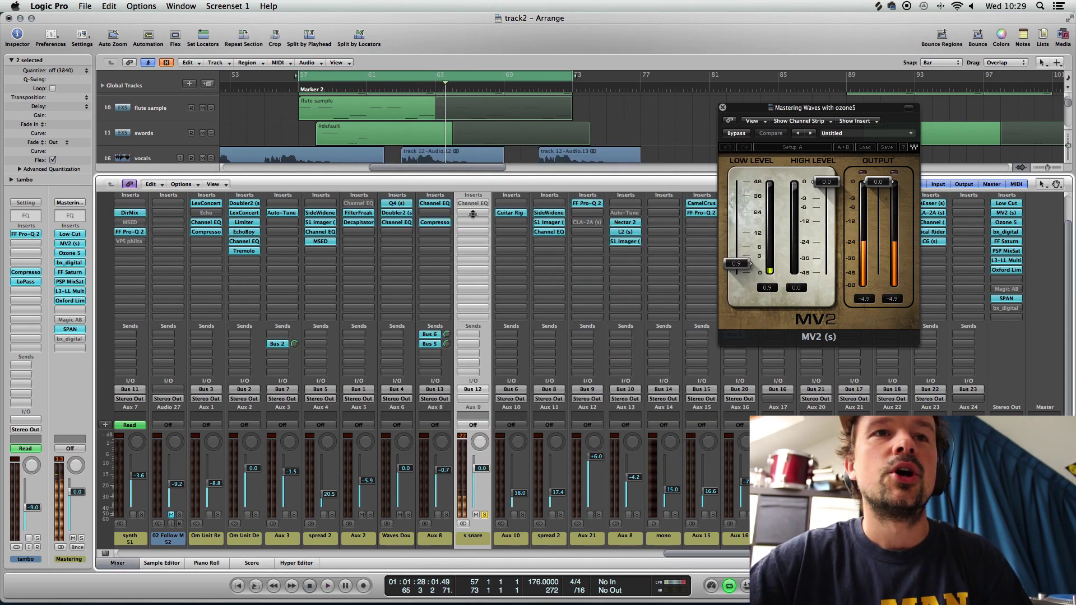
key("x")
scroll(463, 227, "up", 5)
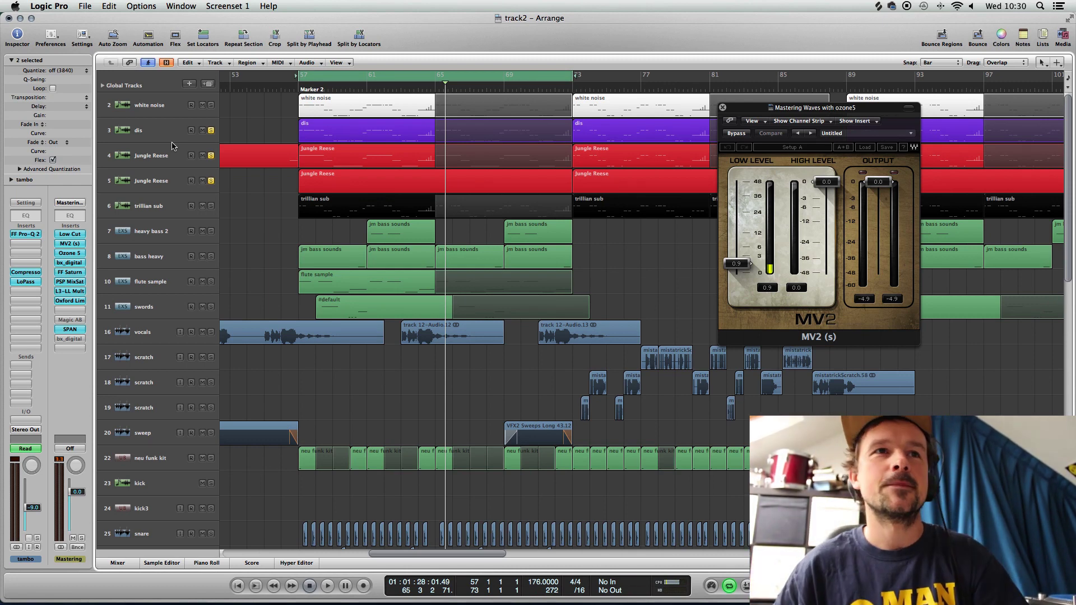
Step: Select the dis track, solo it without the Jungle Reese tracks, and play it on its own
key("space")
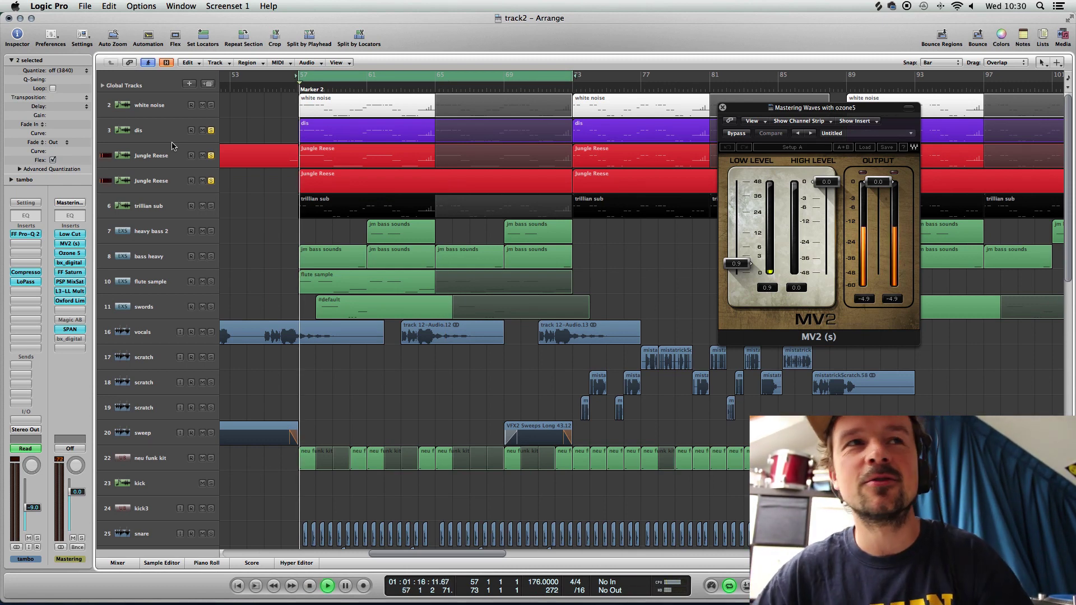
left_click(168, 132)
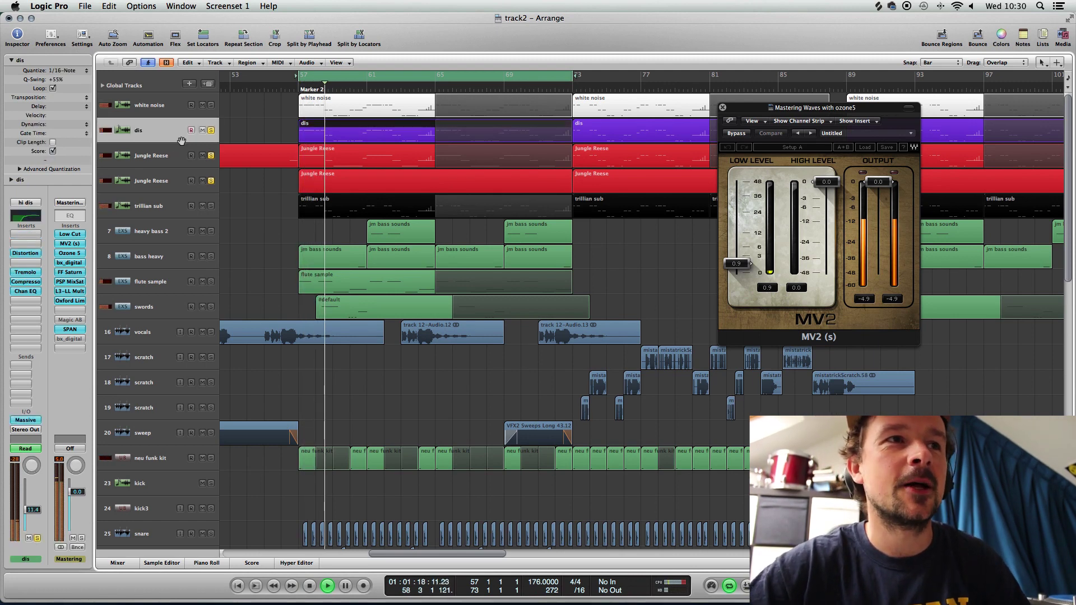
key("space")
left_click(211, 130)
left_click(211, 130)
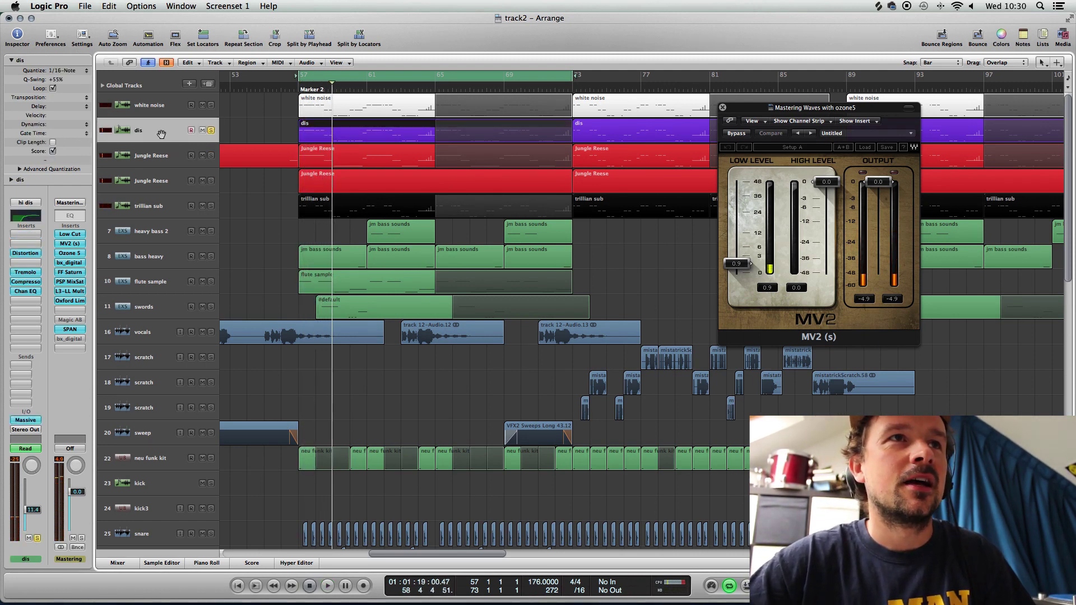
key("space")
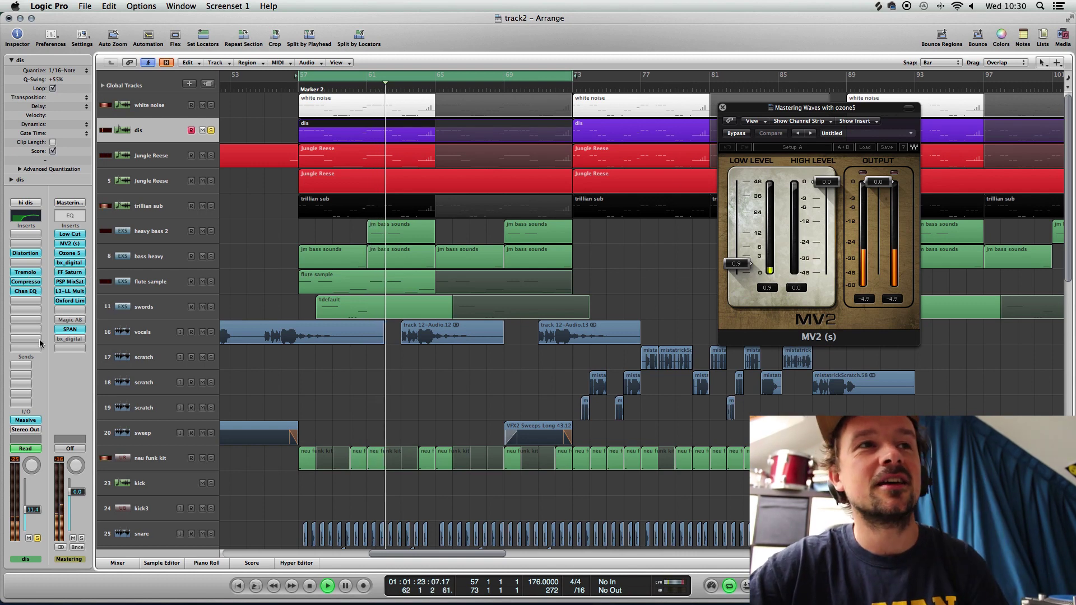
Step: View the dis track's Distortion settings and spectrum in SPAN, solo both Jungle Reese tracks with it, and close Distortion
left_click(69, 329)
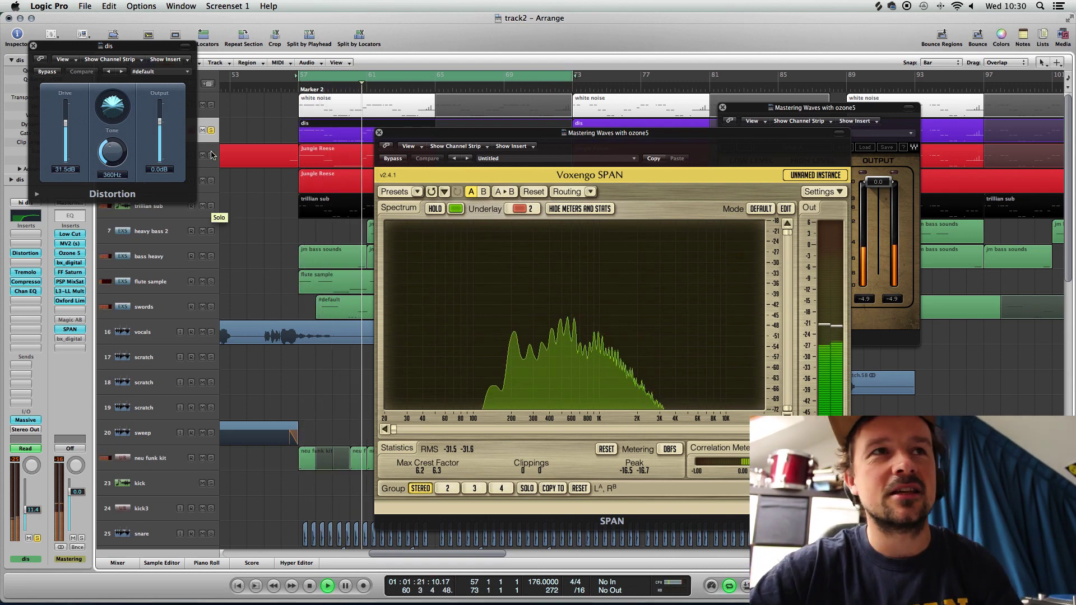
left_click_drag(211, 180, 212, 159)
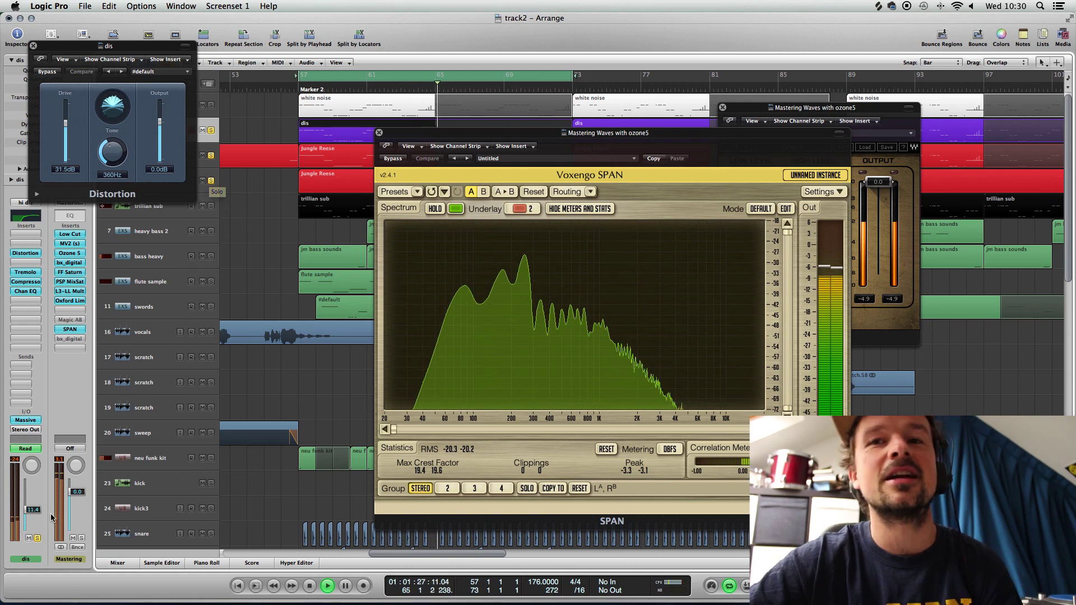
left_click(34, 46)
Step: Solo the white noise track along with the dis and Jungle Reese tracks, and watch the combined spectrum in SPAN during playback
left_click(170, 105)
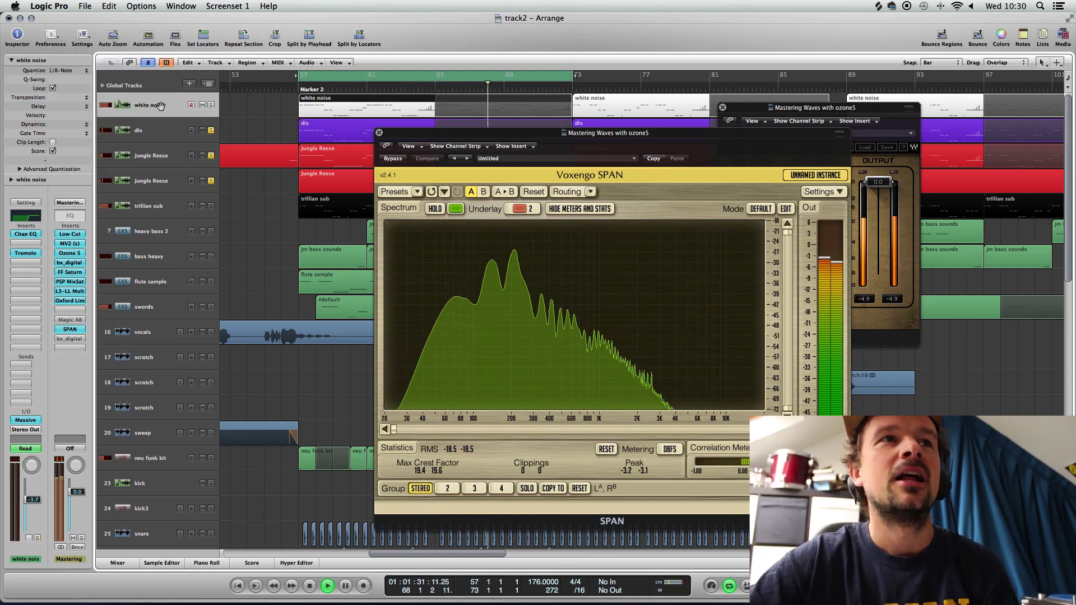
left_click(211, 105)
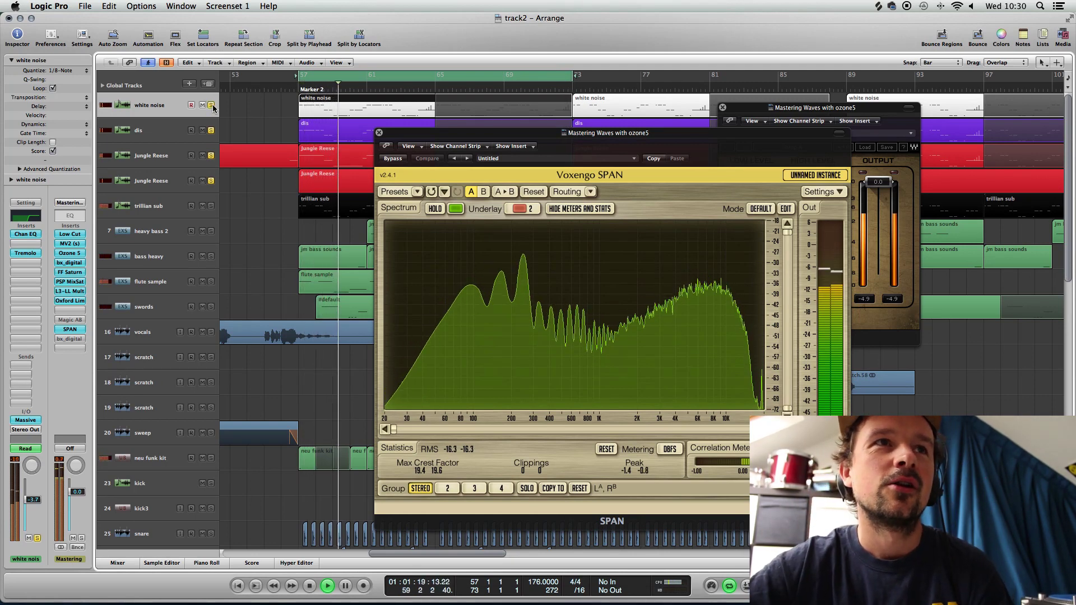
key("space")
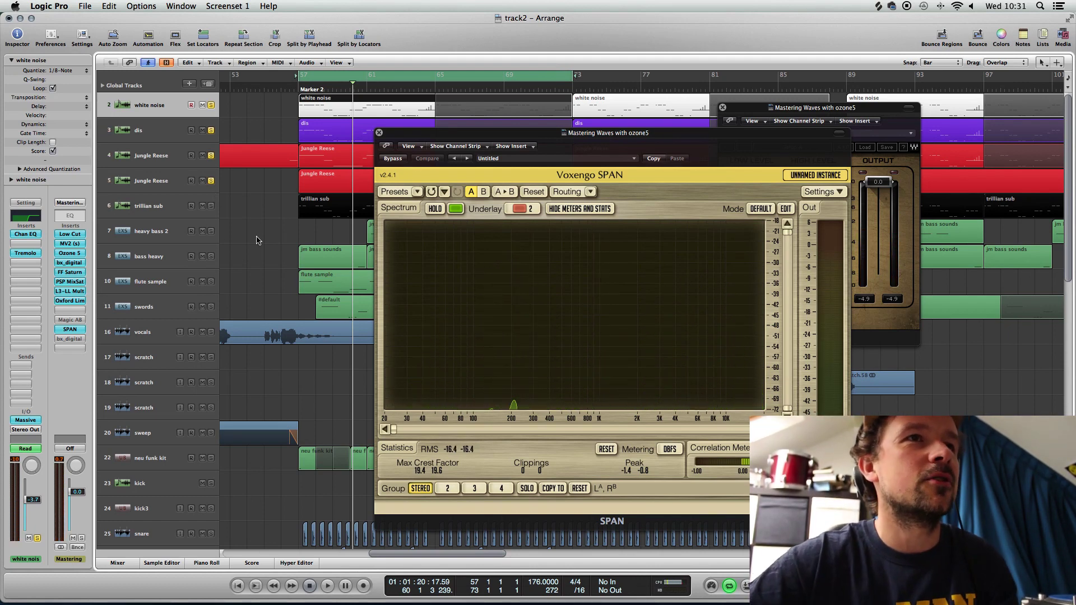
Step: Solo the heavy bass 2, bass heavy and flute sample tracks as well, and play them with the other soloed tracks
left_click(212, 263)
key("space")
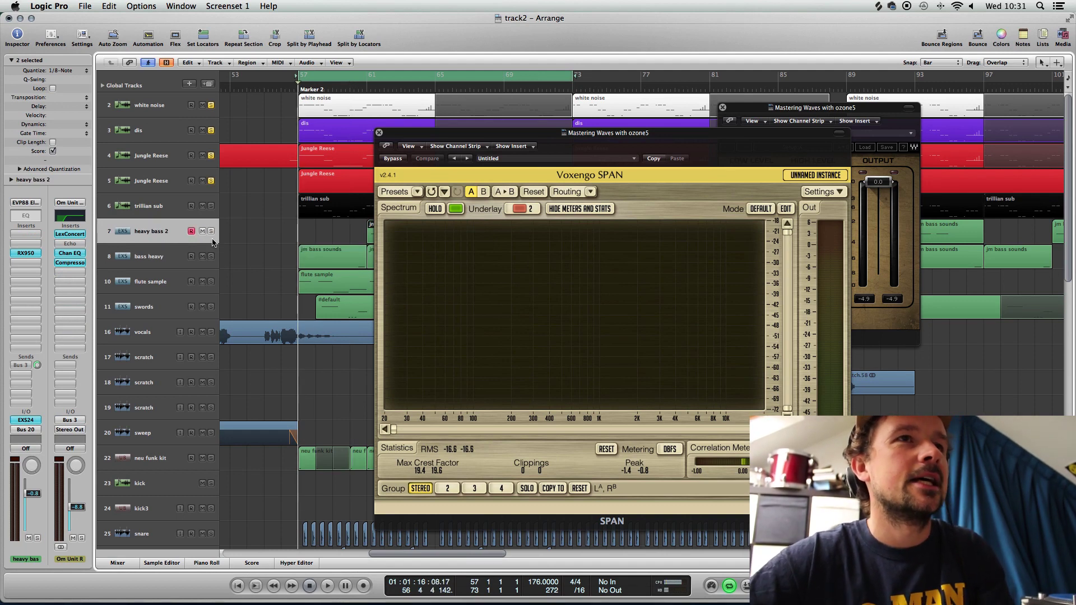
left_click(211, 256)
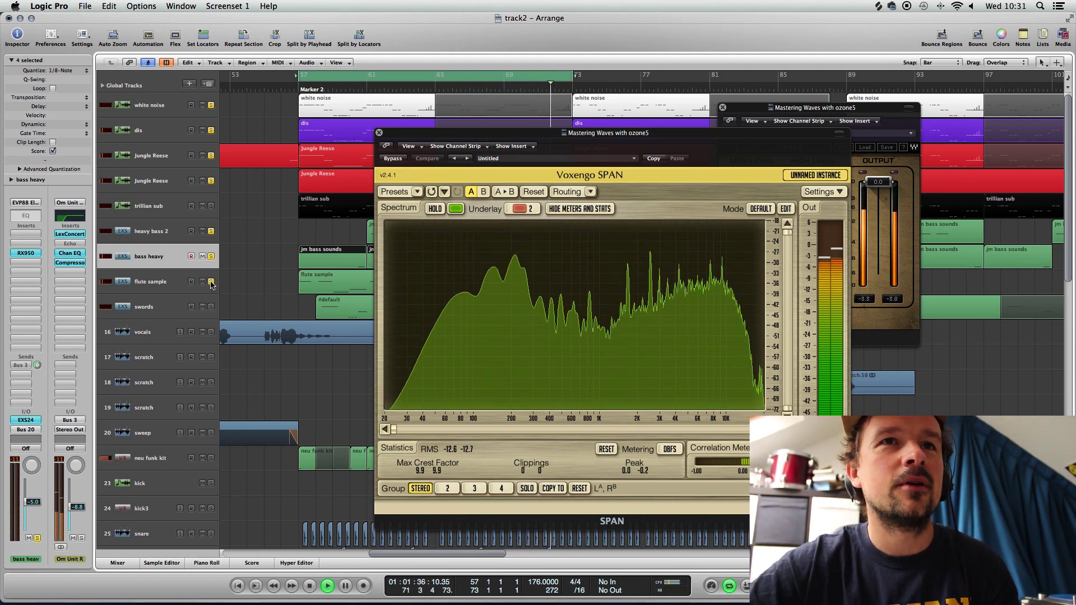
Step: Inspect the flute sample track's FF Pro-Q 2 curve, including the narrow cut at 1135.4 Hz, and close the plug-in
left_click(138, 288)
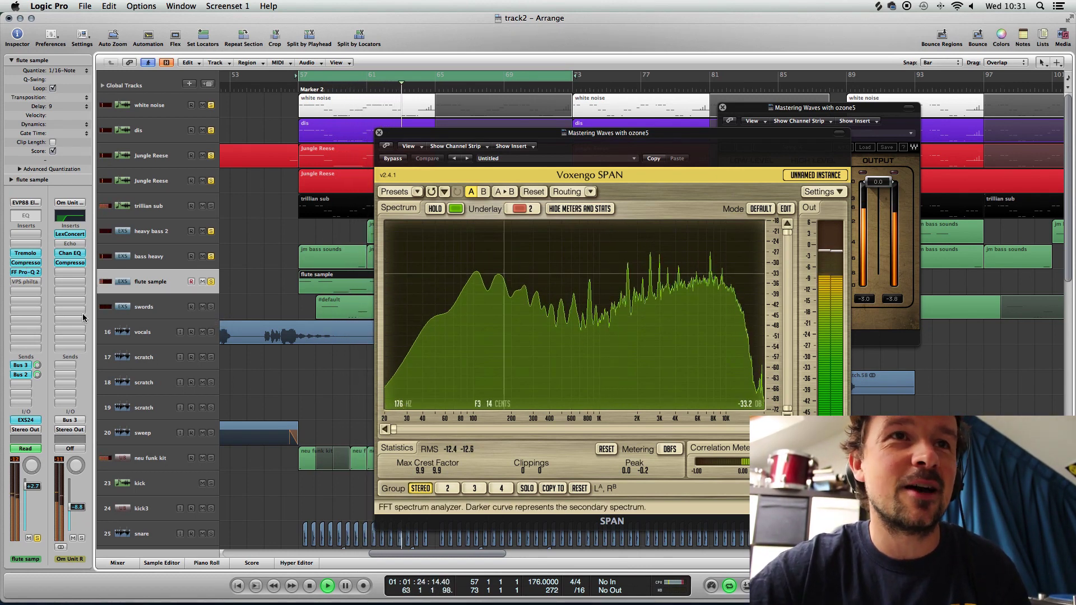
left_click(29, 276)
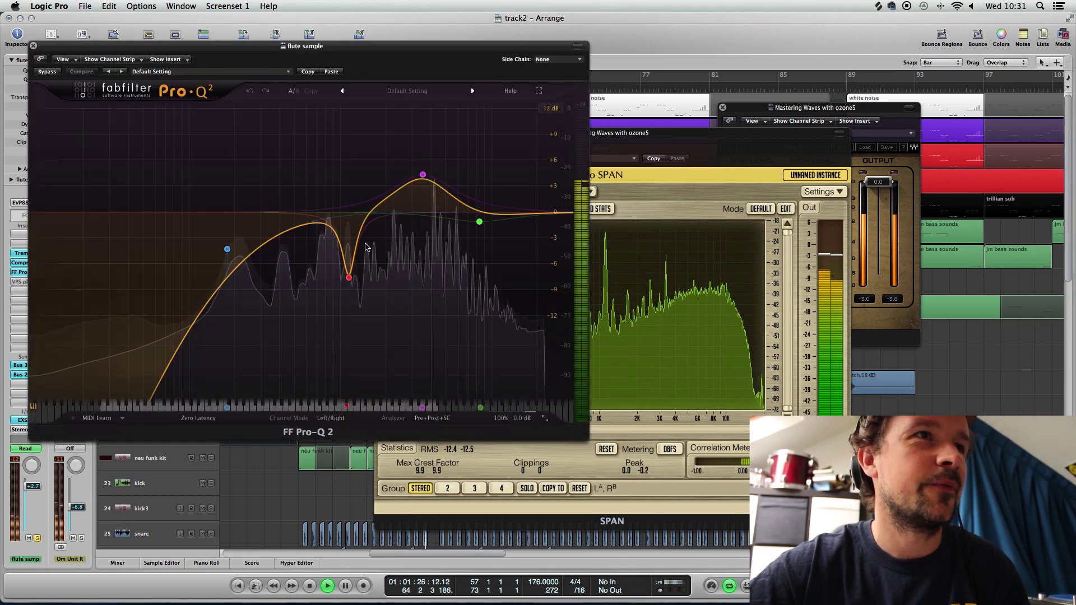
left_click(348, 279)
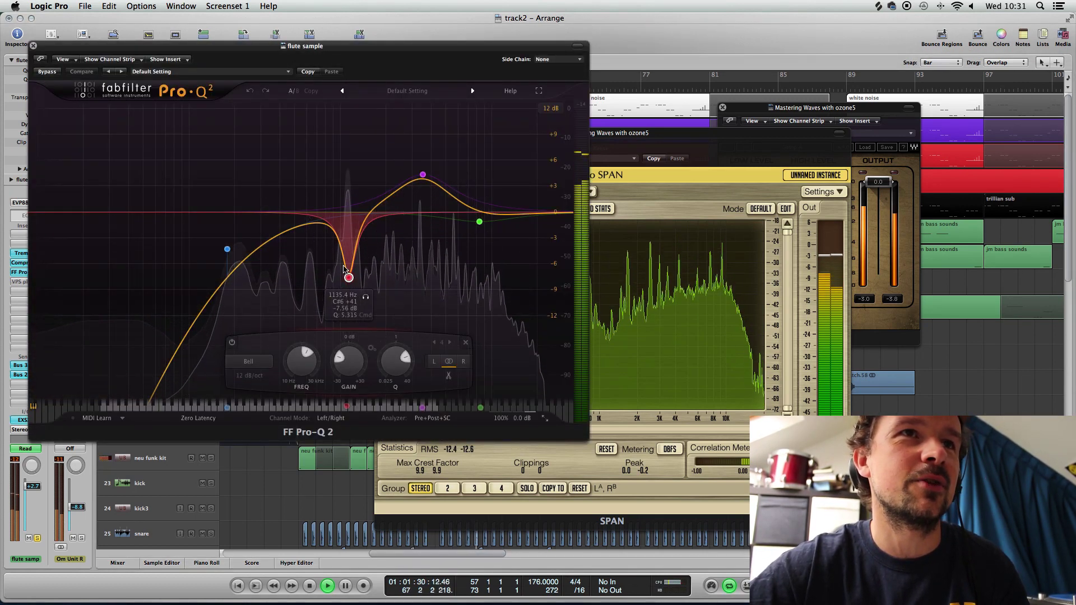
left_click(33, 46)
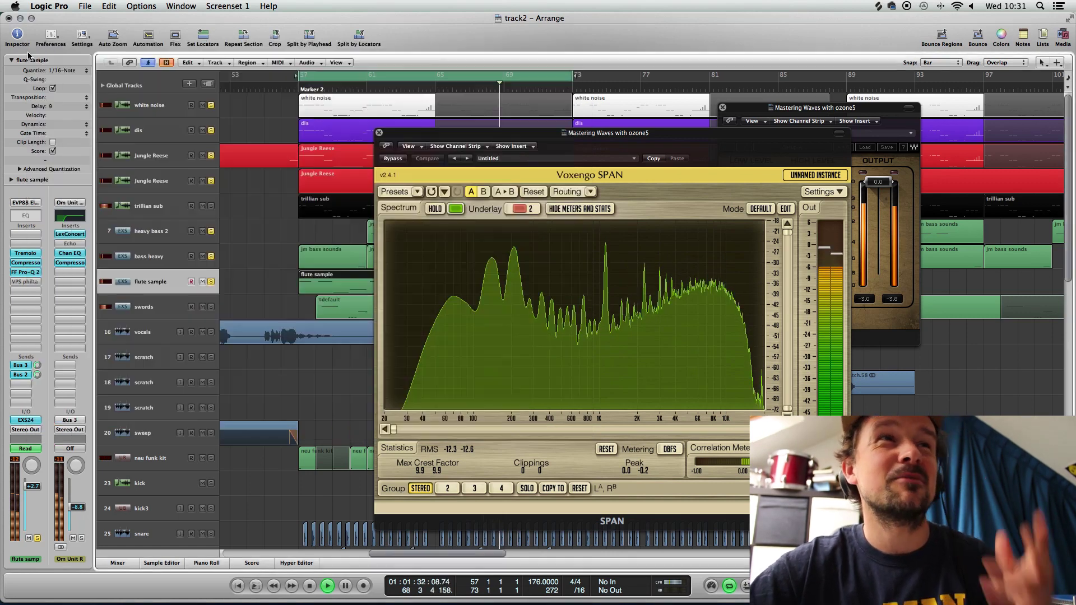
Step: Insert the stereo Waves L2 (s) Audio Unit in an empty insert slot of the flute sample track
left_click(28, 292)
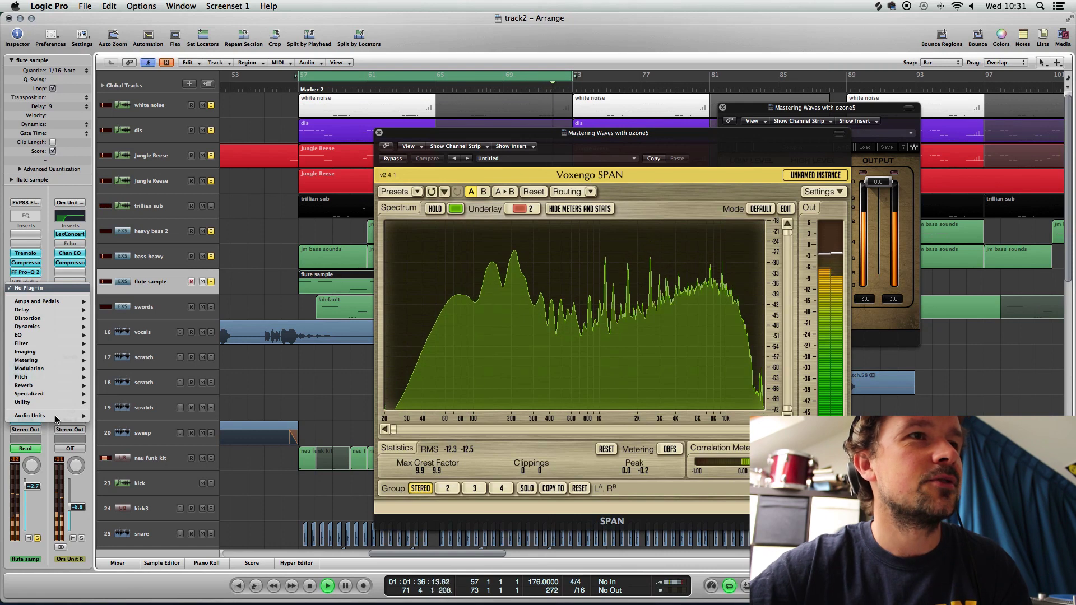
mouse_move(56, 416)
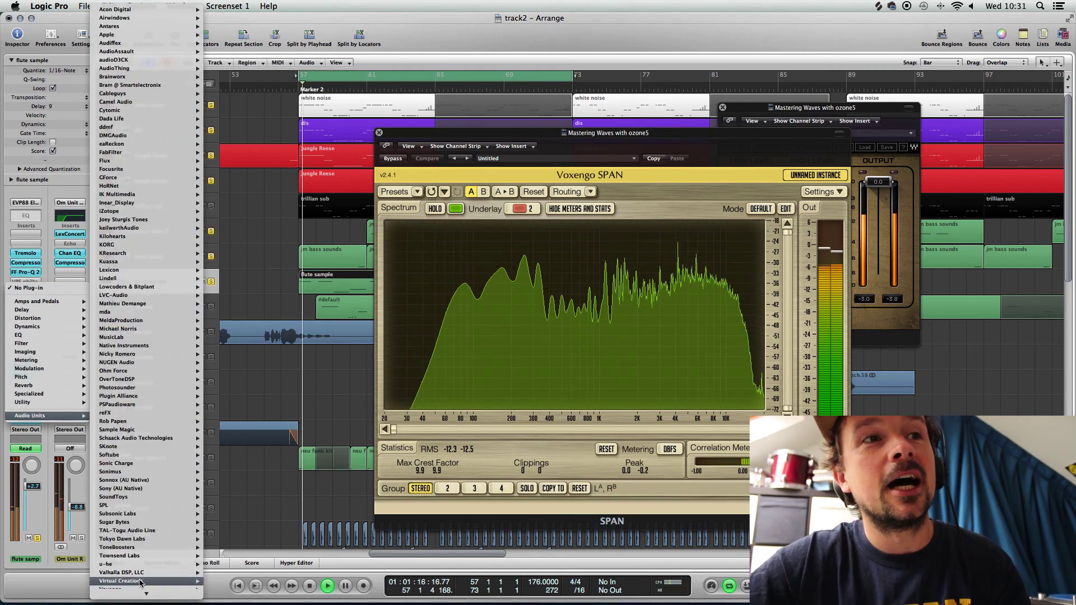
scroll(145, 586, "down", 2)
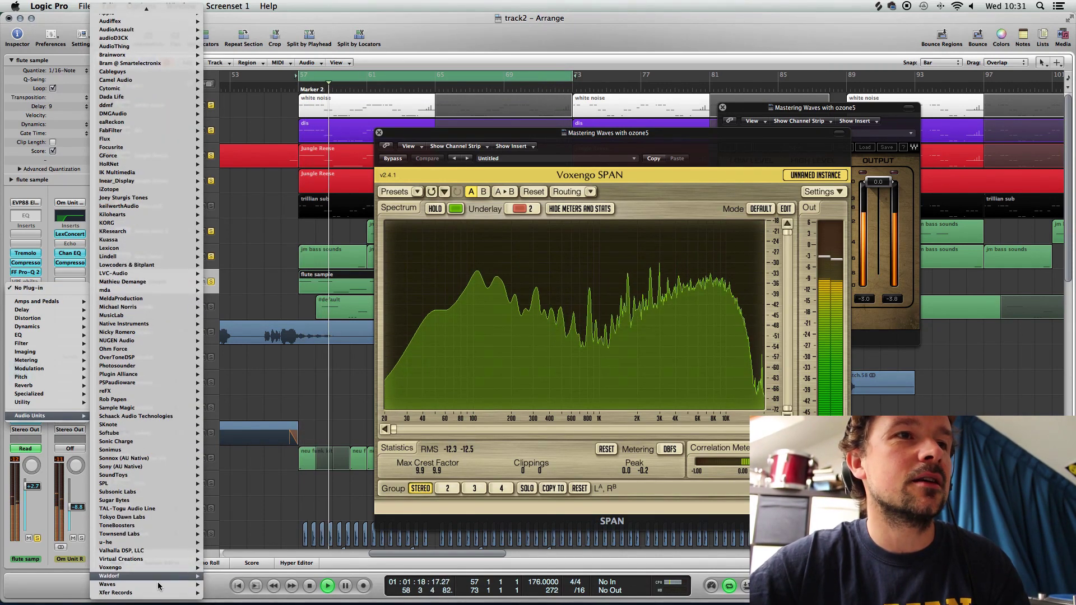
mouse_move(159, 584)
mouse_move(265, 481)
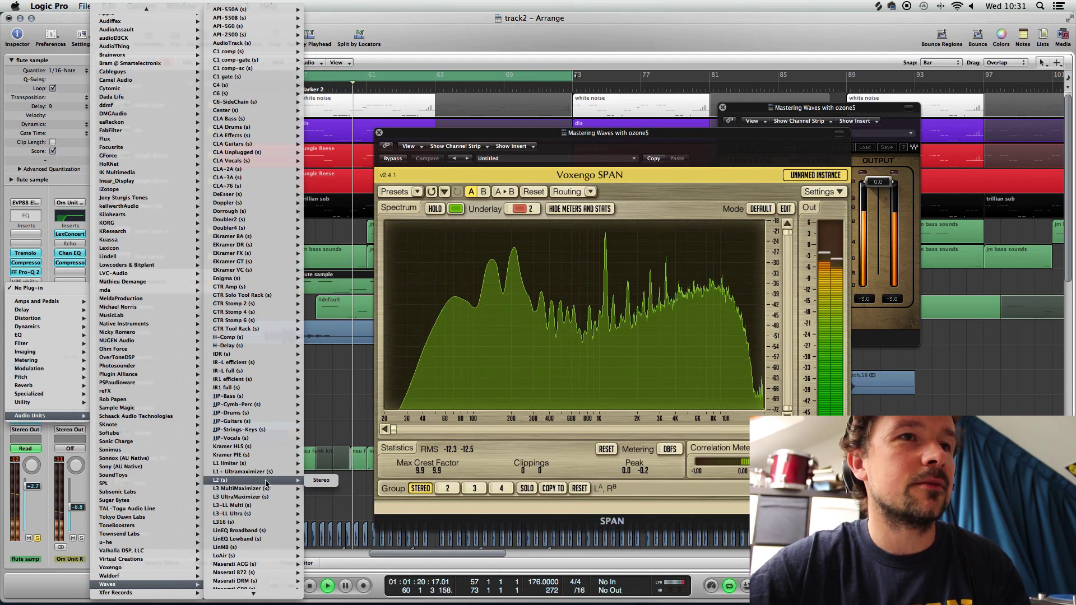
left_click(321, 479)
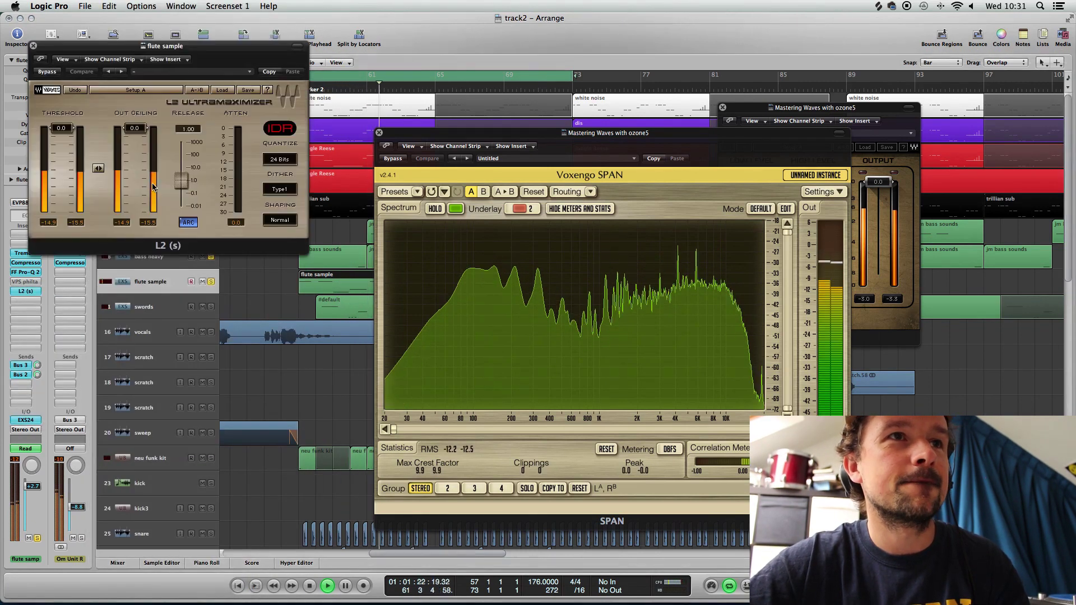
Step: Lower the L2's linked threshold and out ceiling to -20.1, and close the L2 and SPAN windows
left_click_drag(98, 168, 98, 217)
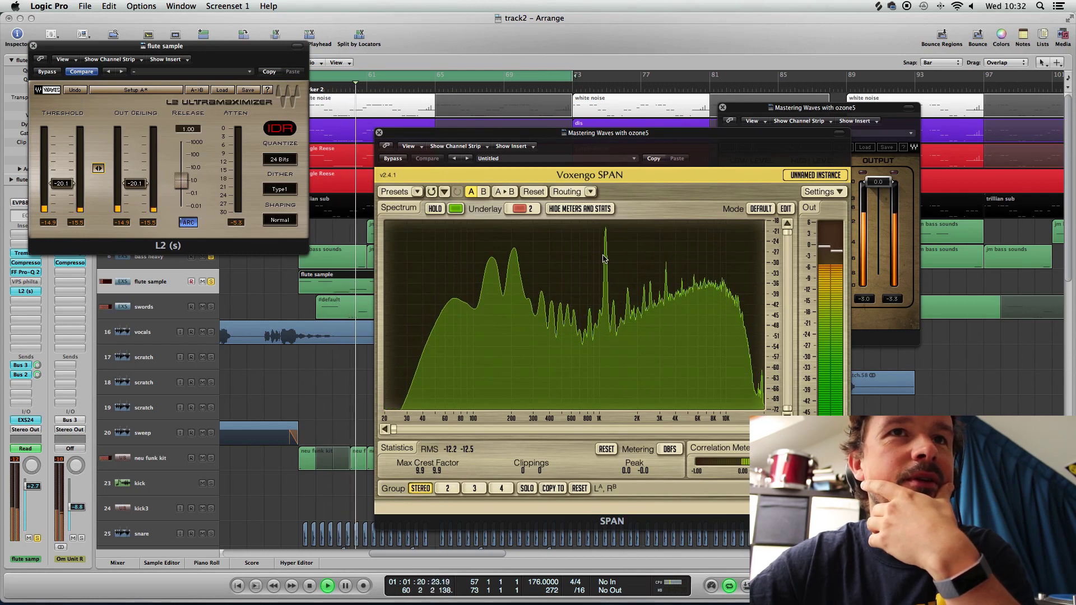
left_click(34, 46)
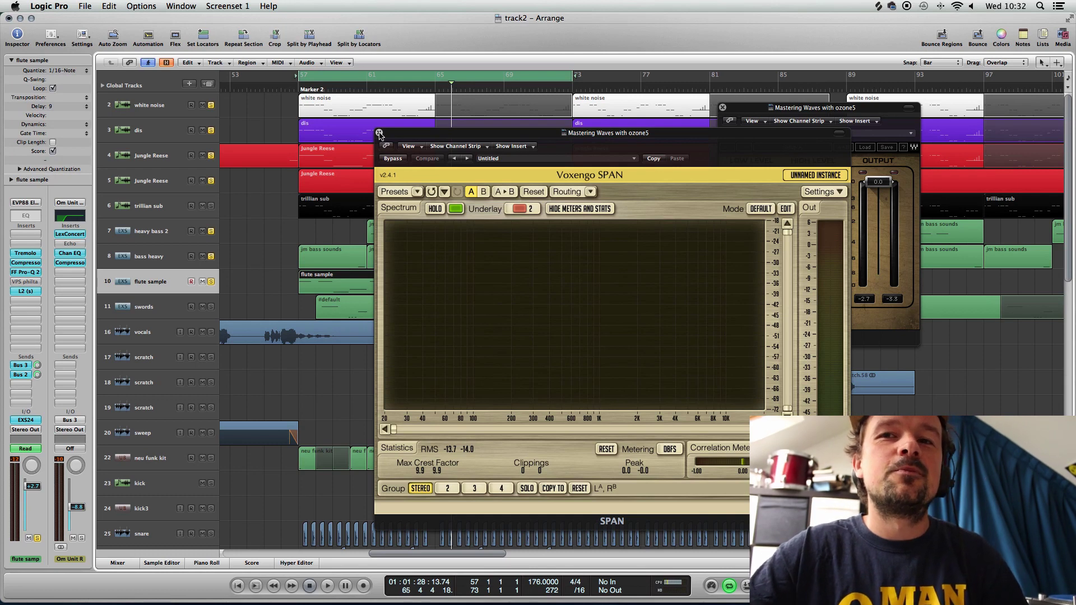
left_click(379, 133)
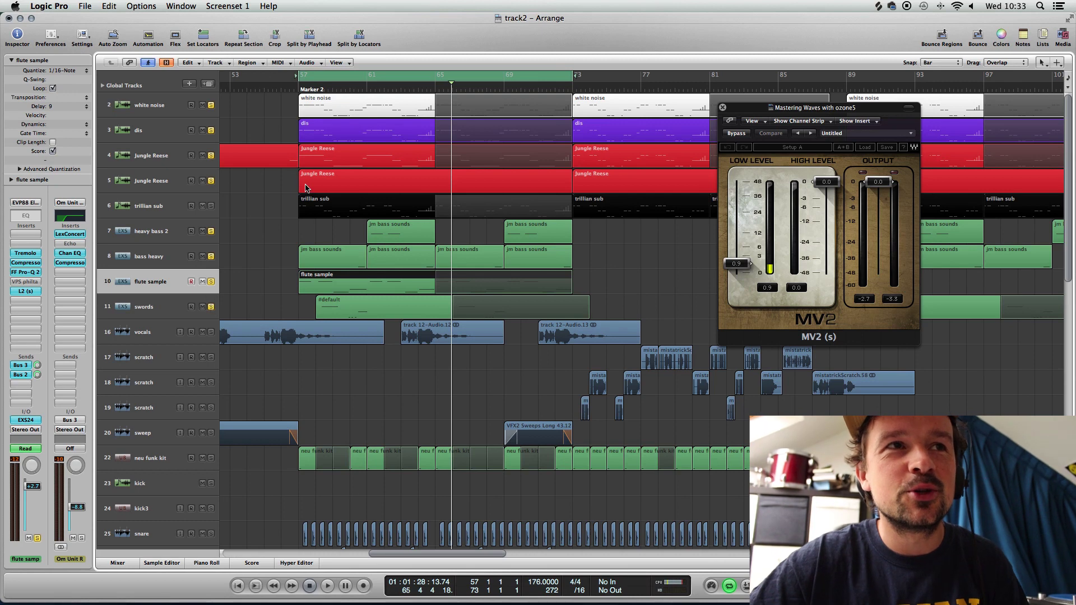
Step: Solo the swords track, play it with the other soloed tracks, stop playback and clear all solos
left_click(159, 305)
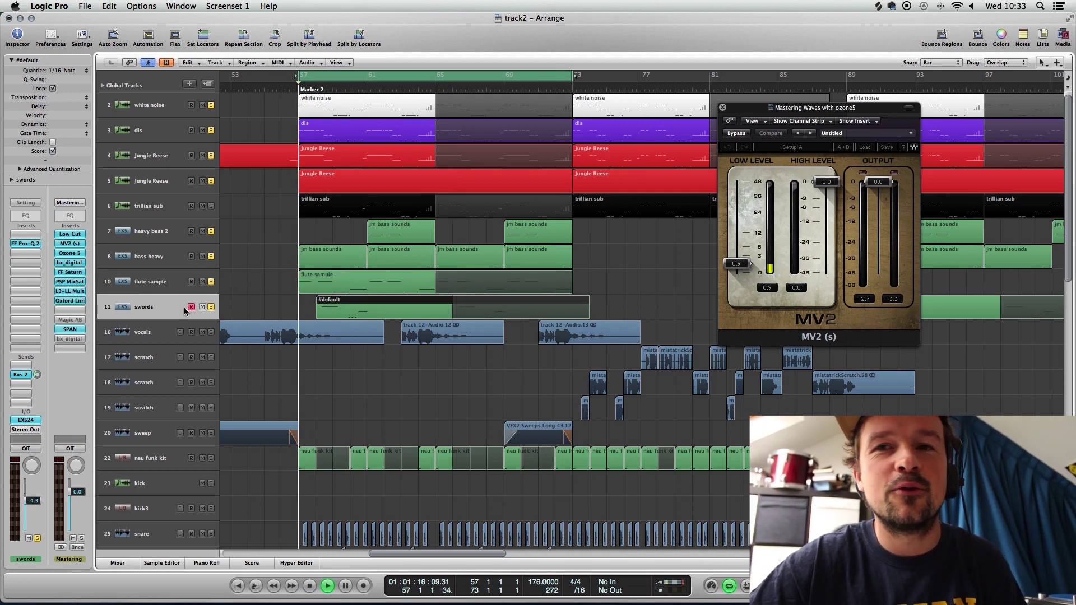
key("space")
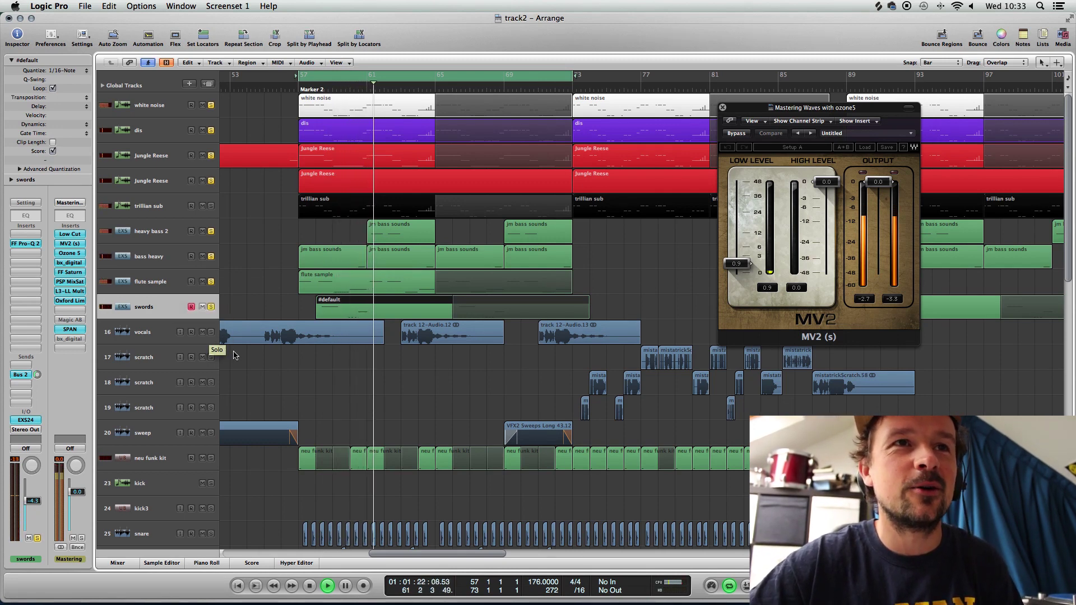
scroll(241, 381, "down", 10)
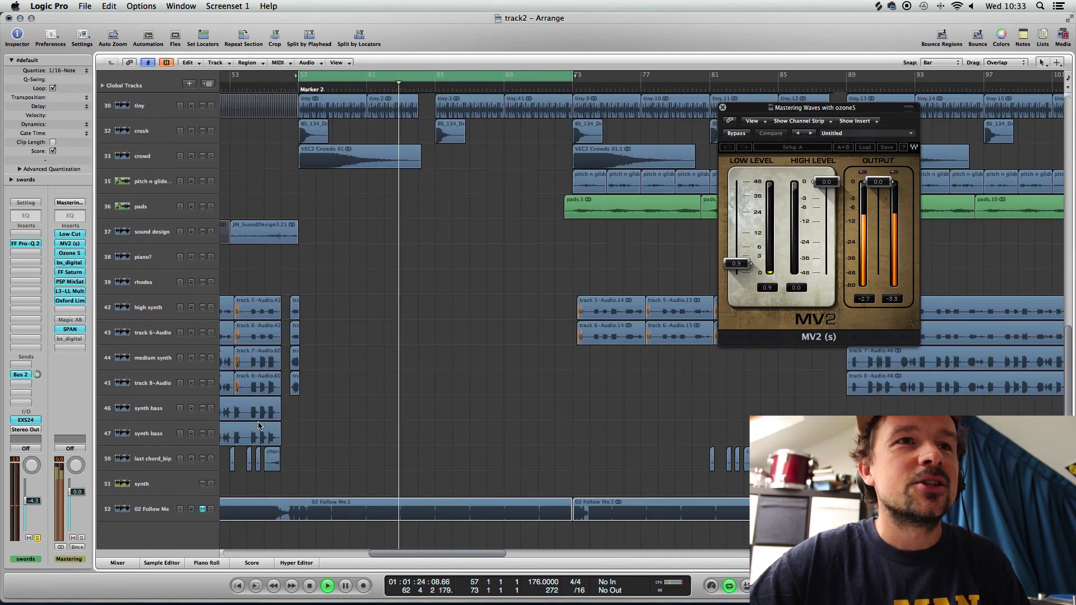
scroll(259, 426, "up", 10)
key("space")
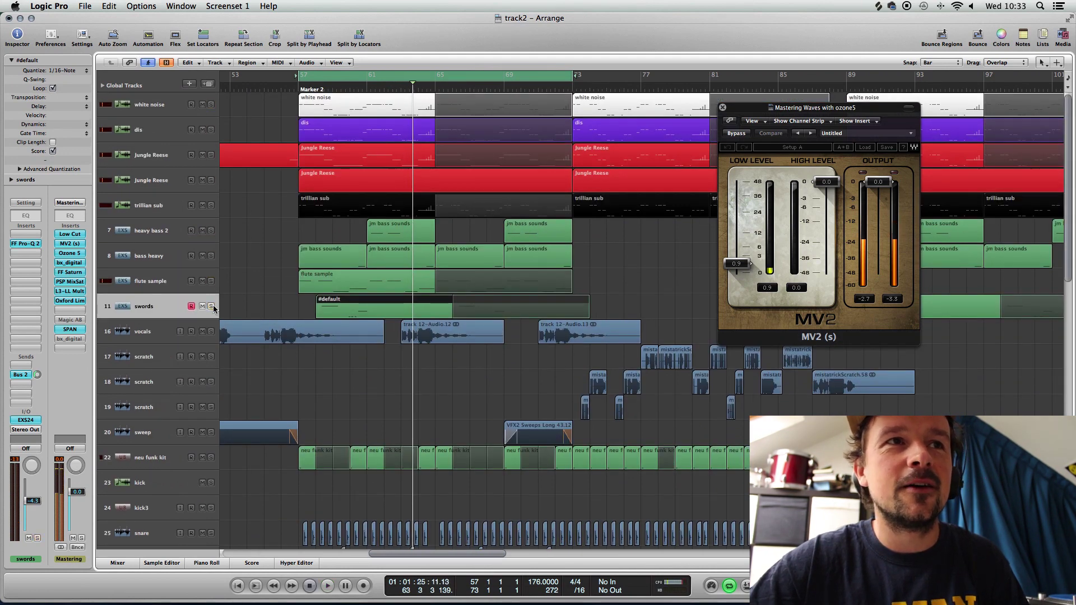
scroll(269, 305, "down", 5)
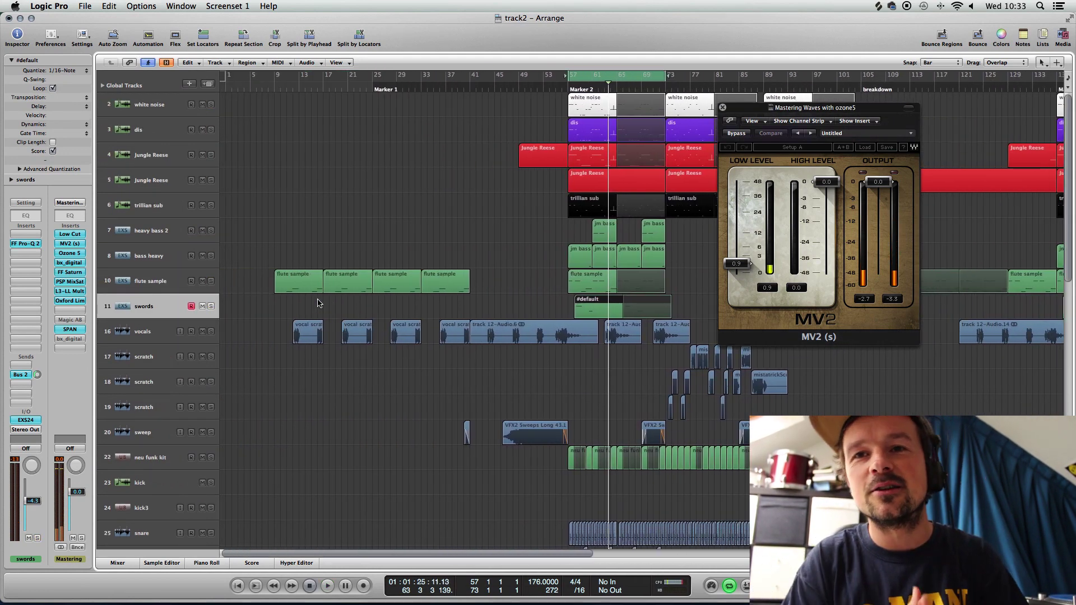